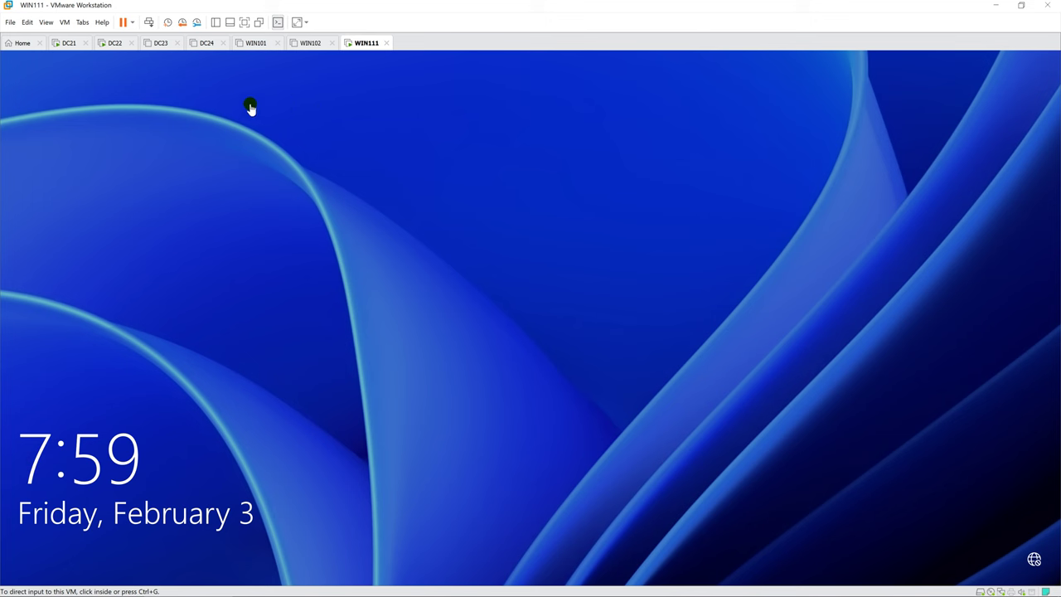
Step: Switch to the DC21 virtual machine and sign in as Administrator with the account password
{"action": "left_click", "coordinate": [62, 64]}
{"action": "left_click", "coordinate": [68, 43]}
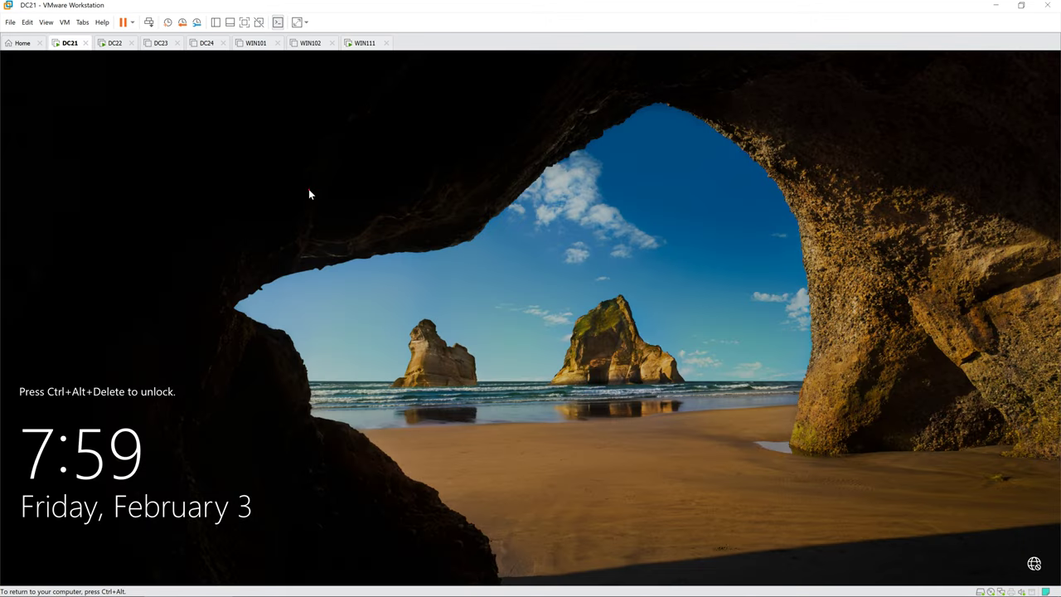
{"action": "key", "text": "ctrl+alt+Insert"}
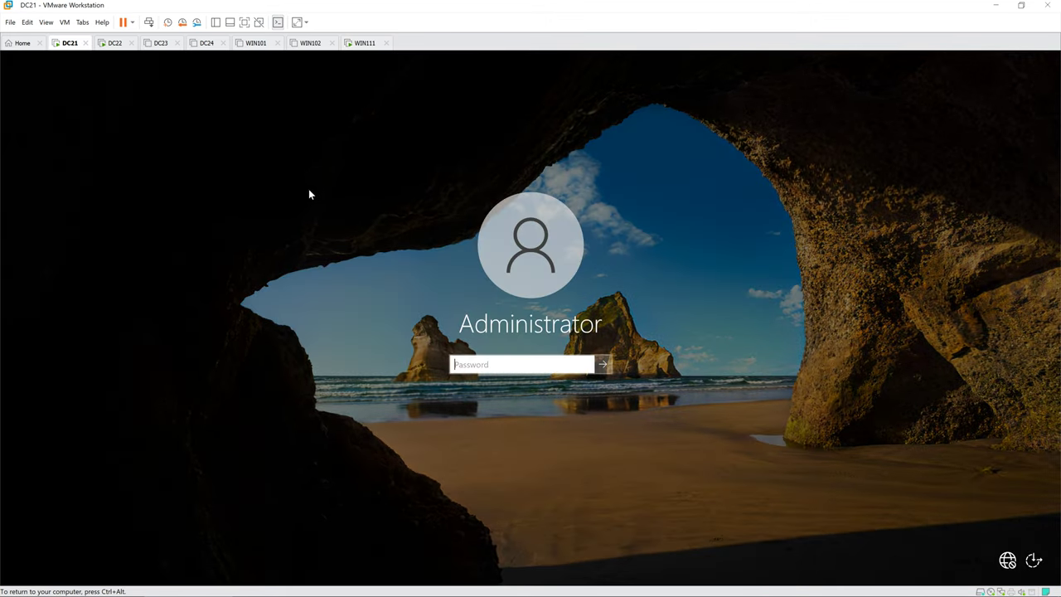
{"action": "type", "text": "Pa"}
{"action": "key", "text": "BackSpace"}
{"action": "key", "text": "BackSpace"}
{"action": "key", "text": "BackSpace"}
{"action": "key", "text": "BackSpace"}
{"action": "key", "text": "BackSpace"}
{"action": "type", "text": "Pa$$w0rd"}
{"action": "key", "text": "Return"}
{"action": "key", "text": "Return"}
{"action": "type", "text": "Pa$$w0rd"}
{"action": "key", "text": "Return"}
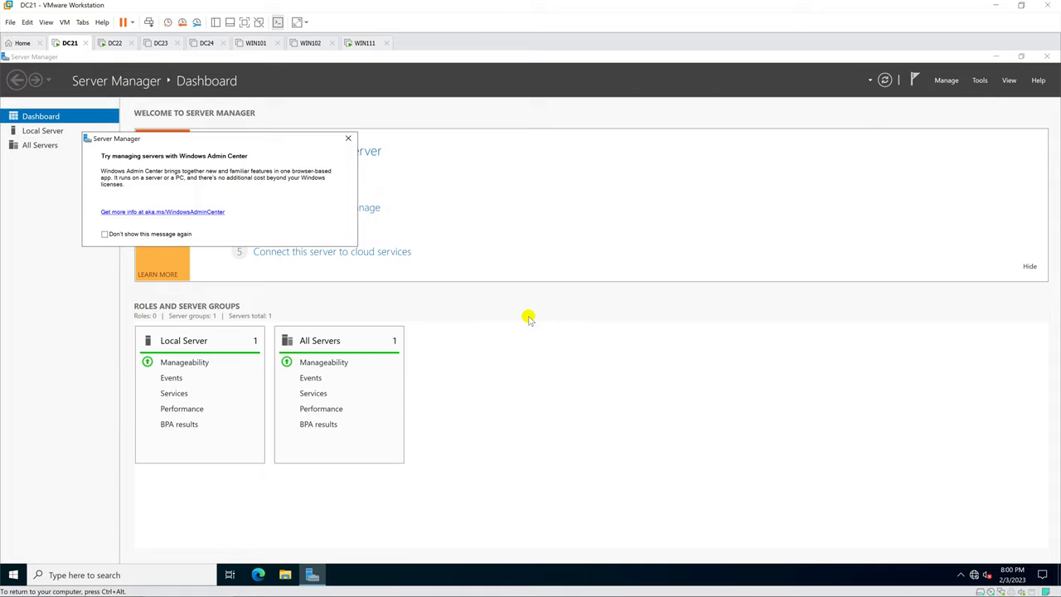
Step: Launch the wf.msc Windows Defender Firewall with Advanced Security console from the Run prompt
{"action": "key", "text": "super"}
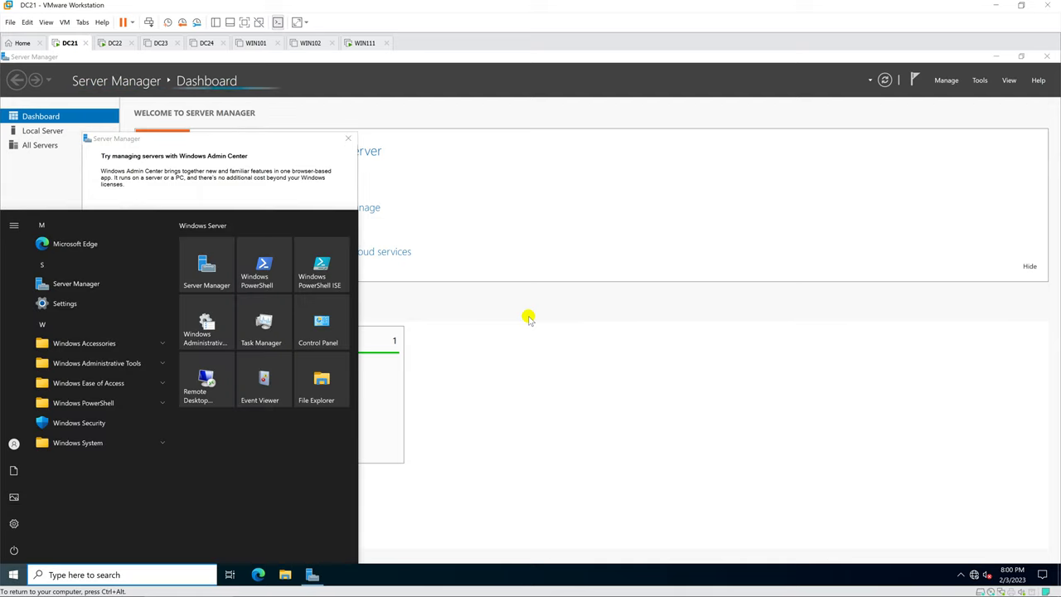
{"action": "type", "text": "wf.msc"}
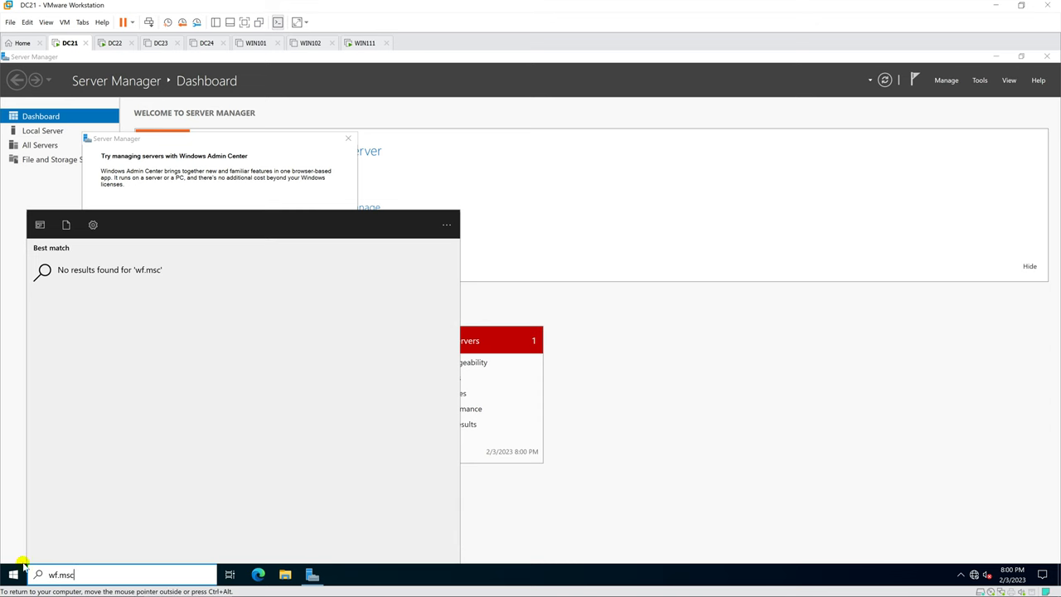
{"action": "right_click", "coordinate": [13, 572]}
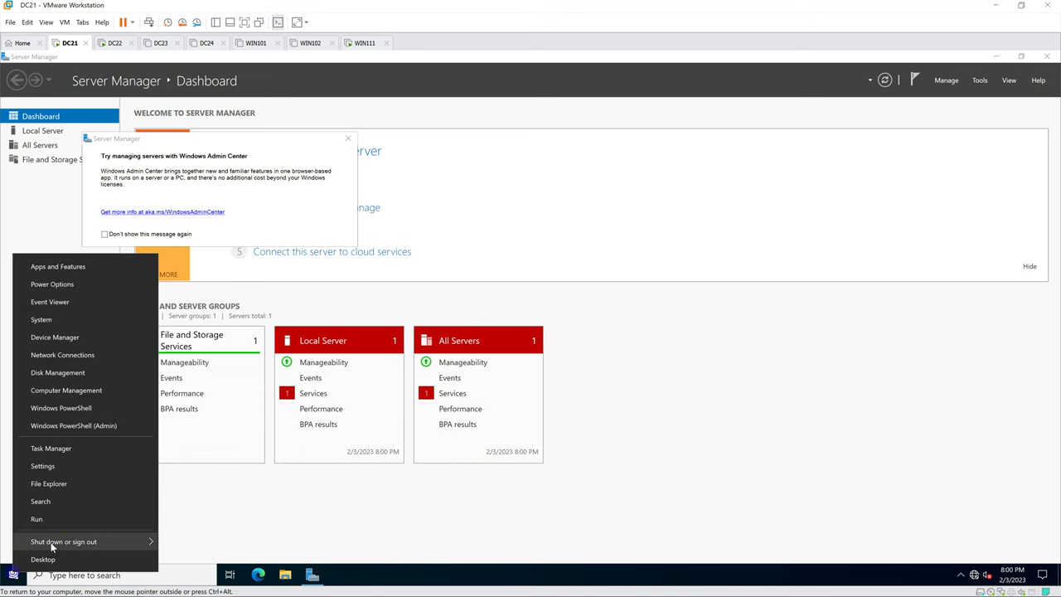
{"action": "left_click", "coordinate": [75, 521]}
{"action": "type", "text": "wf.msc"}
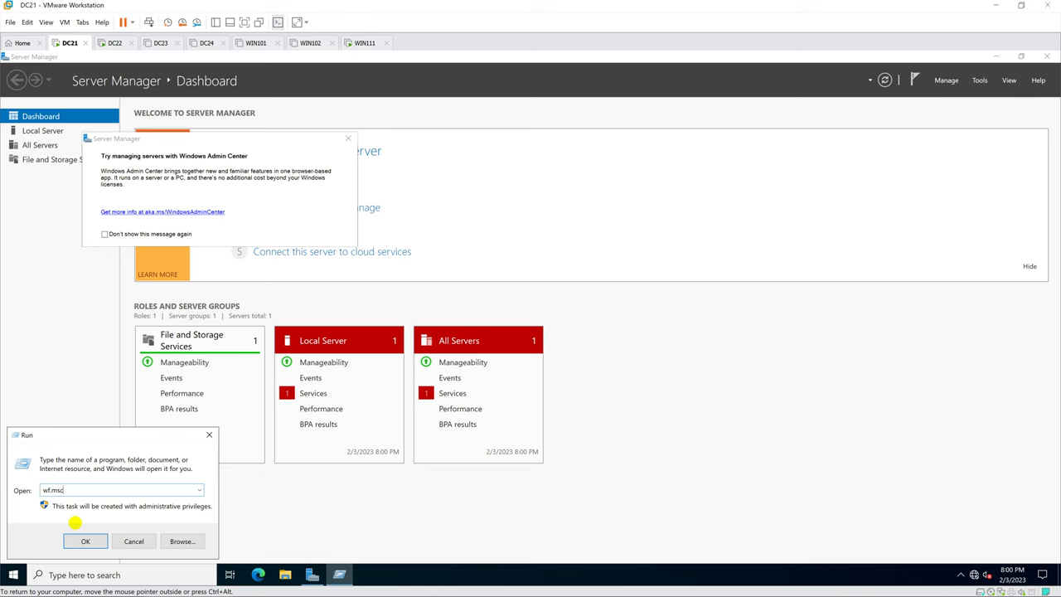
{"action": "key", "text": "Return"}
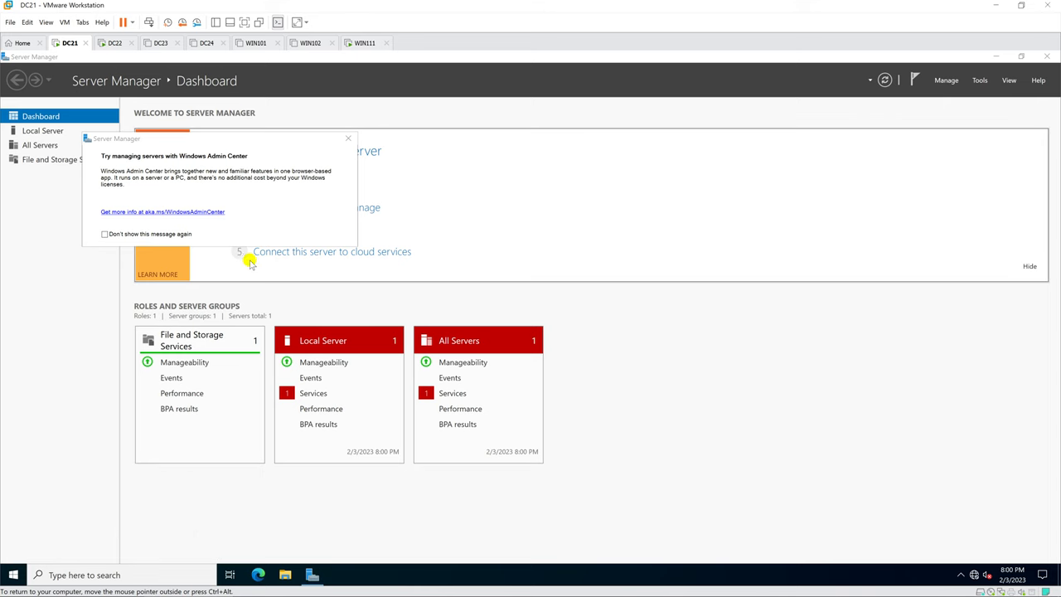
Step: Set Firewall state to Off for the Domain, Private and Public profiles, then close the console
{"action": "left_click", "coordinate": [241, 335]}
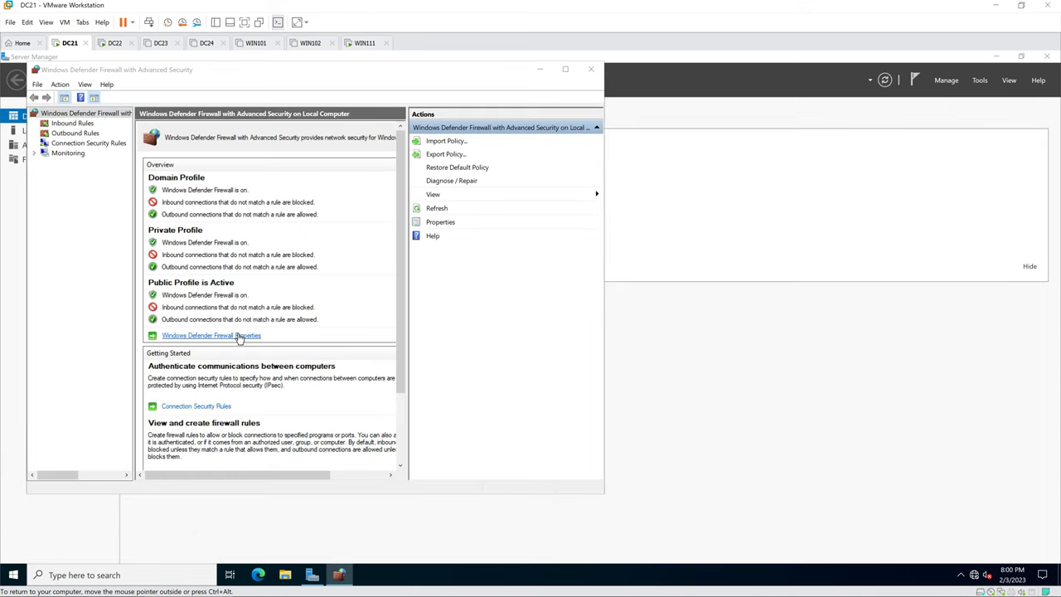
{"action": "left_click", "coordinate": [361, 220]}
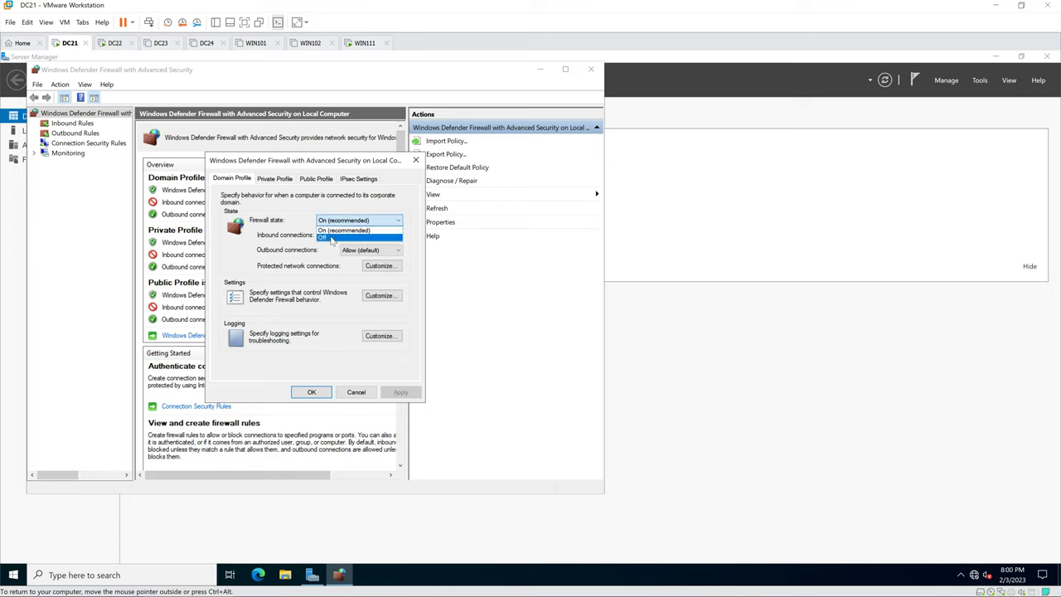
{"action": "left_click", "coordinate": [348, 237]}
{"action": "left_click", "coordinate": [274, 179]}
{"action": "left_click", "coordinate": [344, 220]}
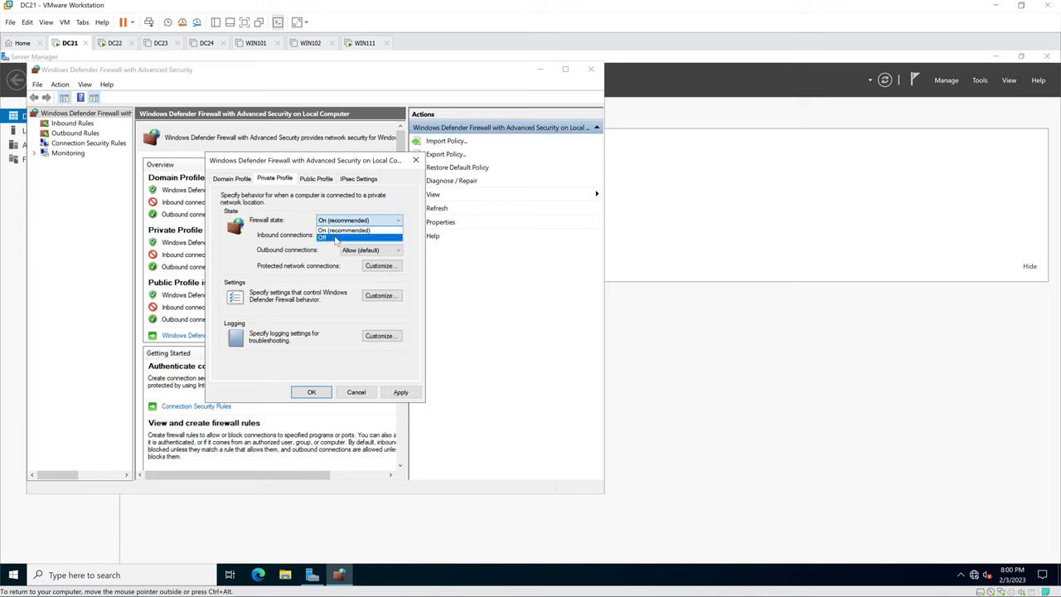
{"action": "left_click", "coordinate": [340, 238]}
{"action": "left_click", "coordinate": [316, 179]}
{"action": "left_click", "coordinate": [336, 220]}
{"action": "left_click", "coordinate": [333, 239]}
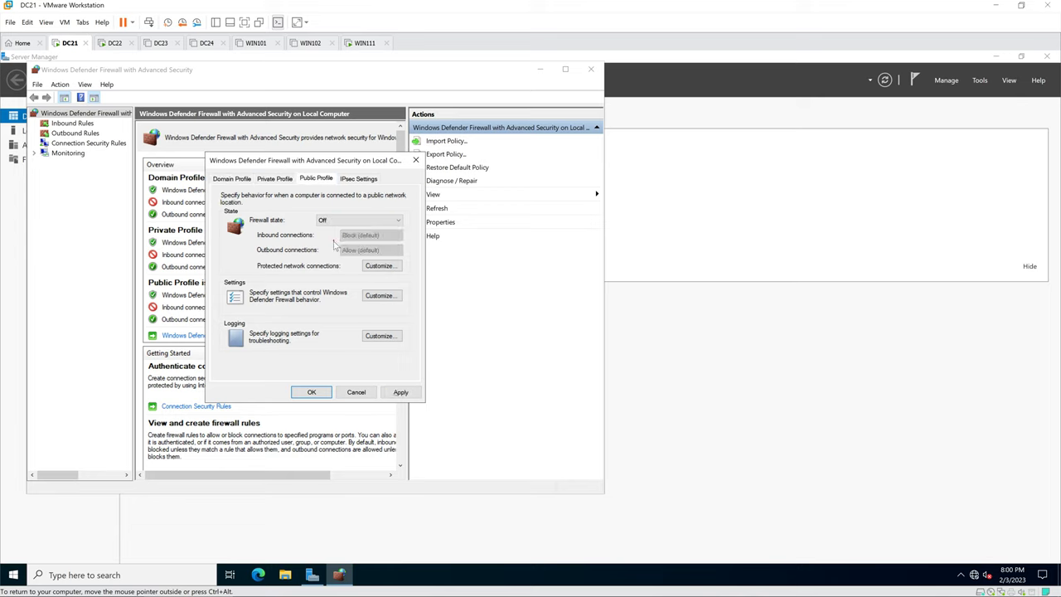
{"action": "left_click", "coordinate": [312, 392]}
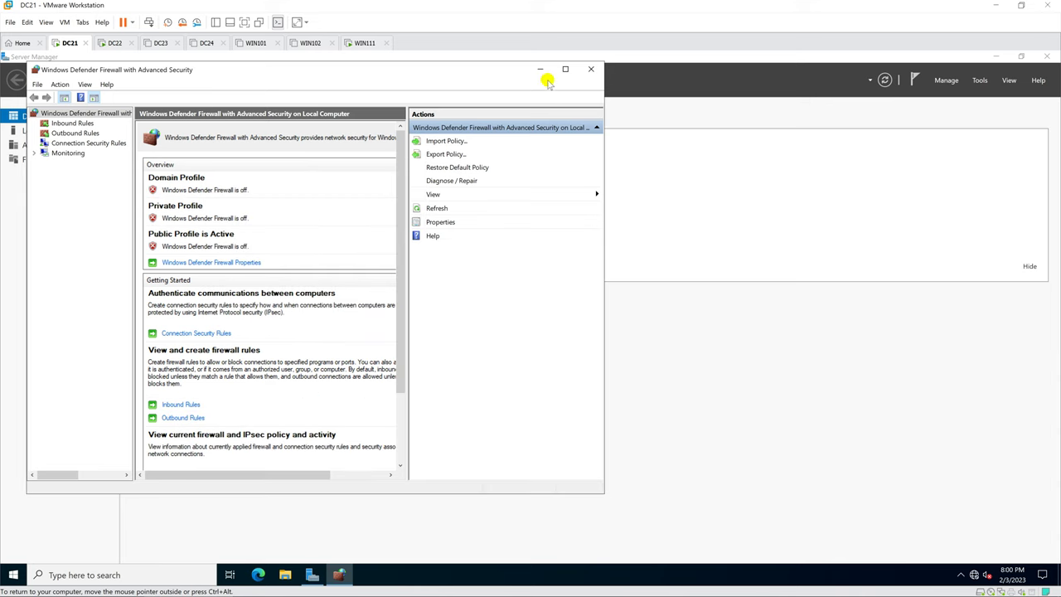
{"action": "left_click", "coordinate": [589, 70]}
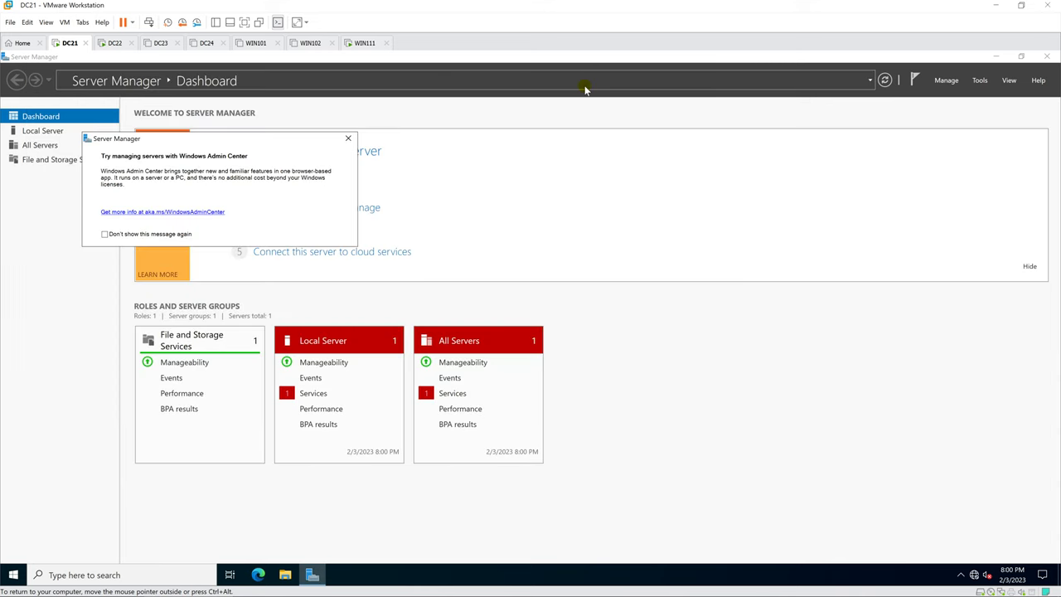
Step: Open Ethernet0's IPv4 properties through ncpa.cpl
{"action": "key", "text": "super"}
{"action": "type", "text": "ncpa.cpl"}
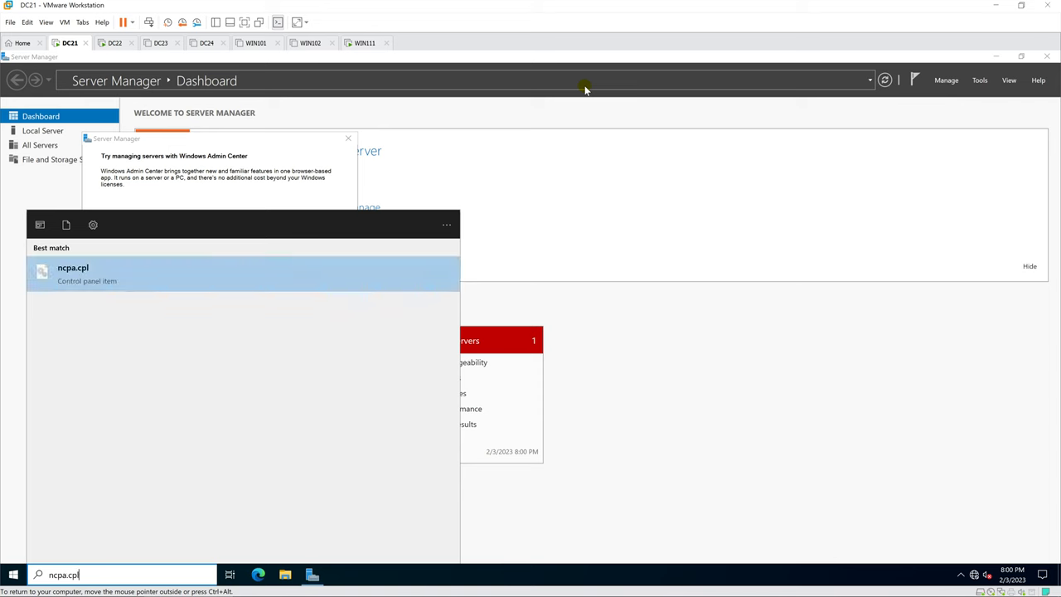
{"action": "key", "text": "Return"}
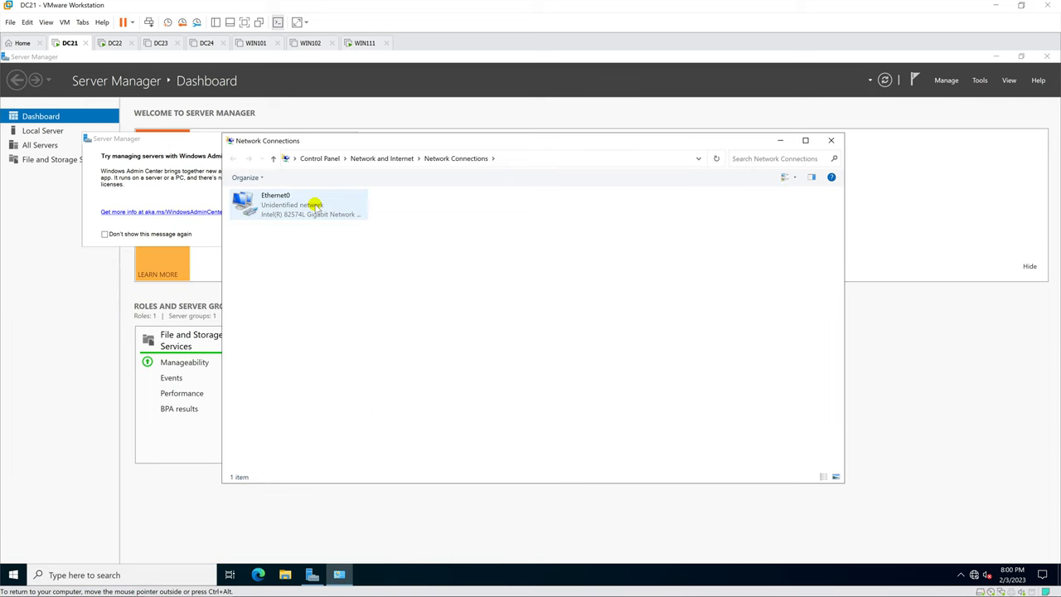
{"action": "double_click", "coordinate": [316, 208]}
{"action": "left_click", "coordinate": [468, 398]}
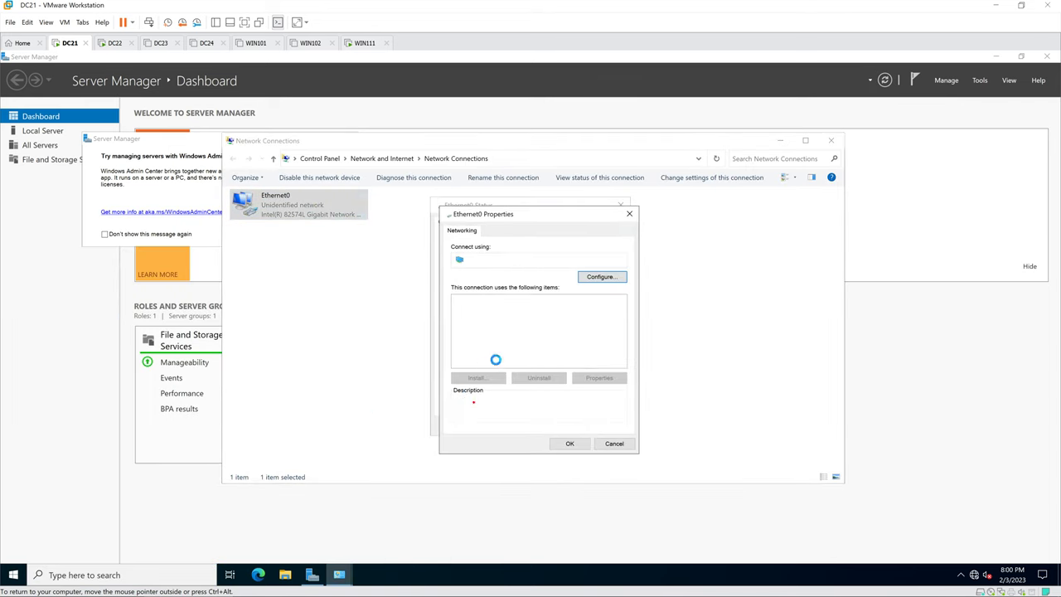
{"action": "double_click", "coordinate": [537, 326]}
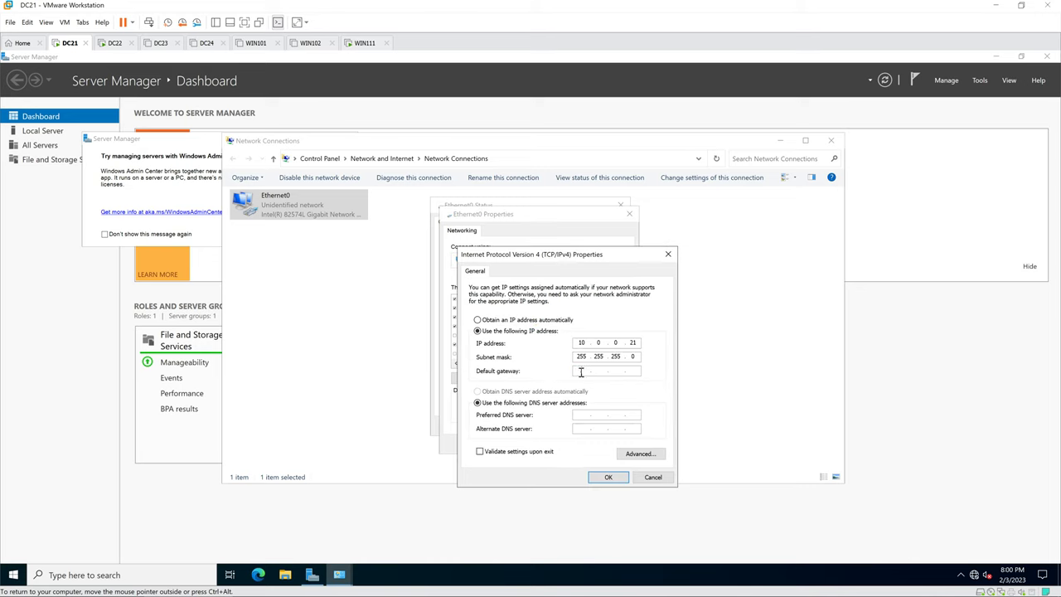
Step: Enter default gateway 10.0.0.22 for Ethernet0, confirm, and close Network Connections and the Admin Center notice
{"action": "left_click", "coordinate": [581, 372]}
{"action": "type", "text": "10 . 0 . 0 . 22"}
{"action": "left_click", "coordinate": [607, 477]}
{"action": "left_click", "coordinate": [574, 444]}
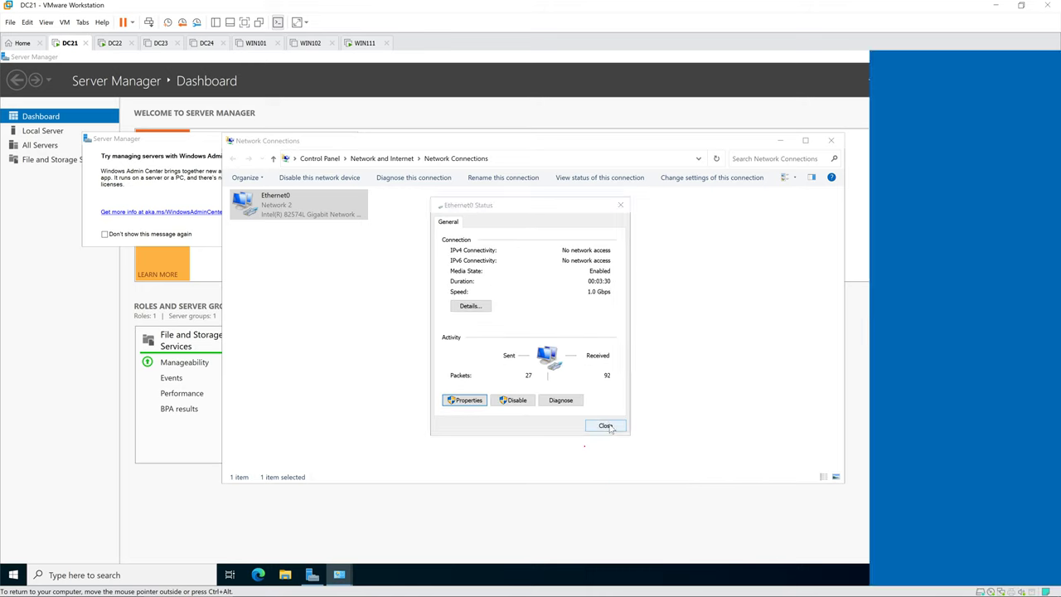
{"action": "left_click", "coordinate": [606, 426]}
{"action": "left_click", "coordinate": [606, 426]}
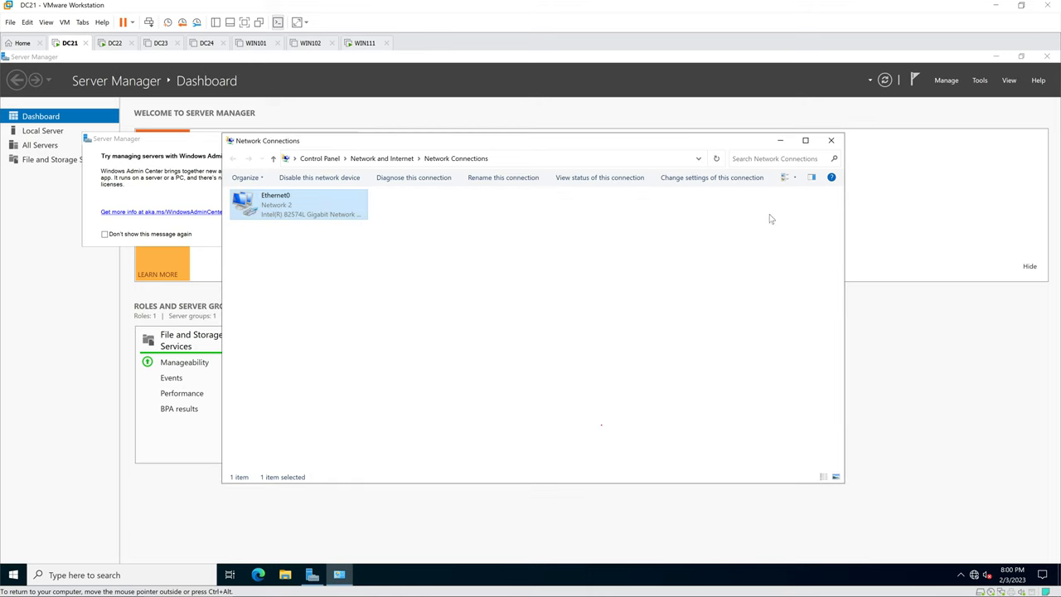
{"action": "left_click", "coordinate": [832, 141]}
{"action": "left_click", "coordinate": [348, 139]}
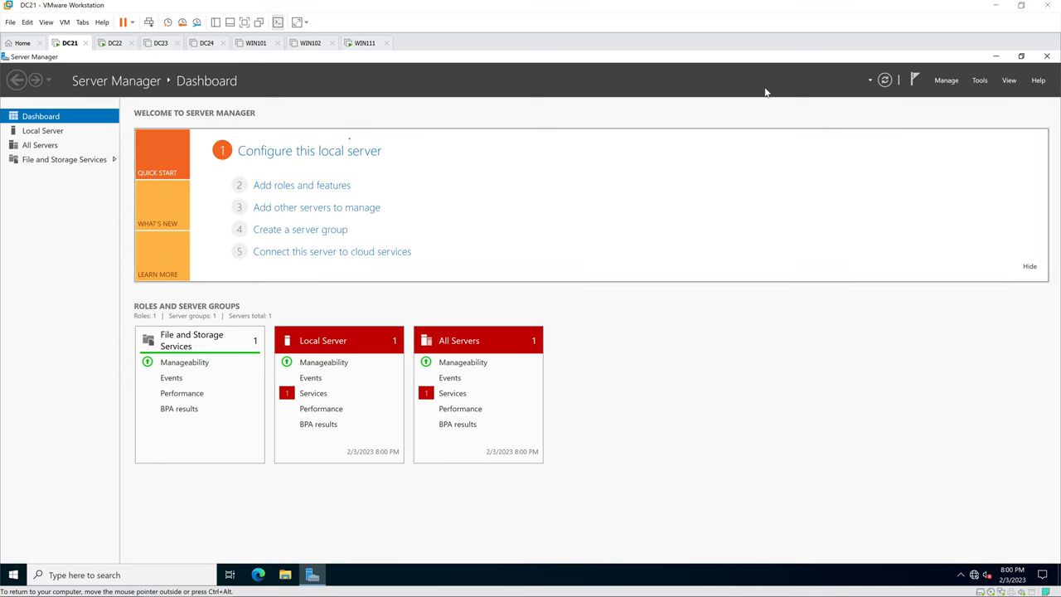
Step: Close Server Manager and open Local Disk (C:) in File Explorer
{"action": "left_click", "coordinate": [1047, 55]}
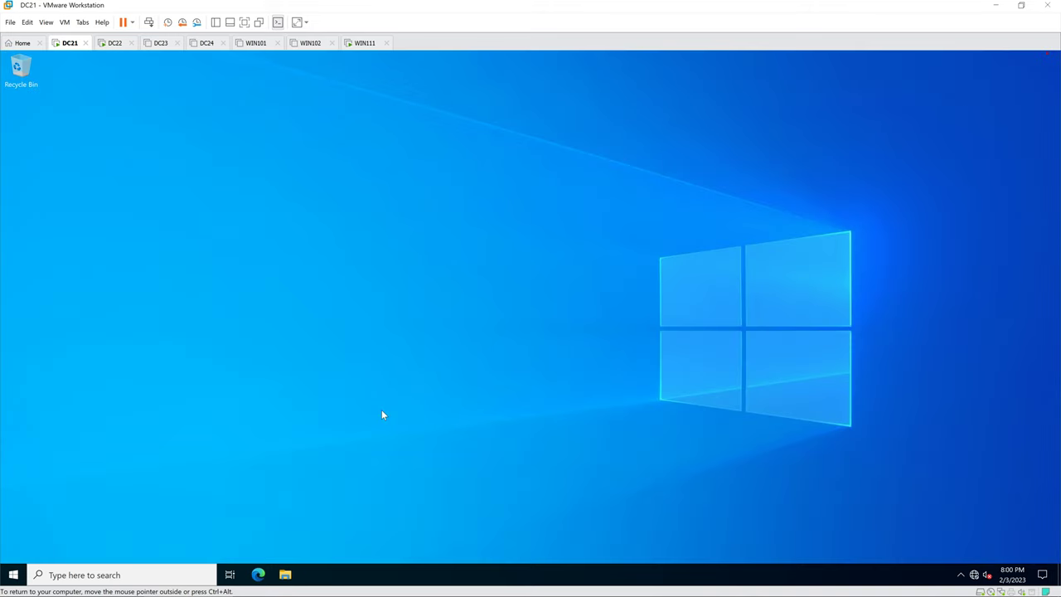
{"action": "left_click", "coordinate": [286, 574]}
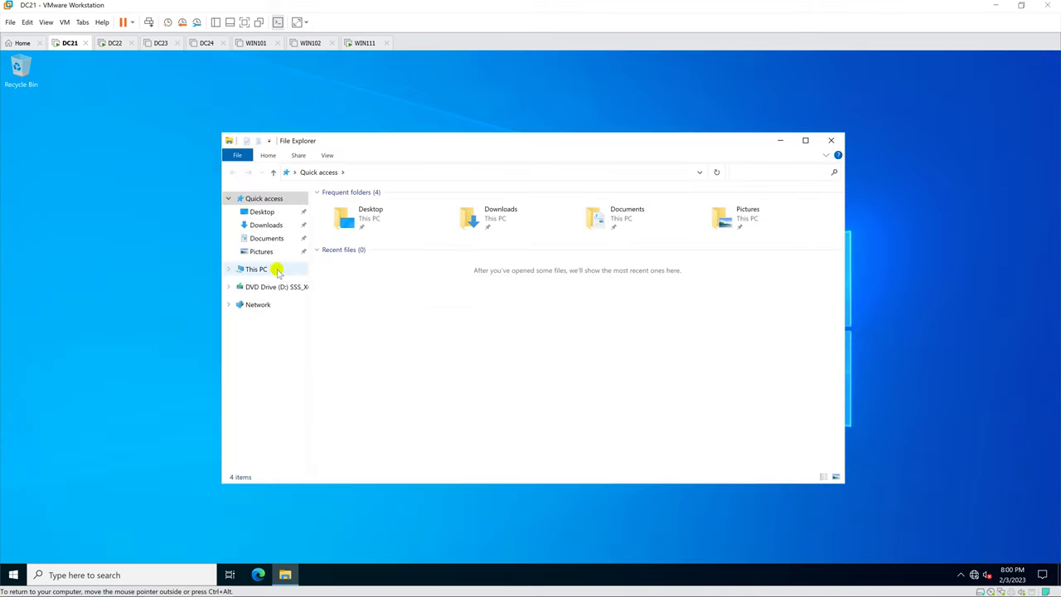
{"action": "left_click", "coordinate": [277, 270]}
{"action": "double_click", "coordinate": [393, 320]}
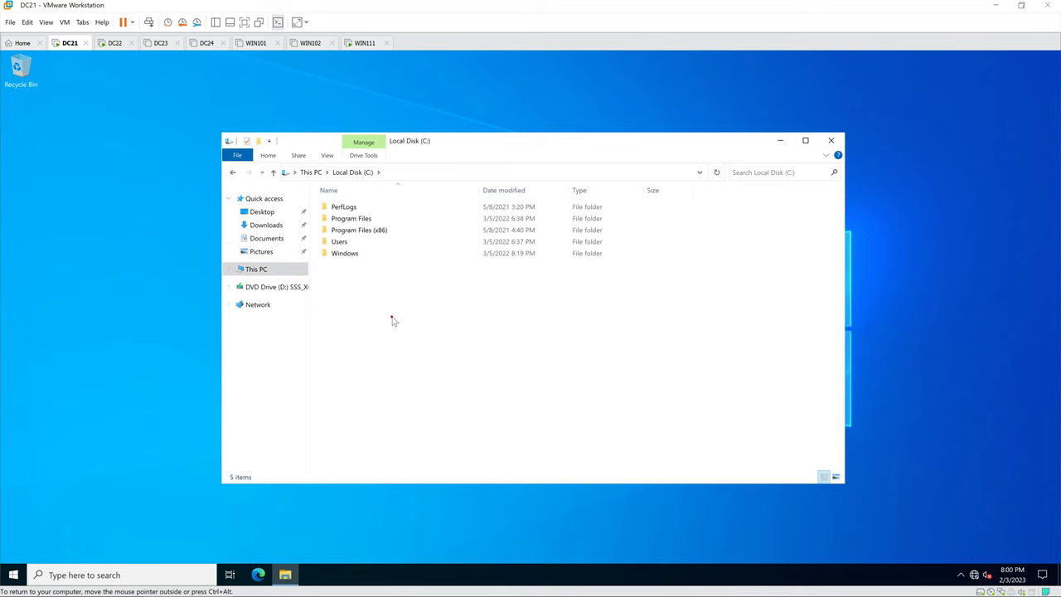
Step: Create a new folder named DataVPN at the root of C:
{"action": "right_click", "coordinate": [393, 320]}
{"action": "mouse_move", "coordinate": [431, 424]}
{"action": "left_click", "coordinate": [538, 426]}
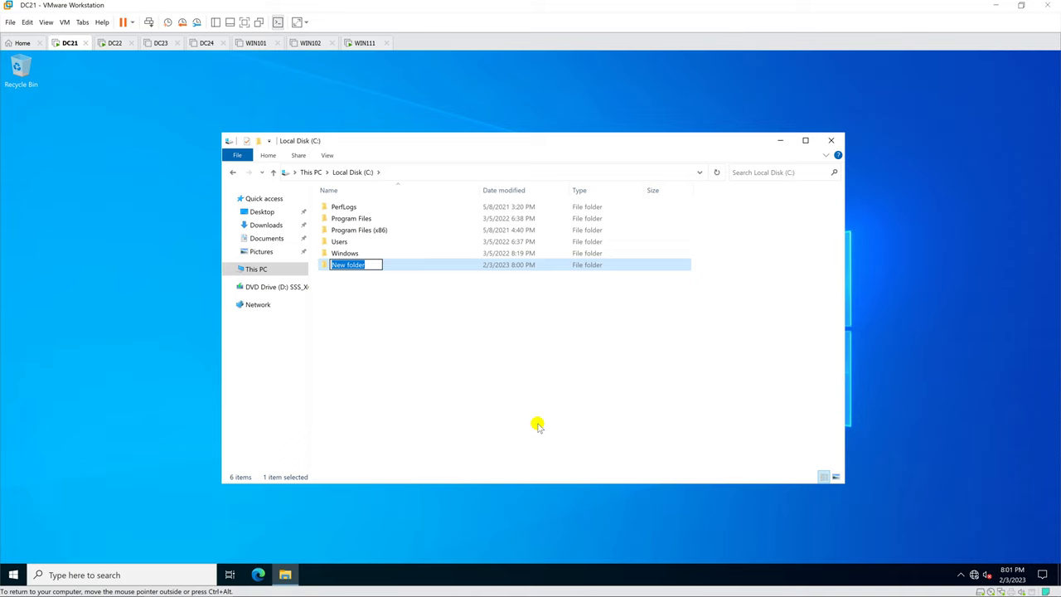
{"action": "type", "text": "DataVPN"}
{"action": "key", "text": "Return"}
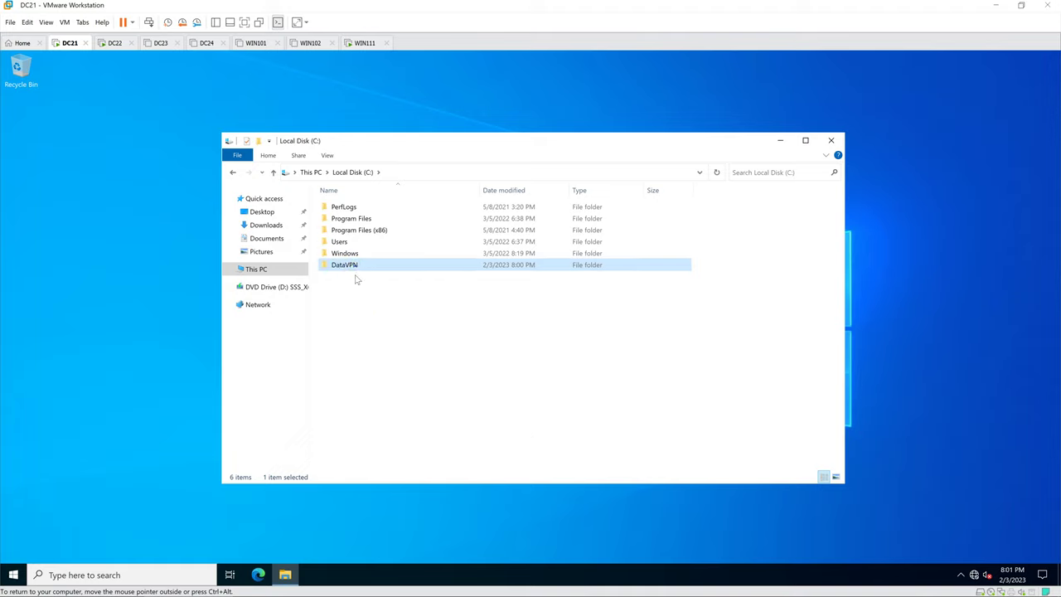
Step: Share the DataVPN folder through Advanced Sharing with Full Control allowed for Everyone
{"action": "right_click", "coordinate": [354, 264]}
{"action": "left_click", "coordinate": [388, 453]}
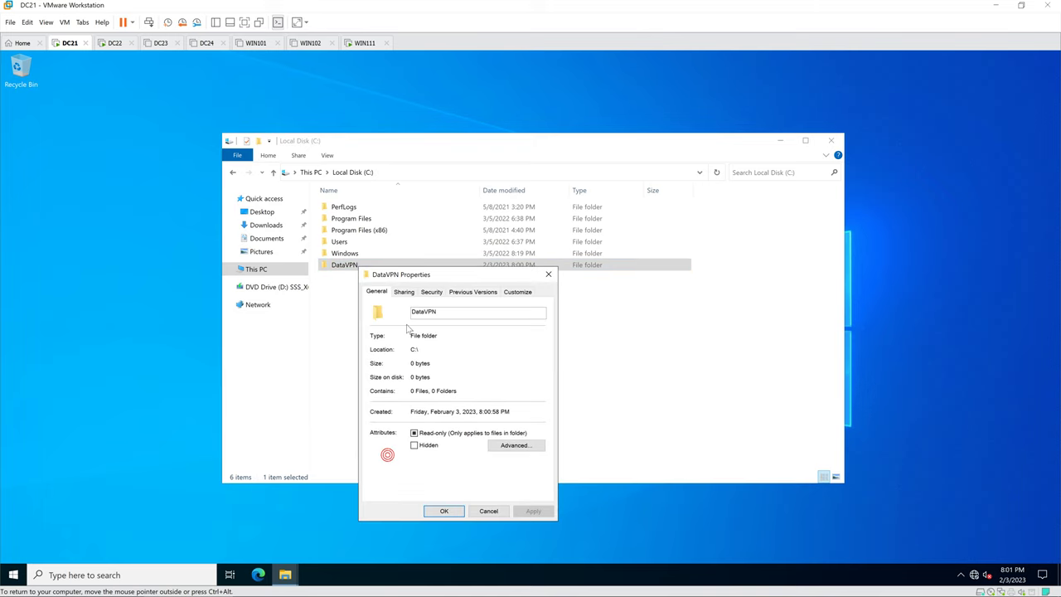
{"action": "left_click", "coordinate": [405, 292]}
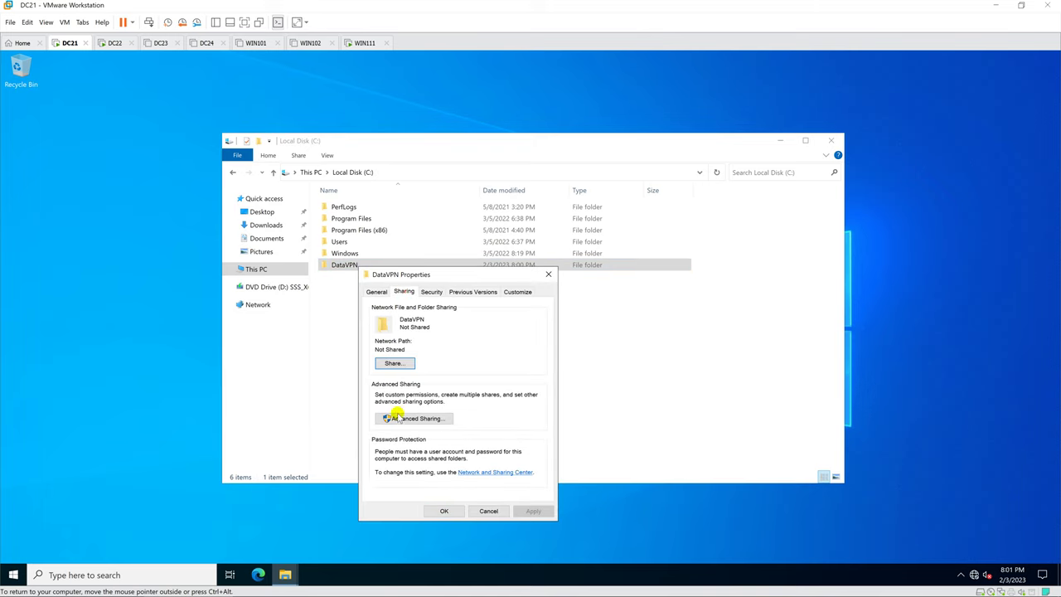
{"action": "left_click", "coordinate": [398, 418]}
{"action": "left_click", "coordinate": [386, 318]}
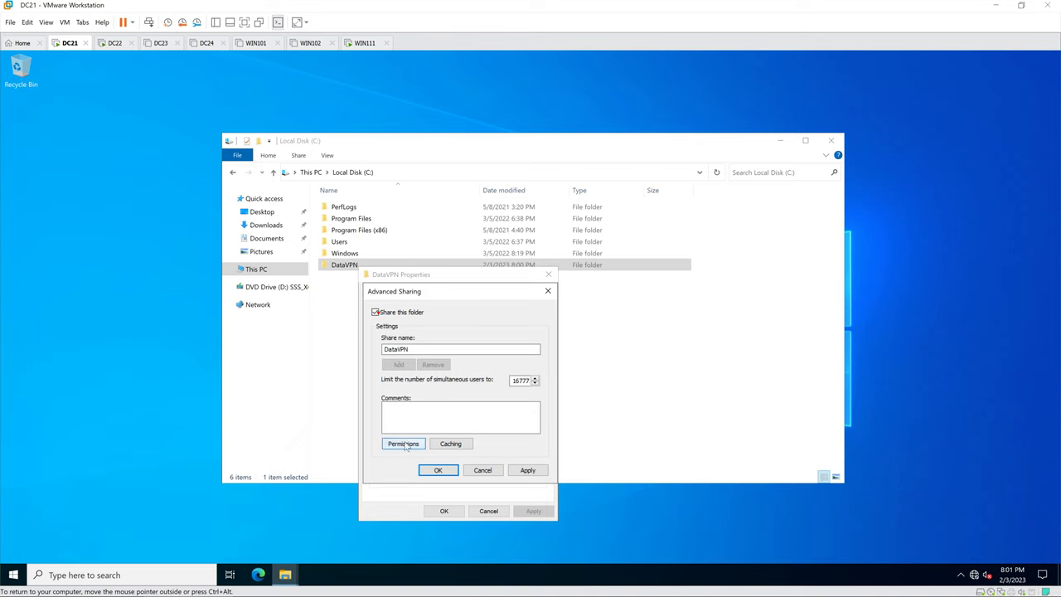
{"action": "left_click", "coordinate": [403, 443]}
{"action": "left_click", "coordinate": [503, 434]}
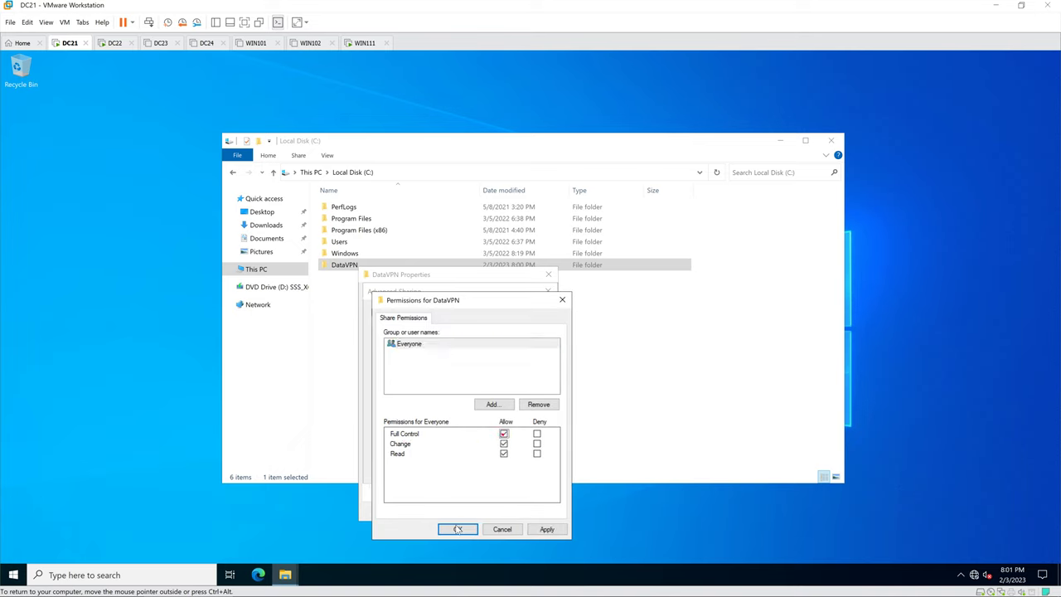
{"action": "left_click", "coordinate": [458, 529]}
{"action": "left_click", "coordinate": [438, 470]}
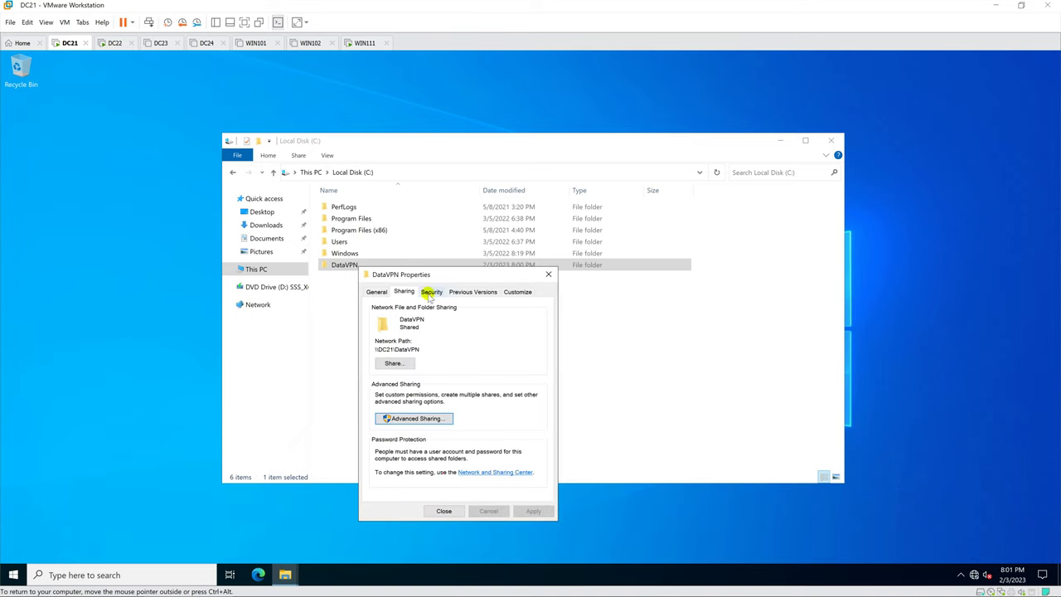
Step: Add Everyone to DataVPN's security permissions and close the folder properties
{"action": "left_click", "coordinate": [431, 292]}
{"action": "left_click", "coordinate": [514, 381]}
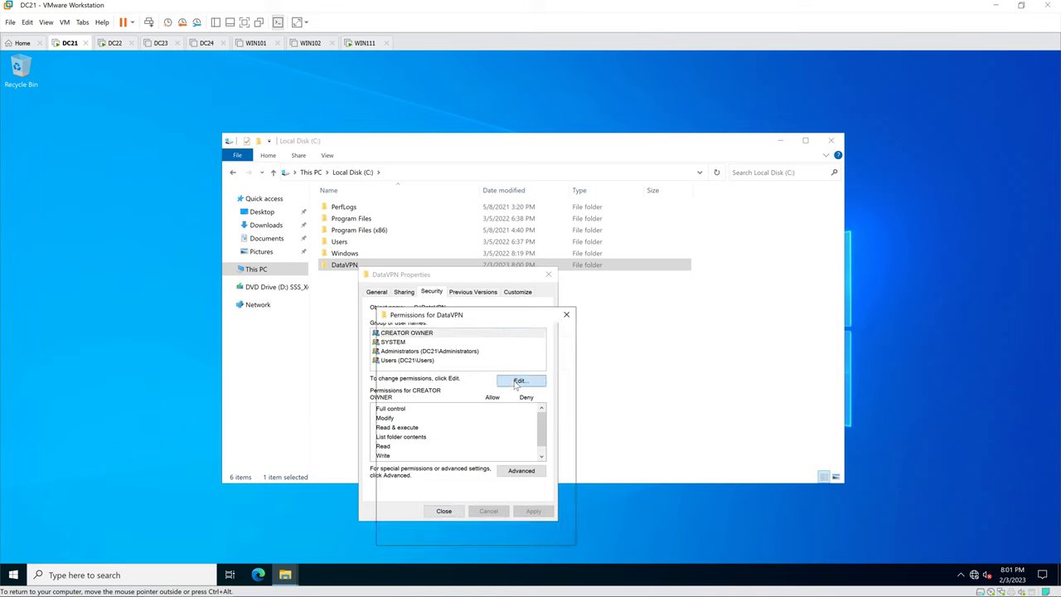
{"action": "left_click", "coordinate": [495, 435]}
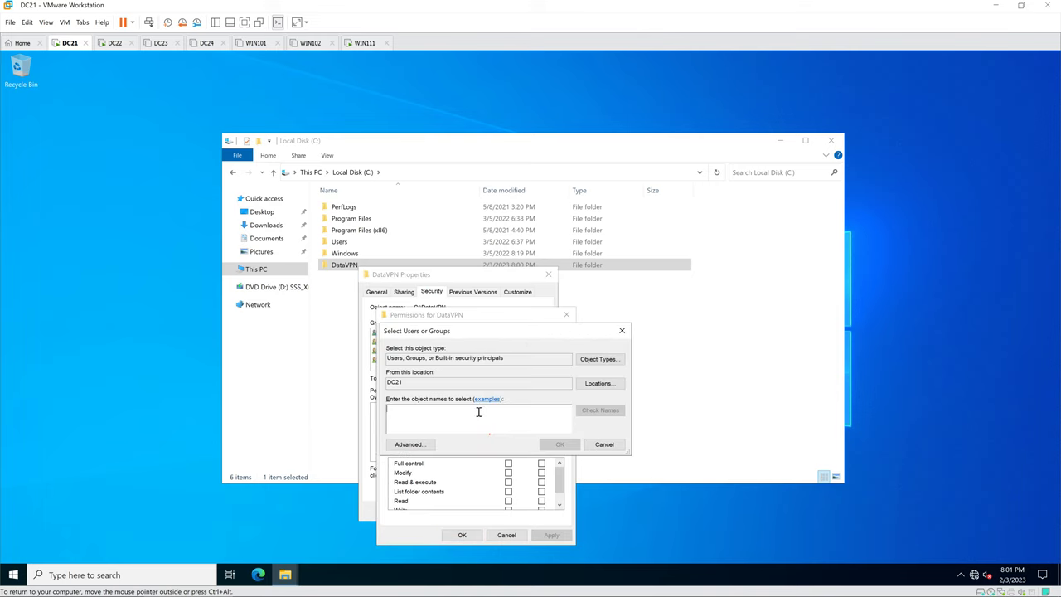
{"action": "type", "text": "e"}
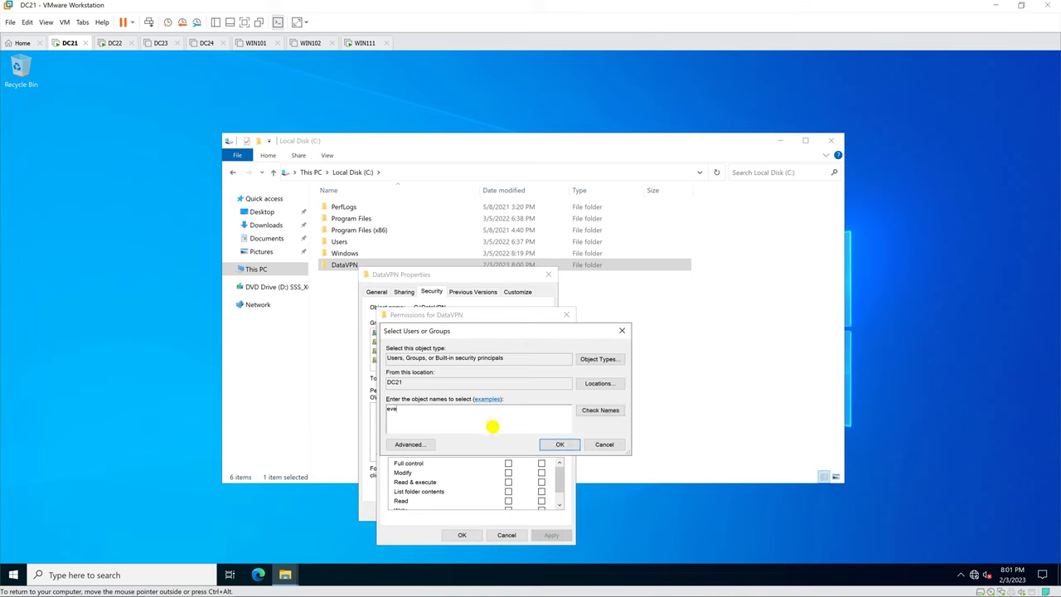
{"action": "type", "text": "ve"}
{"action": "left_click", "coordinate": [579, 411]}
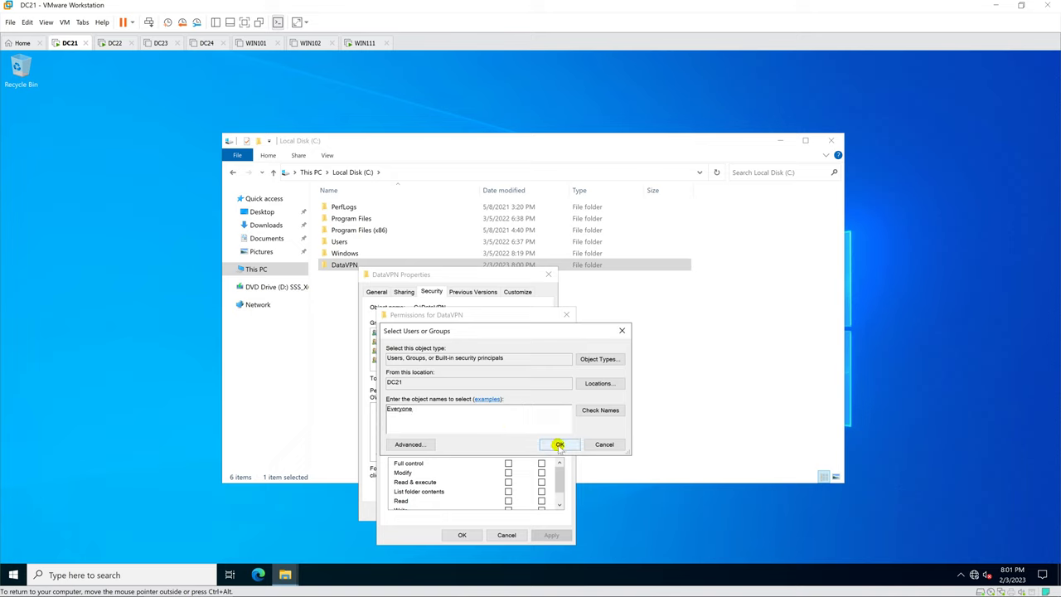
{"action": "left_click", "coordinate": [560, 445]}
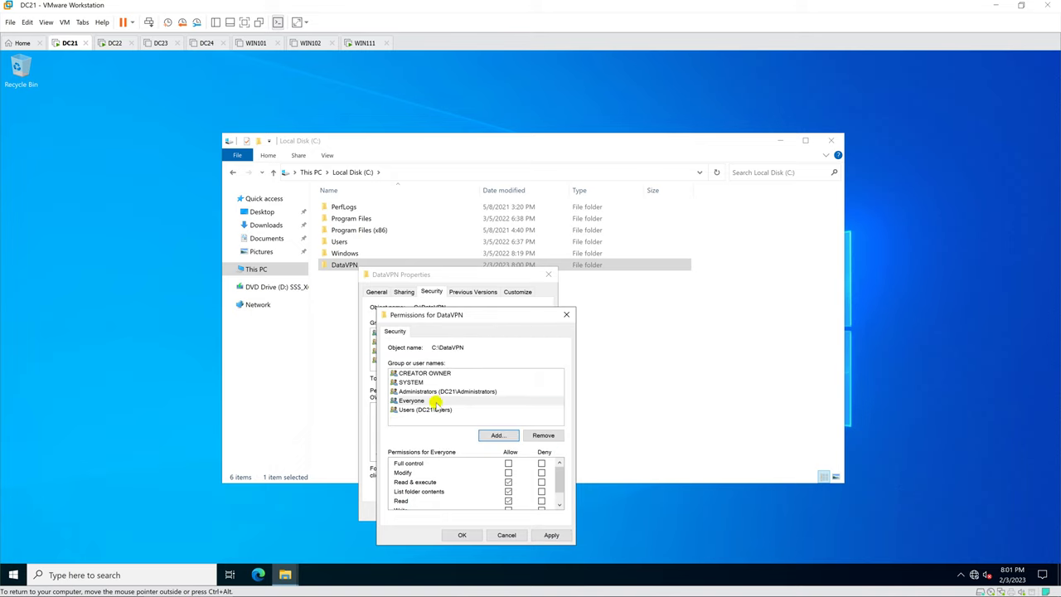
{"action": "left_click", "coordinate": [472, 535]}
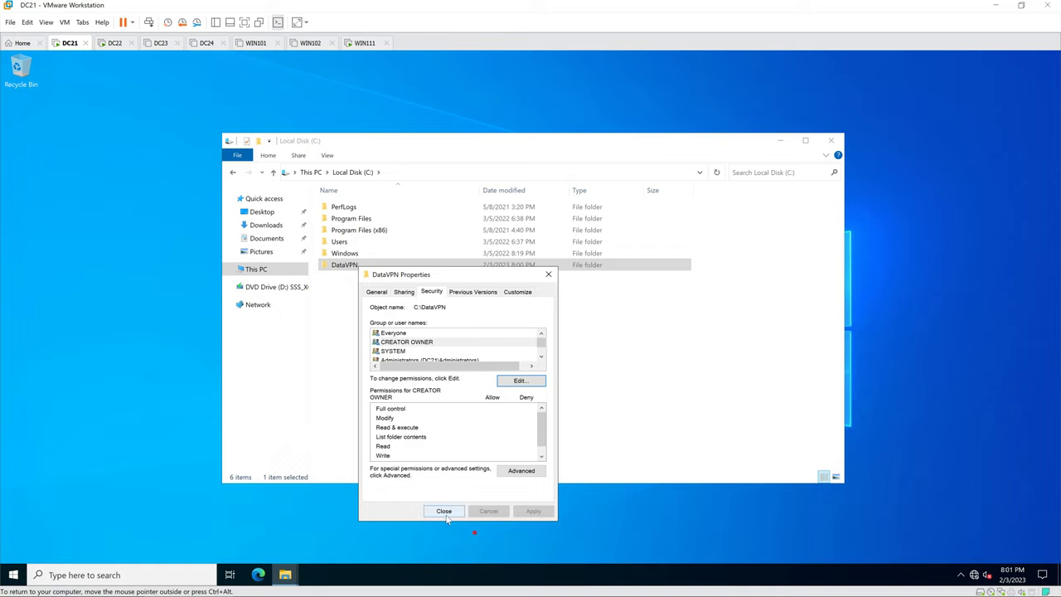
{"action": "left_click", "coordinate": [444, 511]}
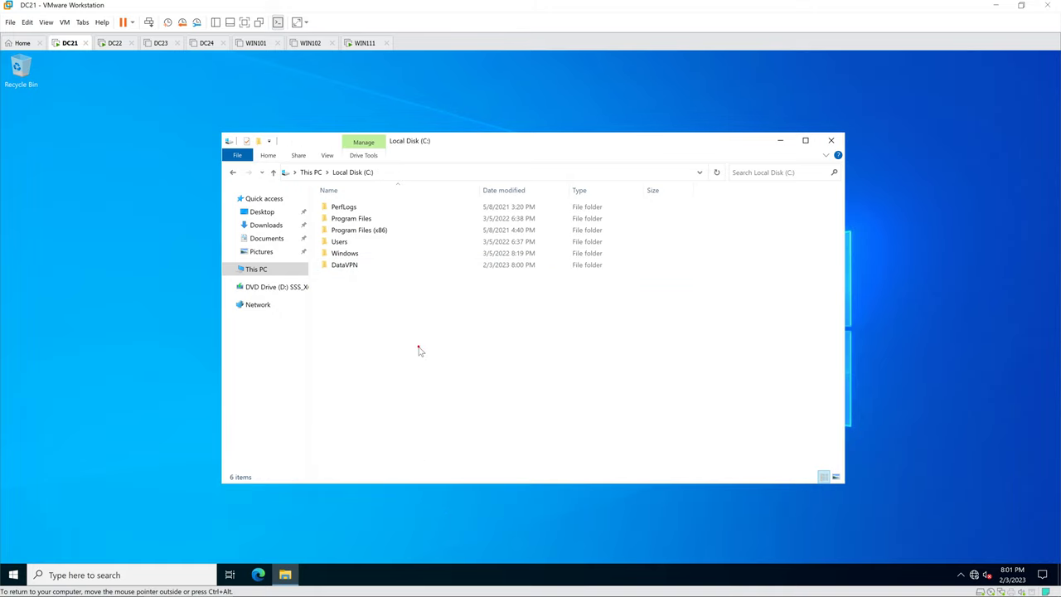
Step: Switch to the DC22 virtual machine tab, showing its lock screen
{"action": "left_click", "coordinate": [419, 350]}
{"action": "left_click", "coordinate": [116, 43]}
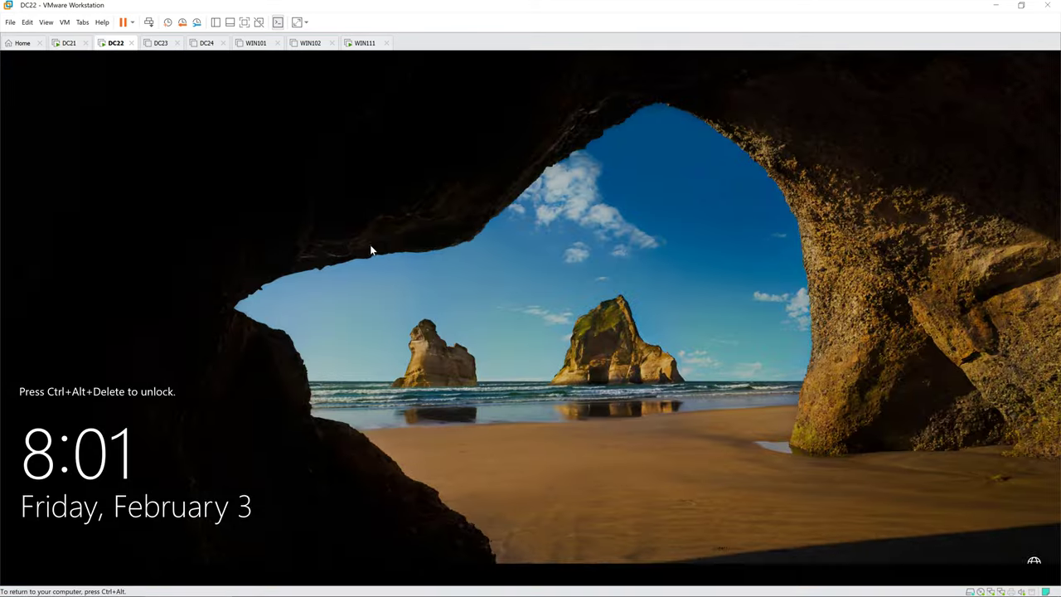
Step: Sign in to DC22 as Administrator, dismiss the Admin Center popup, and launch Computer Management
{"action": "key", "text": "ctrl+alt+Insert"}
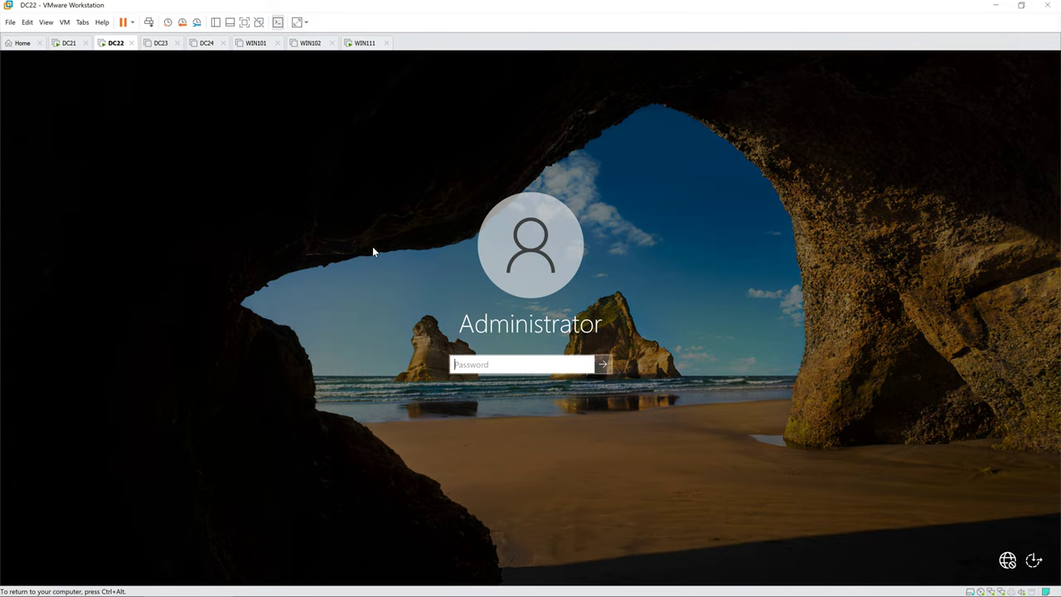
{"action": "type", "text": "*******"}
{"action": "key", "text": "Return"}
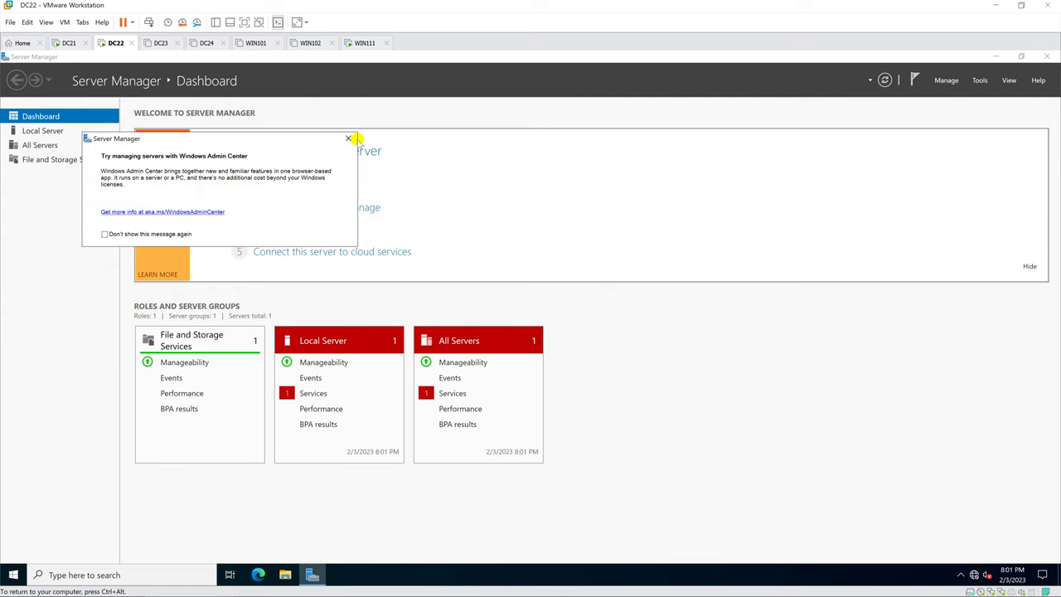
{"action": "left_click", "coordinate": [348, 137]}
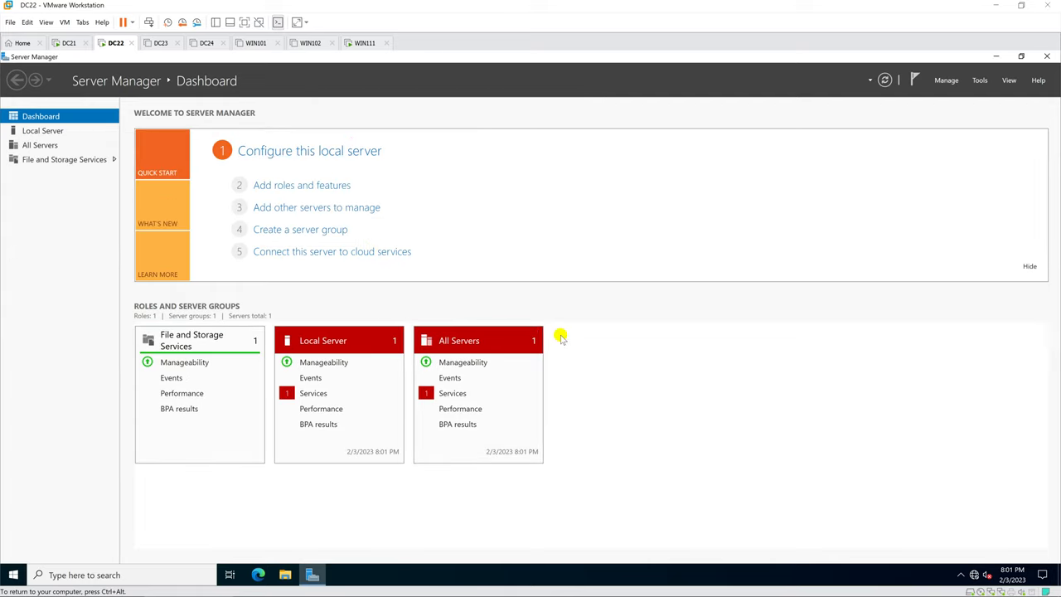
{"action": "left_click", "coordinate": [982, 80]}
{"action": "left_click", "coordinate": [957, 107]}
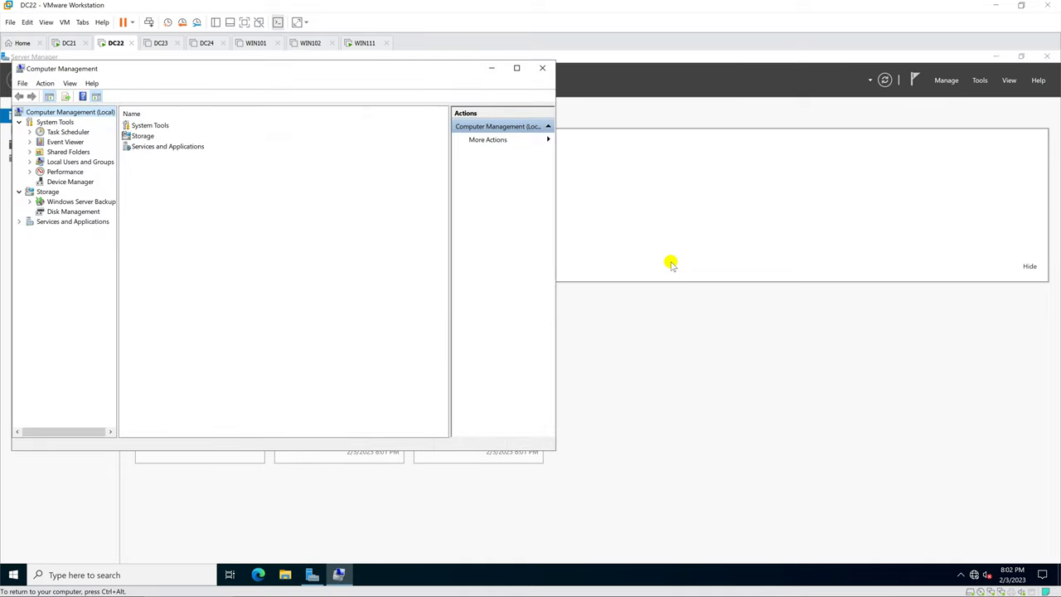
Step: Maximize Computer Management and open Local Users and Groups > Users
{"action": "left_click", "coordinate": [516, 68]}
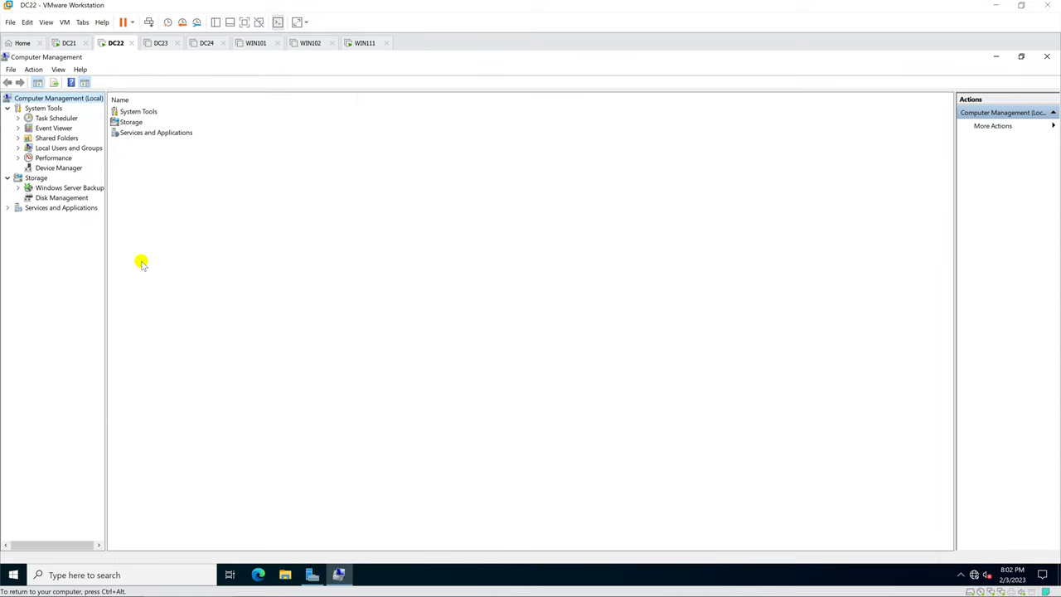
{"action": "left_click_drag", "start_coordinate": [106, 251], "coordinate": [146, 252]}
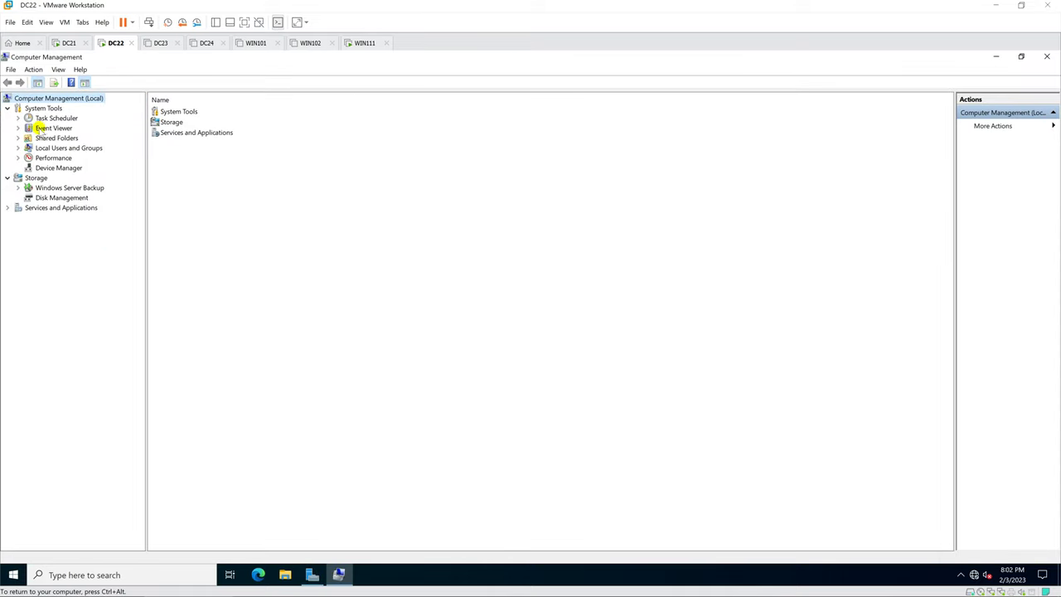
{"action": "double_click", "coordinate": [41, 150]}
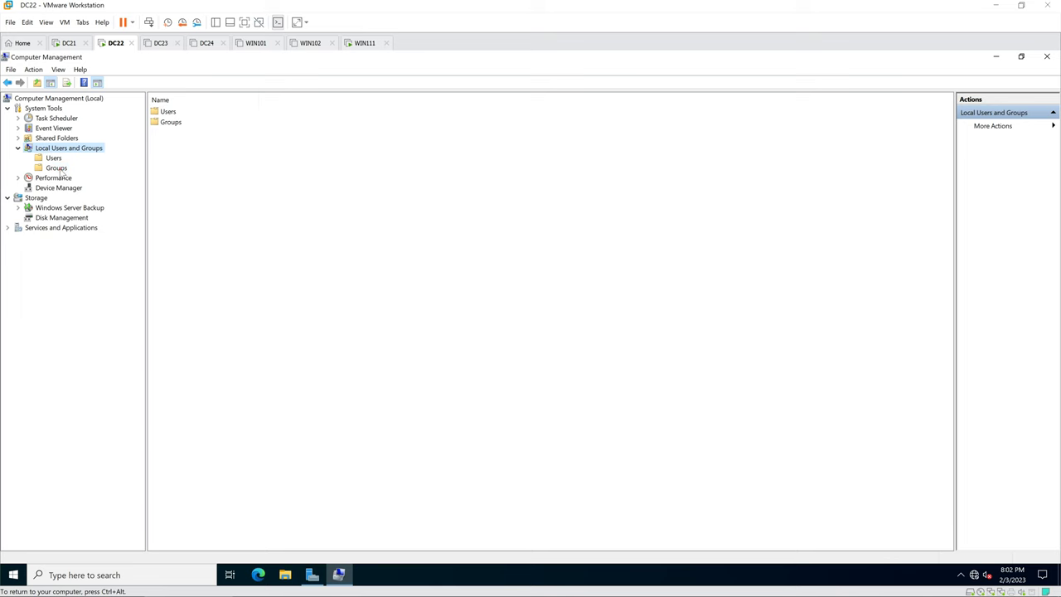
{"action": "left_click", "coordinate": [55, 158]}
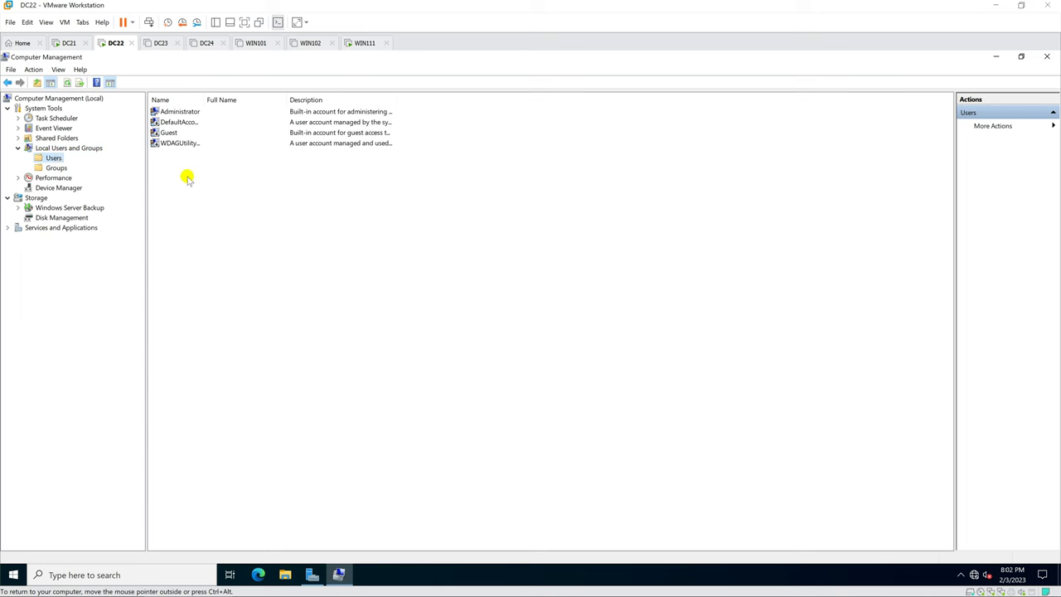
Step: Create the new local VPN user with a password that never expires and no forced change at logon
{"action": "right_click", "coordinate": [186, 176]}
{"action": "left_click", "coordinate": [247, 186]}
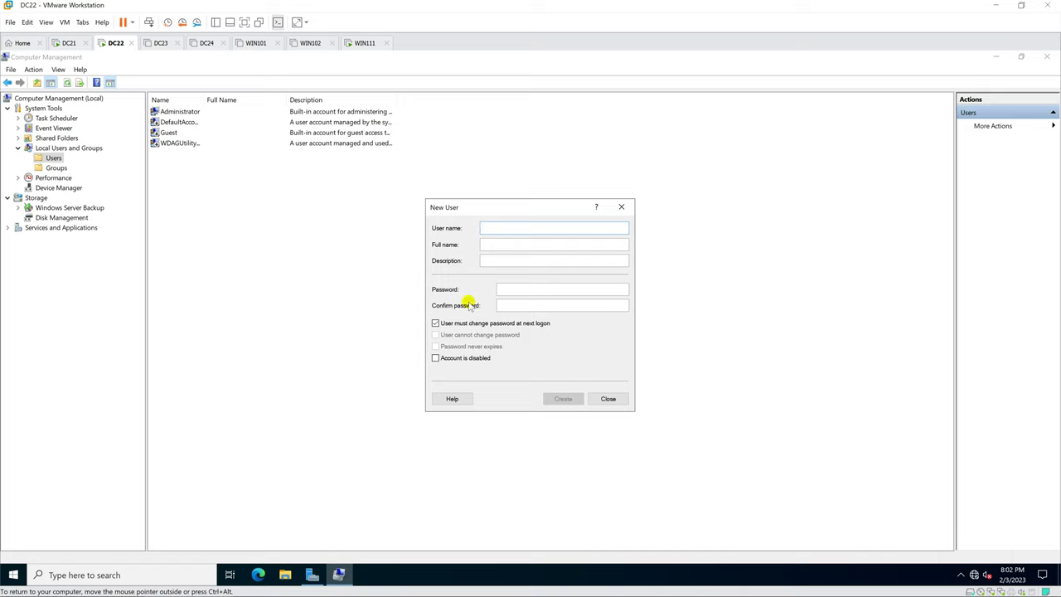
{"action": "type", "text": "HiepVPN"}
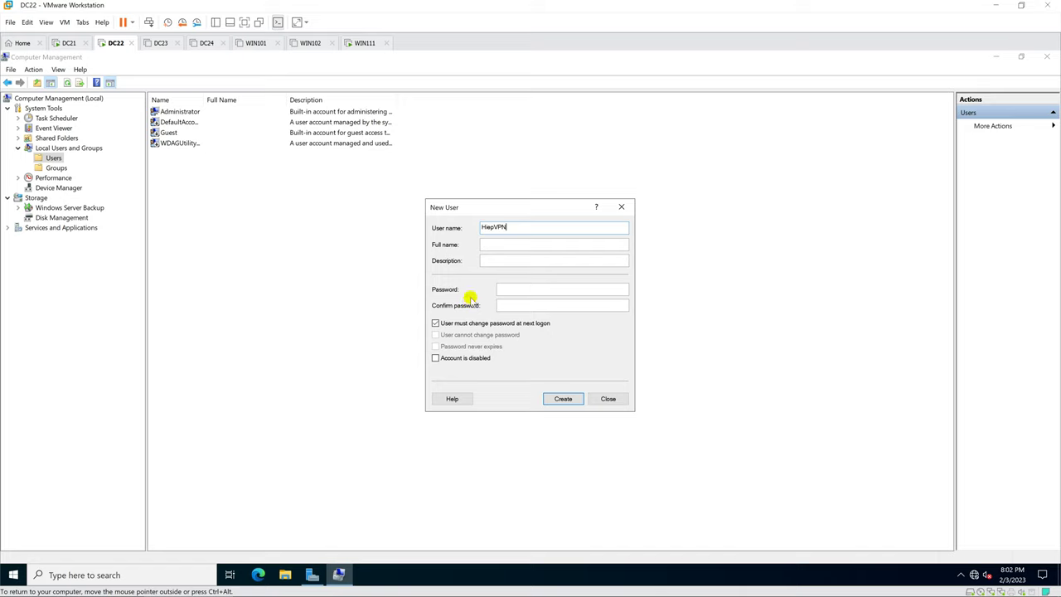
{"action": "left_click", "coordinate": [517, 288]}
{"action": "left_click", "coordinate": [517, 289]}
{"action": "type", "text": "P@"}
{"action": "key", "text": "Tab"}
{"action": "left_click", "coordinate": [436, 322]}
{"action": "left_click", "coordinate": [436, 346]}
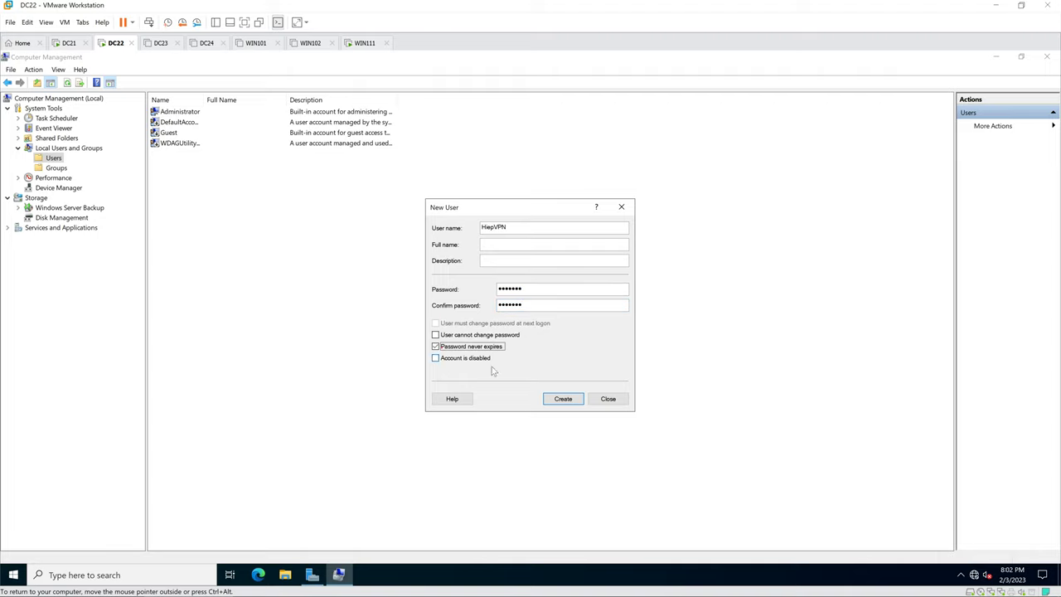
{"action": "left_click", "coordinate": [563, 399]}
{"action": "left_click", "coordinate": [608, 399]}
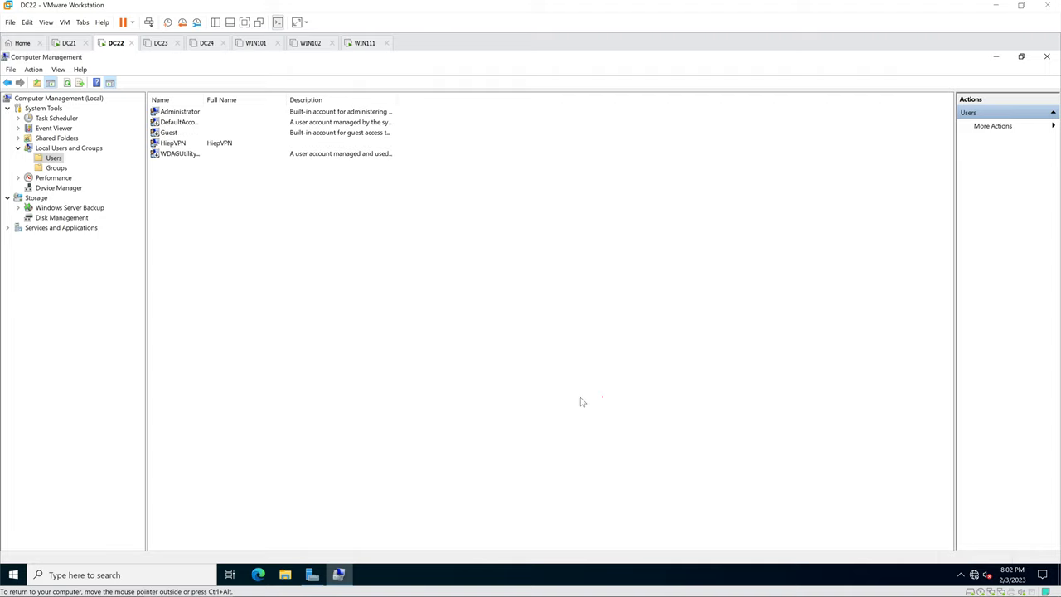
Step: Set the new VPN user's Dial-in network access permission to Allow access
{"action": "left_click", "coordinate": [186, 145]}
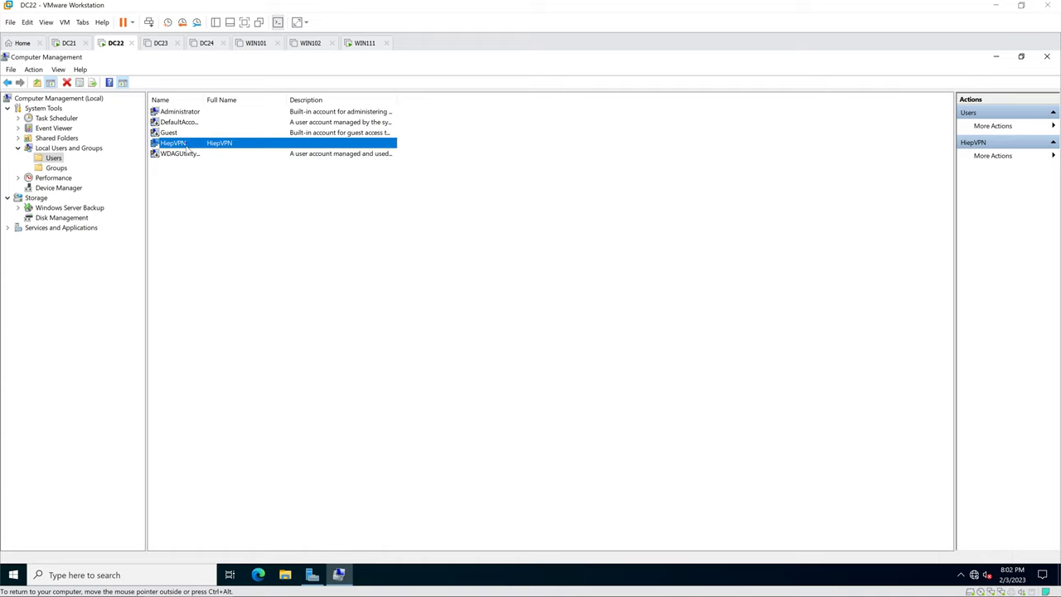
{"action": "right_click", "coordinate": [186, 143]}
{"action": "left_click", "coordinate": [222, 211]}
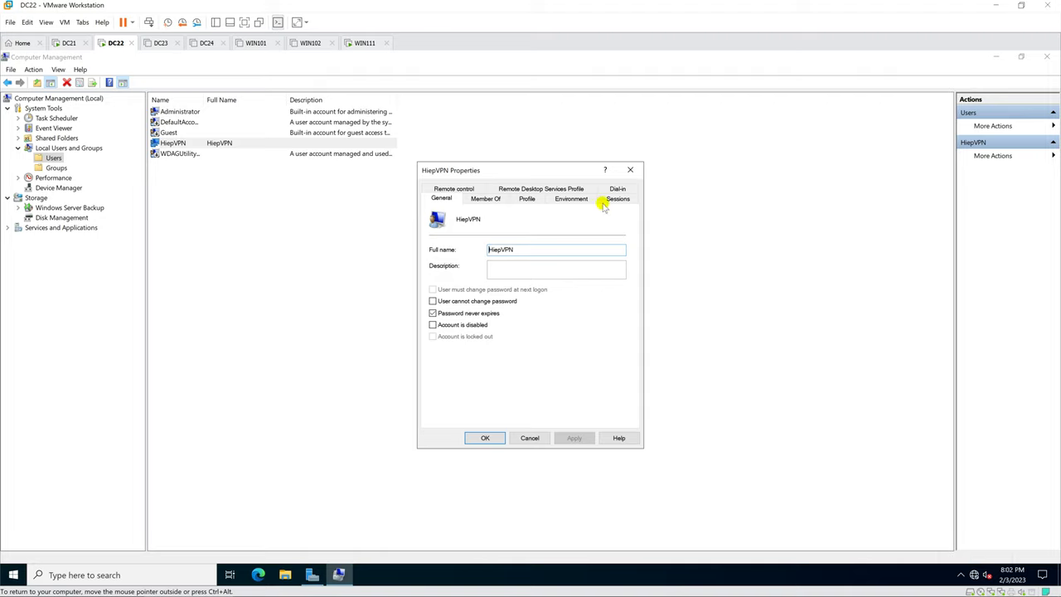
{"action": "left_click", "coordinate": [617, 189]}
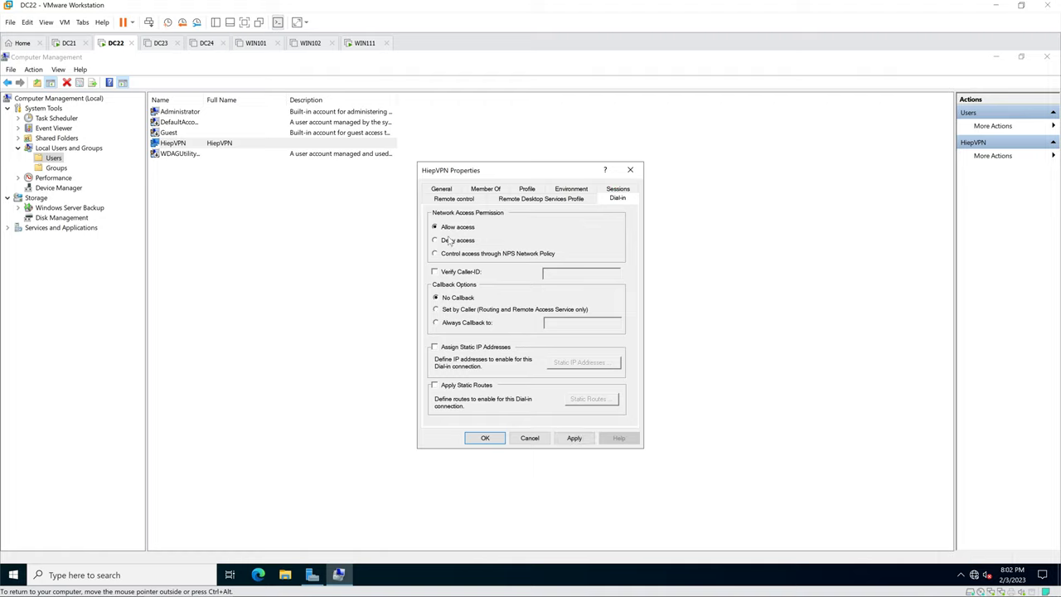
{"action": "left_click", "coordinate": [485, 439]}
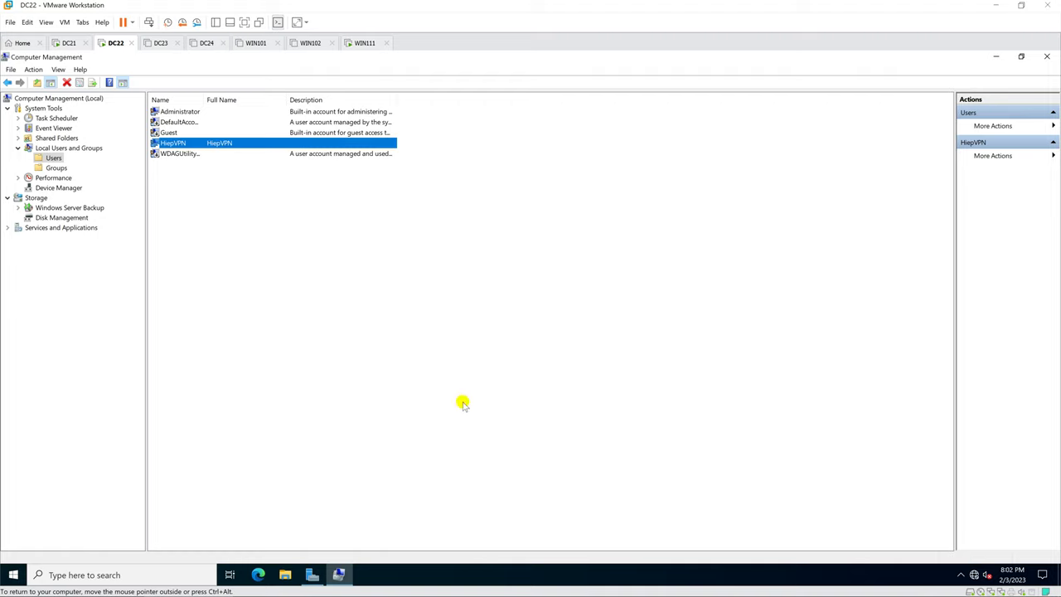
{"action": "left_click", "coordinate": [312, 574]}
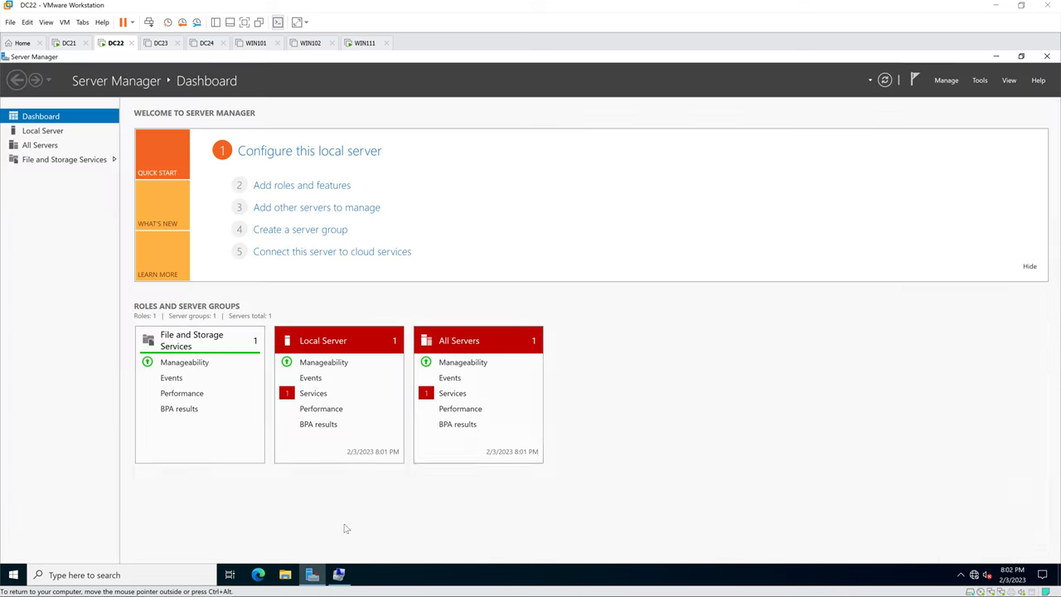
Step: Start Add Roles and Features for DC22 and select the Remote Access role
{"action": "left_click", "coordinate": [946, 80]}
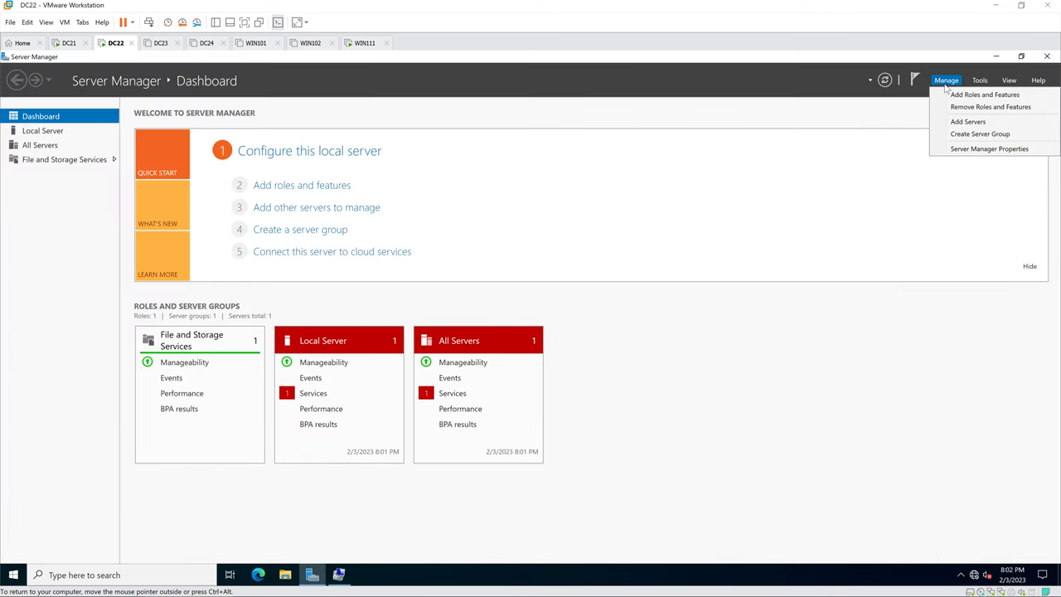
{"action": "left_click", "coordinate": [967, 97]}
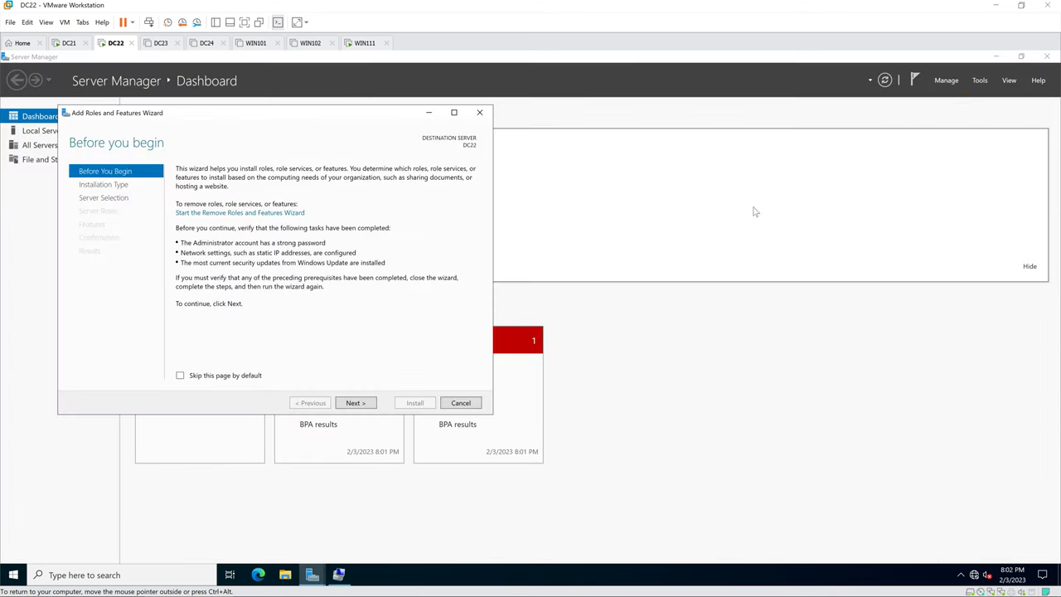
{"action": "left_click", "coordinate": [455, 112]}
{"action": "left_click", "coordinate": [922, 553]}
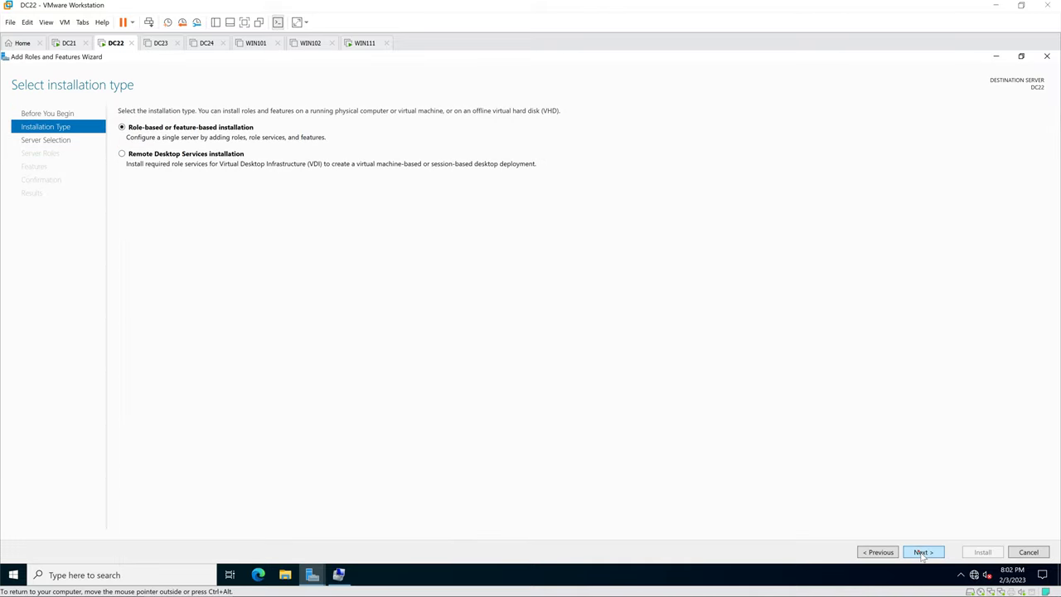
{"action": "left_click", "coordinate": [923, 553]}
{"action": "left_click", "coordinate": [923, 553]}
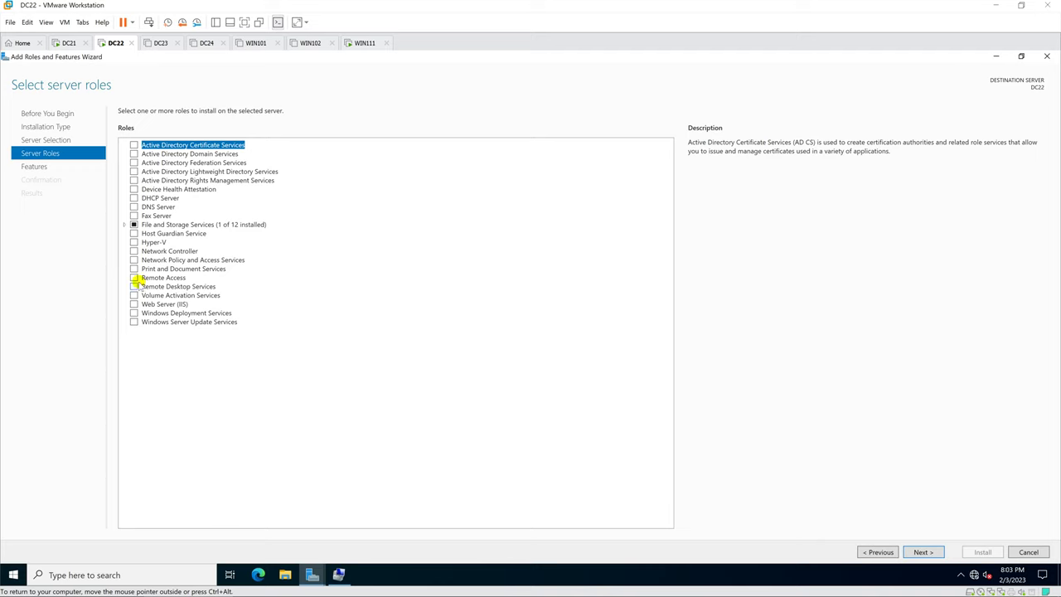
{"action": "left_click", "coordinate": [134, 278]}
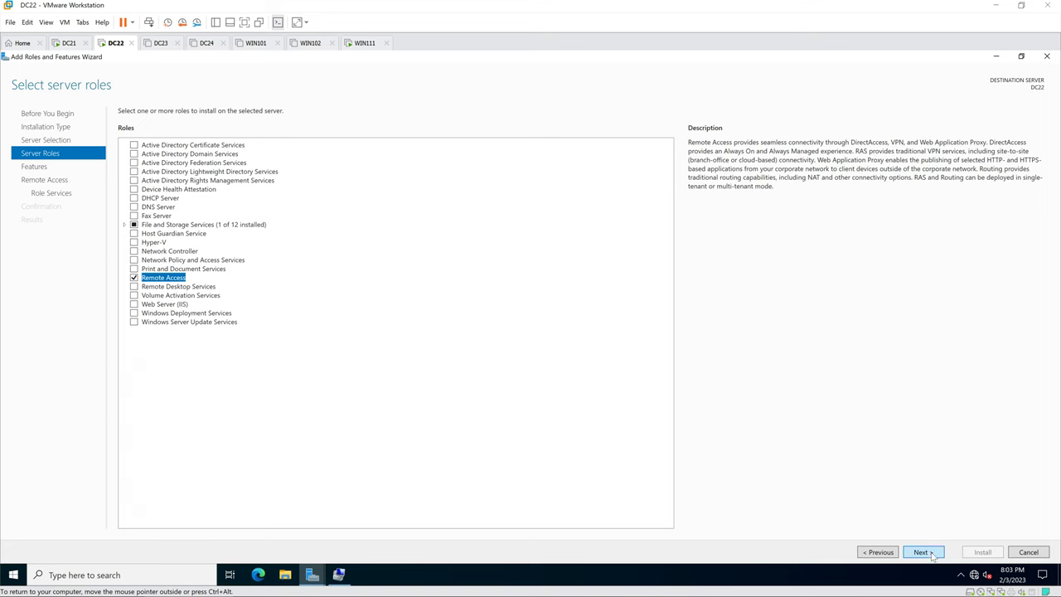
{"action": "left_click", "coordinate": [921, 552]}
{"action": "left_click", "coordinate": [924, 552]}
{"action": "left_click", "coordinate": [924, 553]}
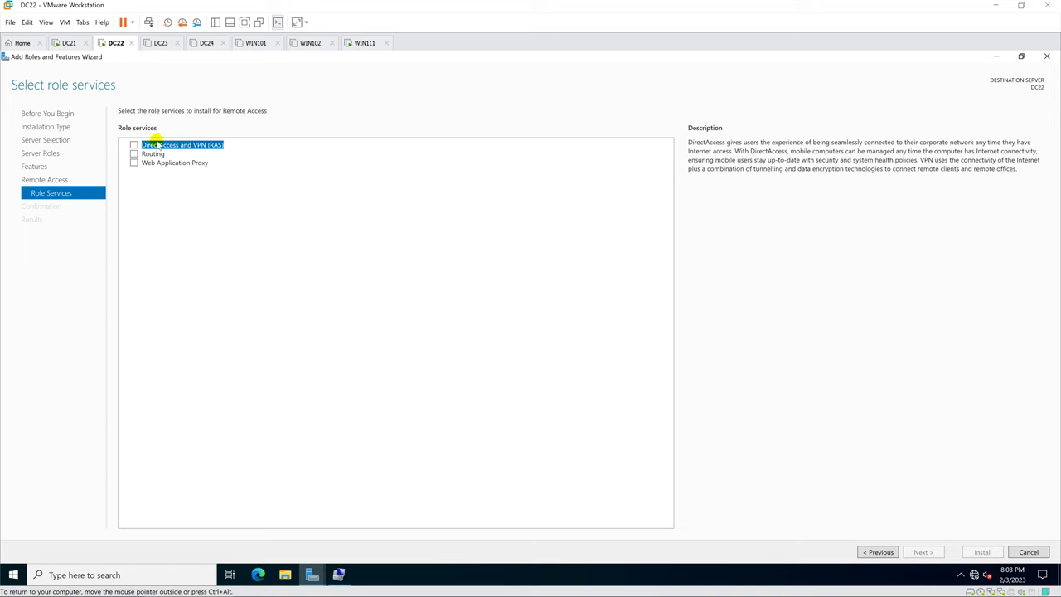
Step: Choose DirectAccess and VPN (RAS) plus Routing with their required features, then install
{"action": "left_click", "coordinate": [134, 145]}
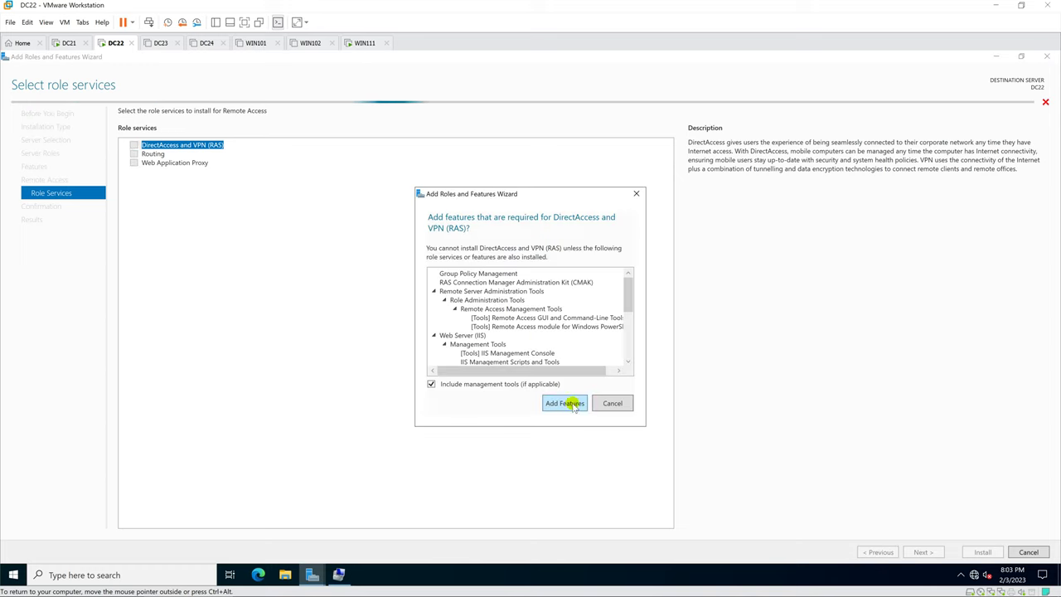
{"action": "left_click", "coordinate": [572, 404]}
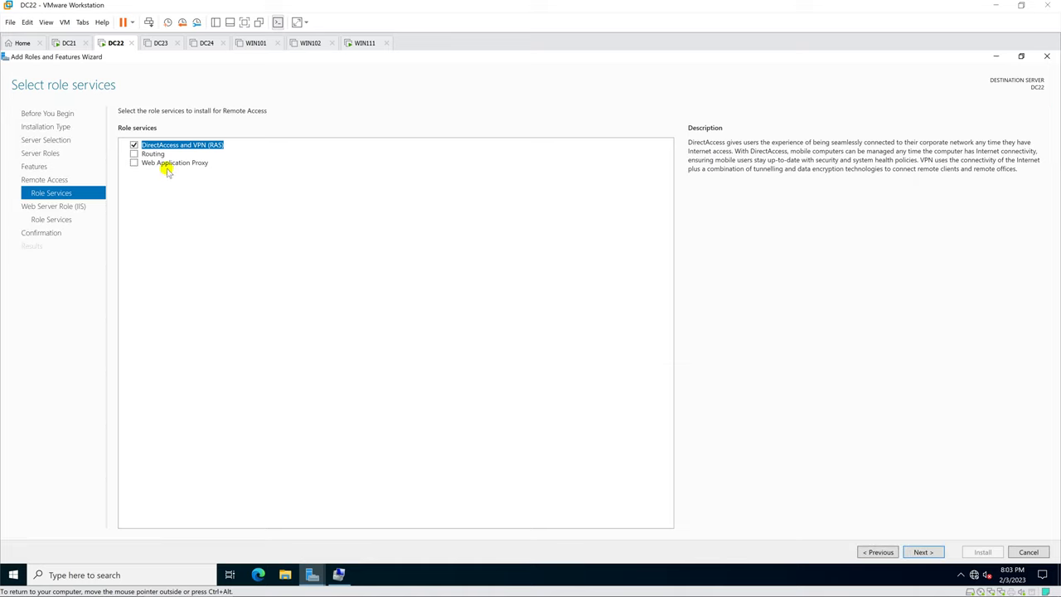
{"action": "left_click", "coordinate": [134, 155]}
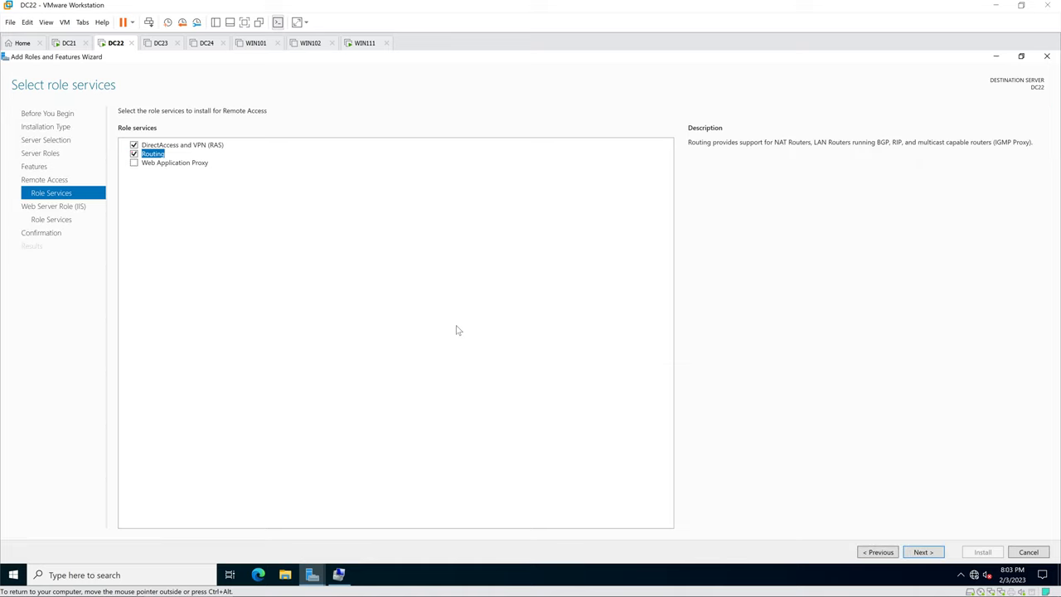
{"action": "left_click", "coordinate": [925, 551]}
{"action": "left_click", "coordinate": [925, 552]}
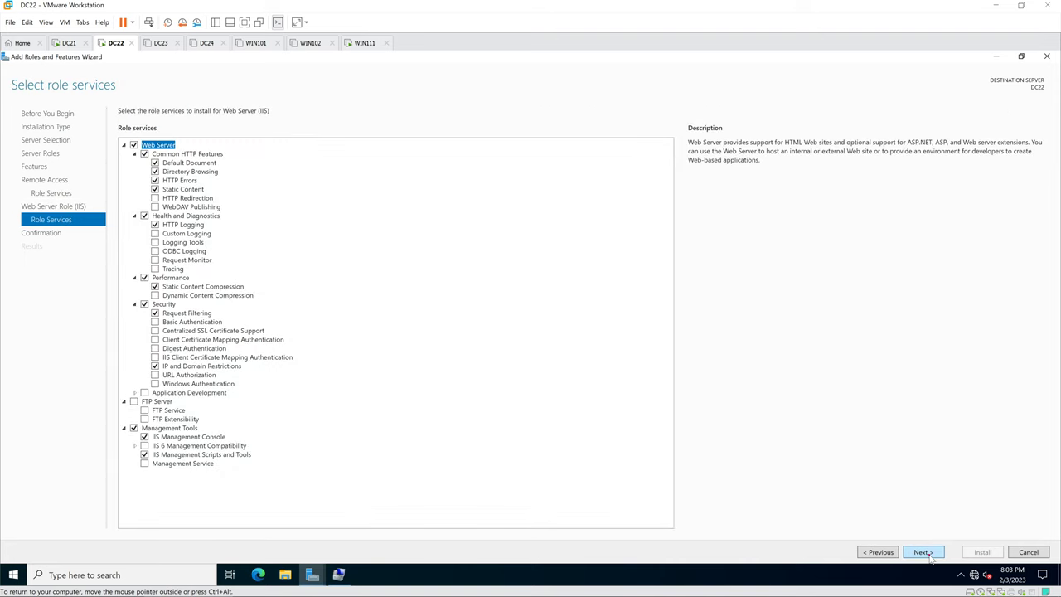
{"action": "left_click", "coordinate": [924, 552]}
{"action": "left_click", "coordinate": [982, 553]}
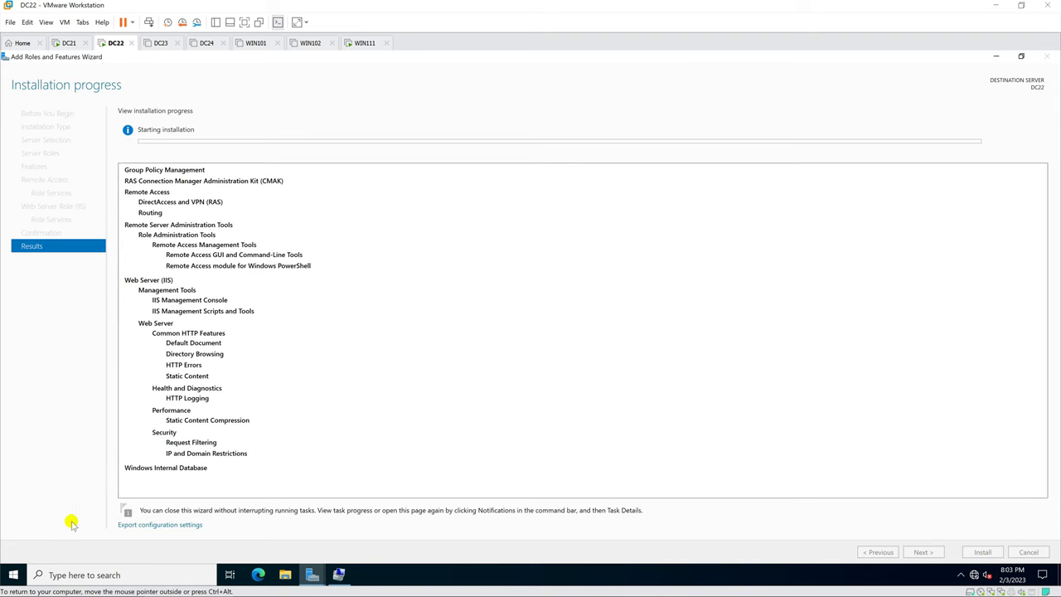
{"action": "right_click", "coordinate": [17, 575]}
Step: Launch wf.msc, open the firewall properties, and set the Domain profile state to Off
{"action": "left_click", "coordinate": [87, 520]}
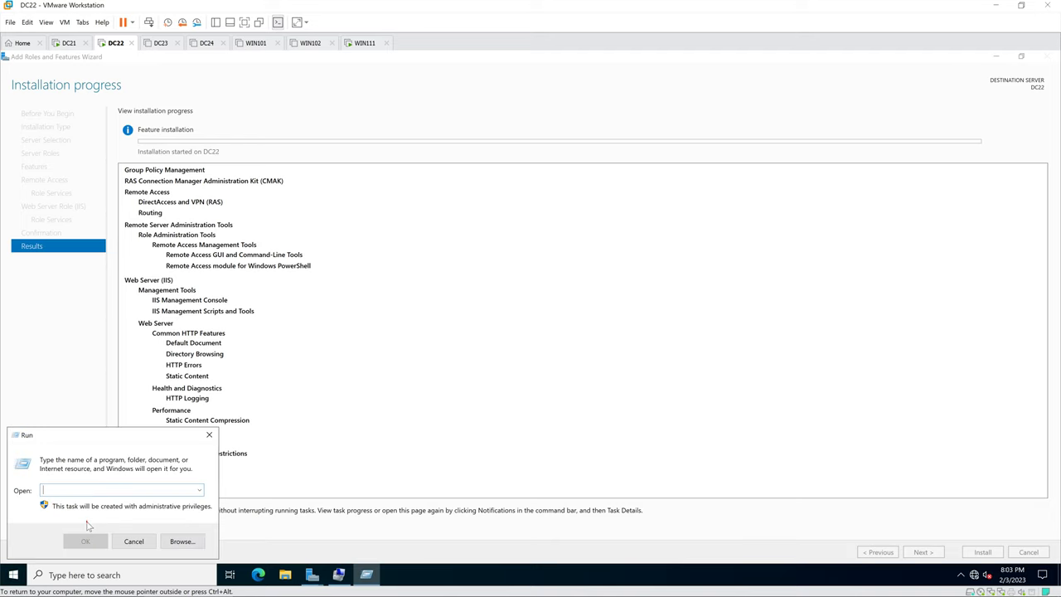
{"action": "type", "text": "wf.msc"}
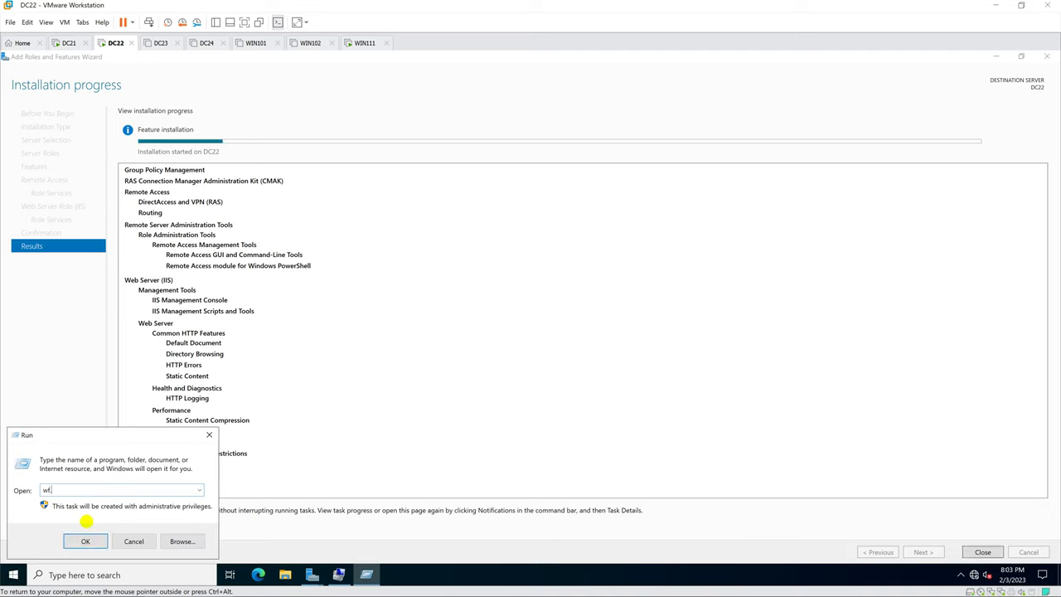
{"action": "type", "text": ".msc"}
{"action": "key", "text": "Return"}
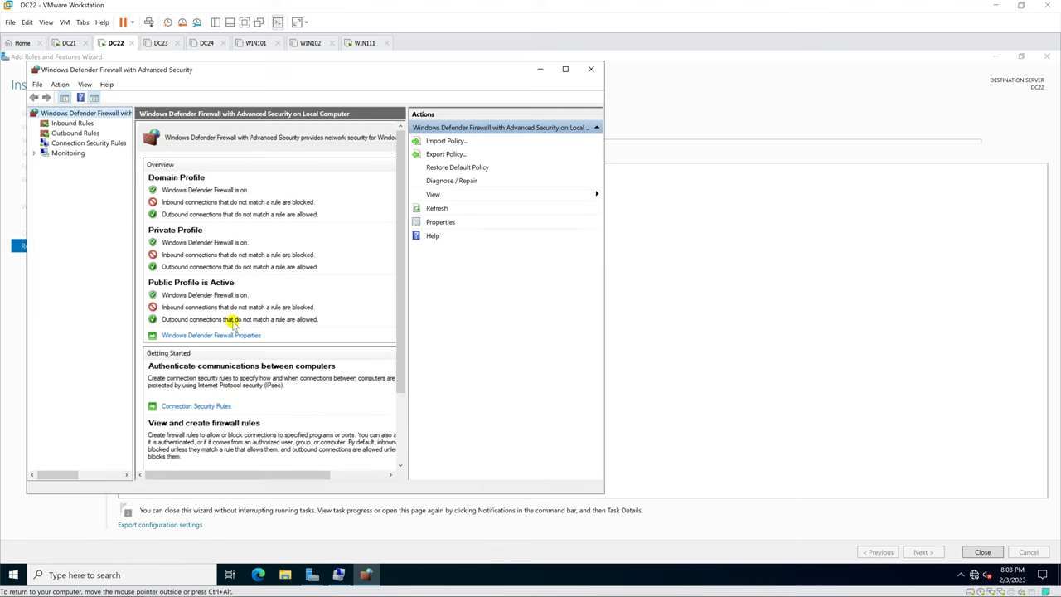
{"action": "left_click", "coordinate": [217, 336]}
{"action": "left_click", "coordinate": [359, 220]}
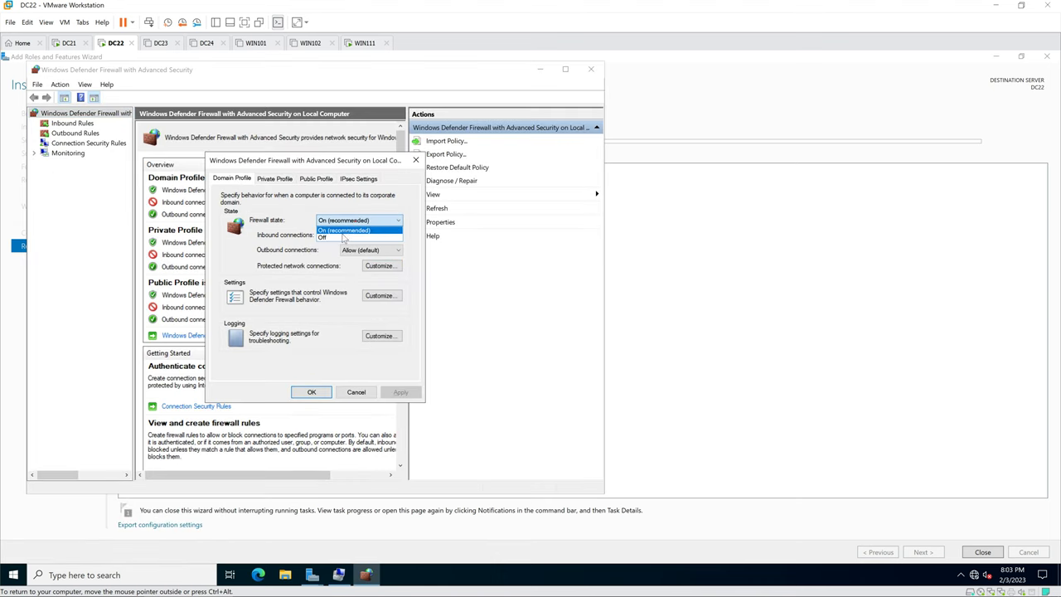
{"action": "left_click", "coordinate": [349, 237]}
Step: Set the Private and Public profile firewall states to Off, save, and close the console
{"action": "left_click", "coordinate": [274, 179]}
{"action": "left_click", "coordinate": [359, 221]}
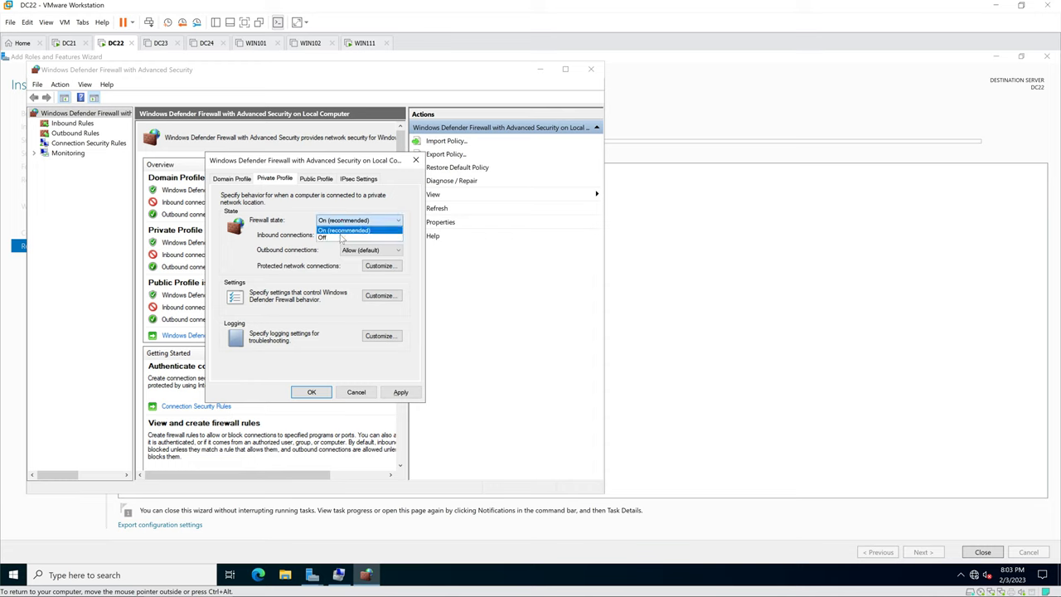
{"action": "left_click", "coordinate": [327, 236]}
{"action": "left_click", "coordinate": [322, 179]}
{"action": "left_click", "coordinate": [338, 221]}
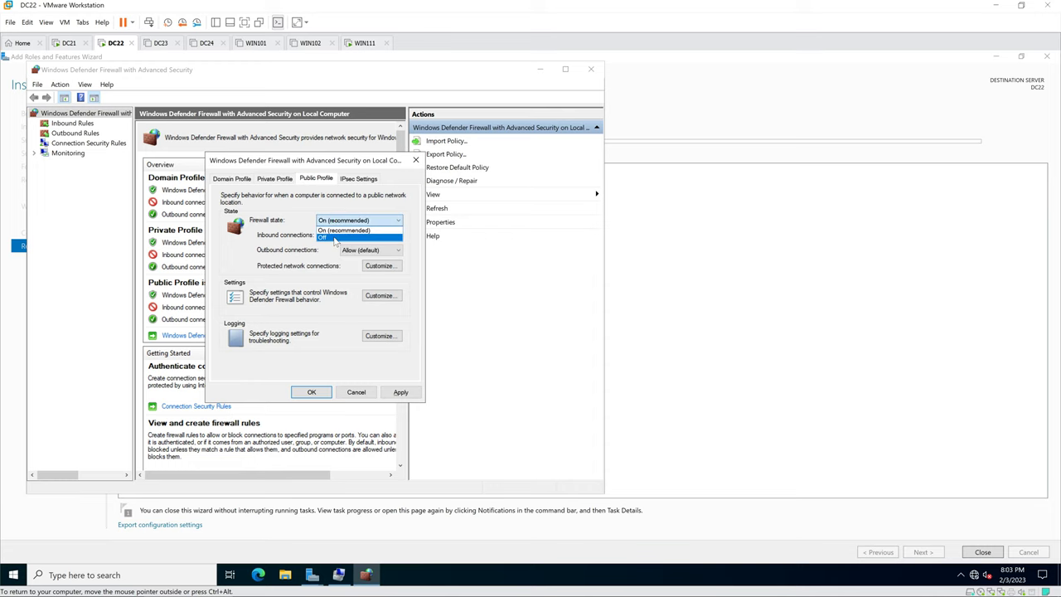
{"action": "left_click", "coordinate": [331, 236]}
{"action": "left_click", "coordinate": [311, 392]}
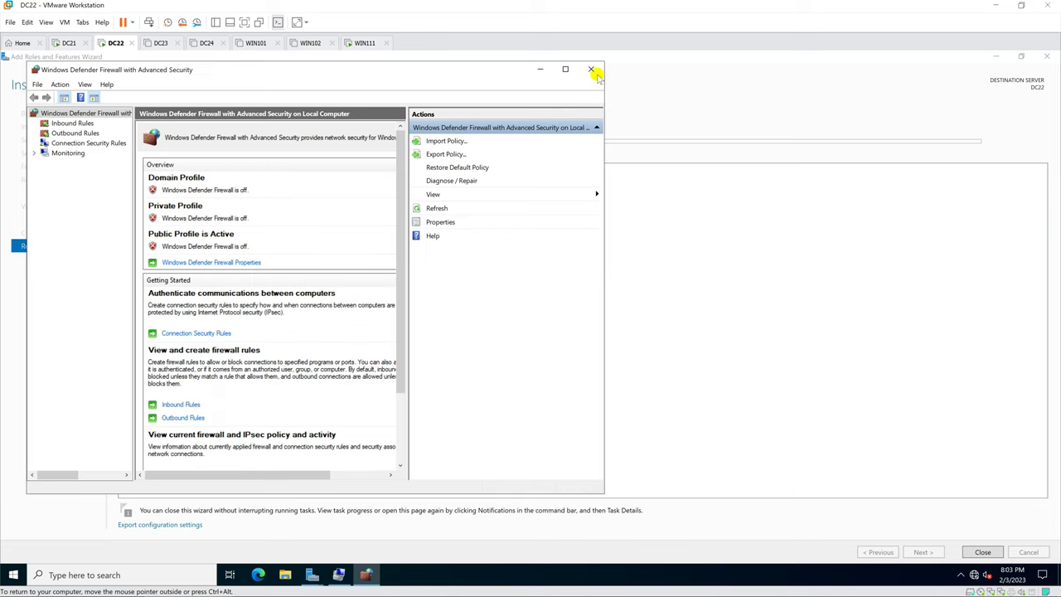
{"action": "left_click", "coordinate": [590, 69]}
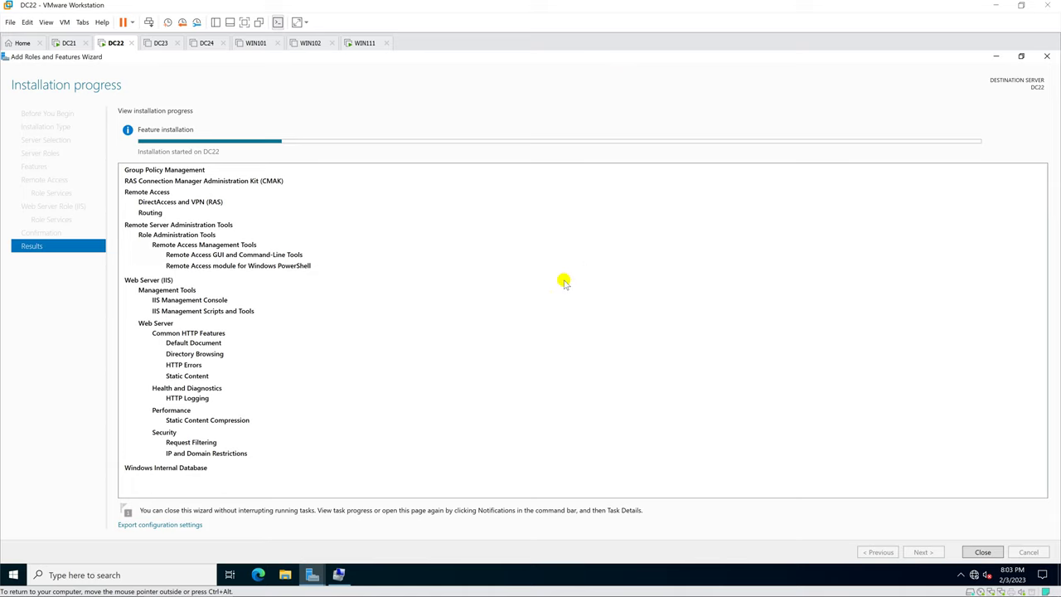
Step: Open Network Connections via ncpa.cpl from Start search and view Ethernet0's status
{"action": "key", "text": "super"}
{"action": "type", "text": "n"}
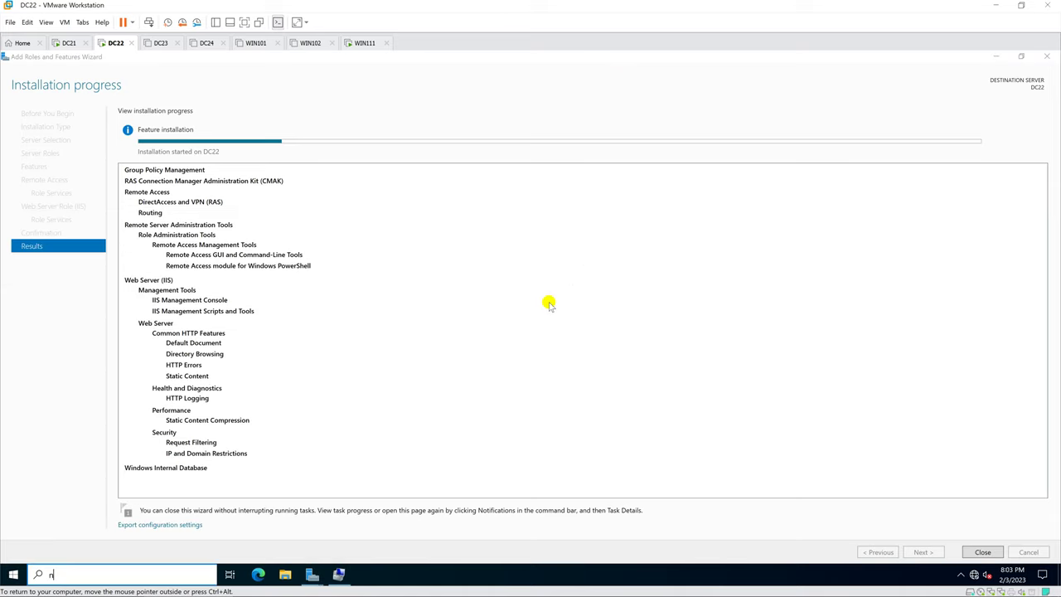
{"action": "type", "text": "cpa/"}
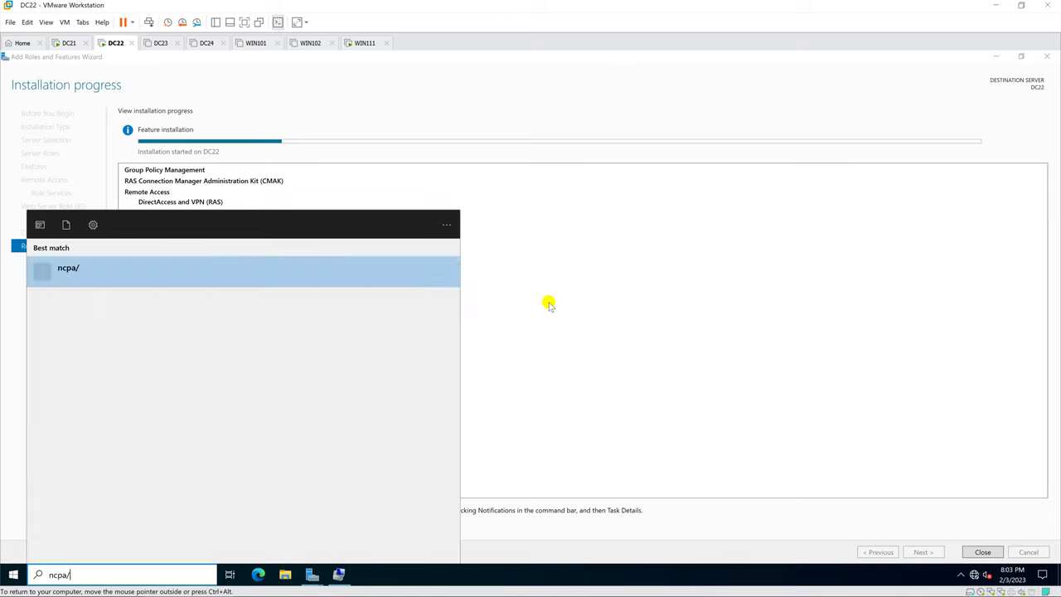
{"action": "key", "text": "BackSpace"}
{"action": "type", "text": ".cpl"}
{"action": "key", "text": "Return"}
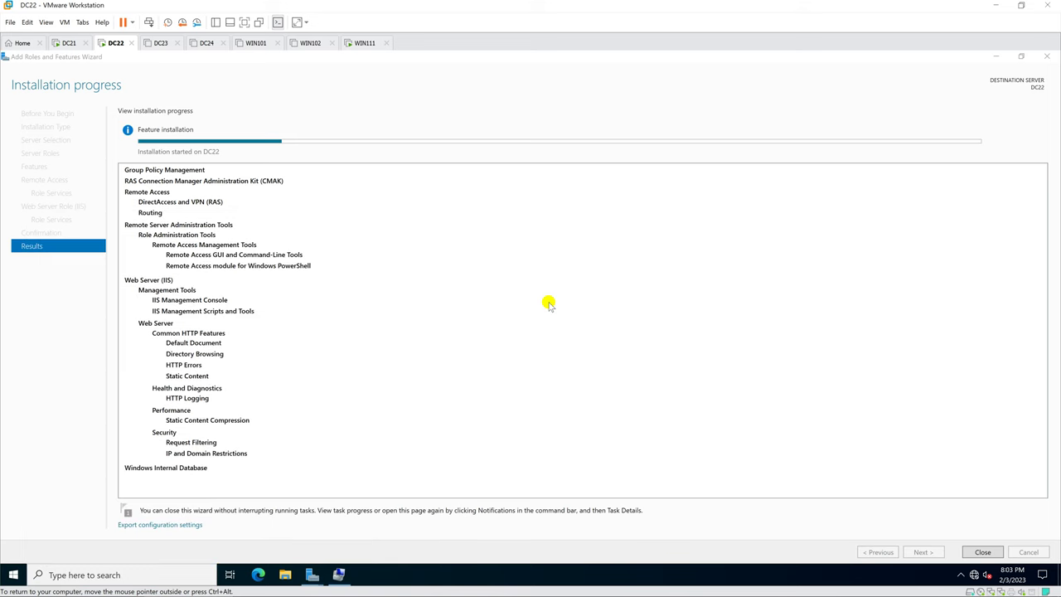
{"action": "double_click", "coordinate": [292, 207]}
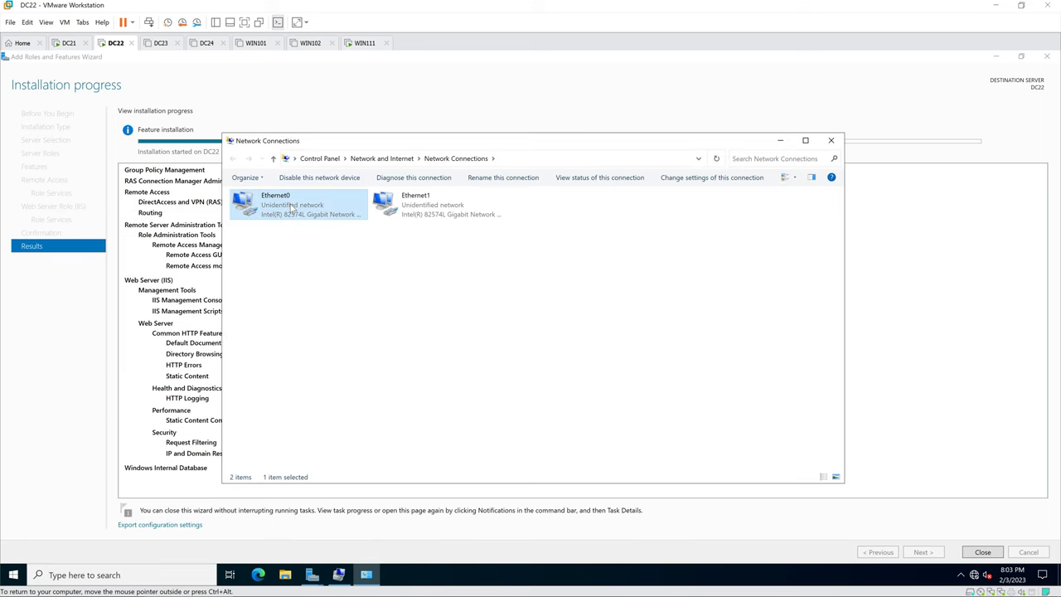
Step: Check that Ethernet0's IPv4 address is 10.0.0.22, then close its dialogs
{"action": "left_click", "coordinate": [465, 399]}
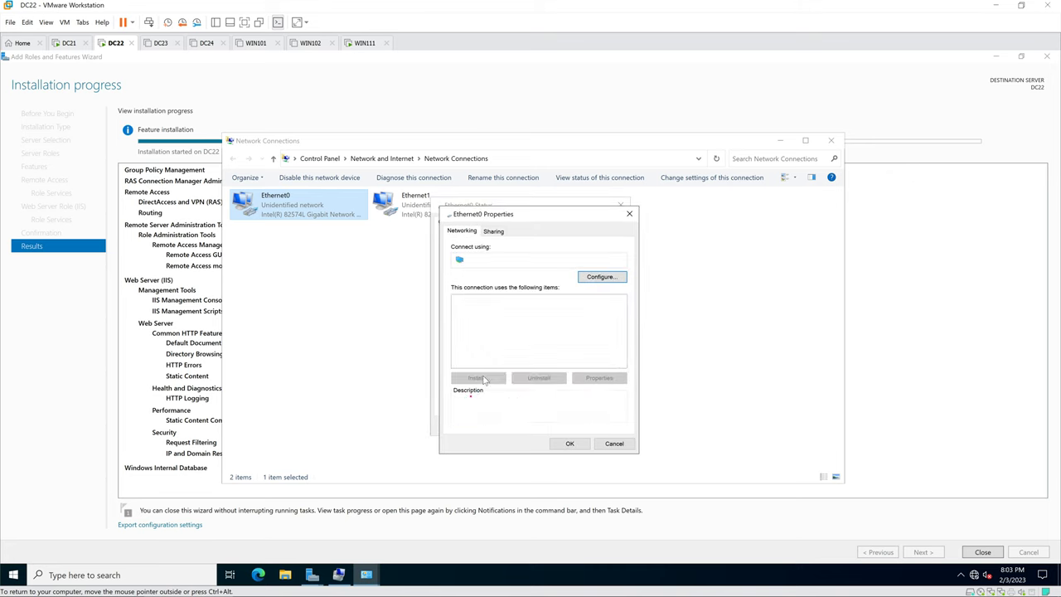
{"action": "double_click", "coordinate": [520, 327]}
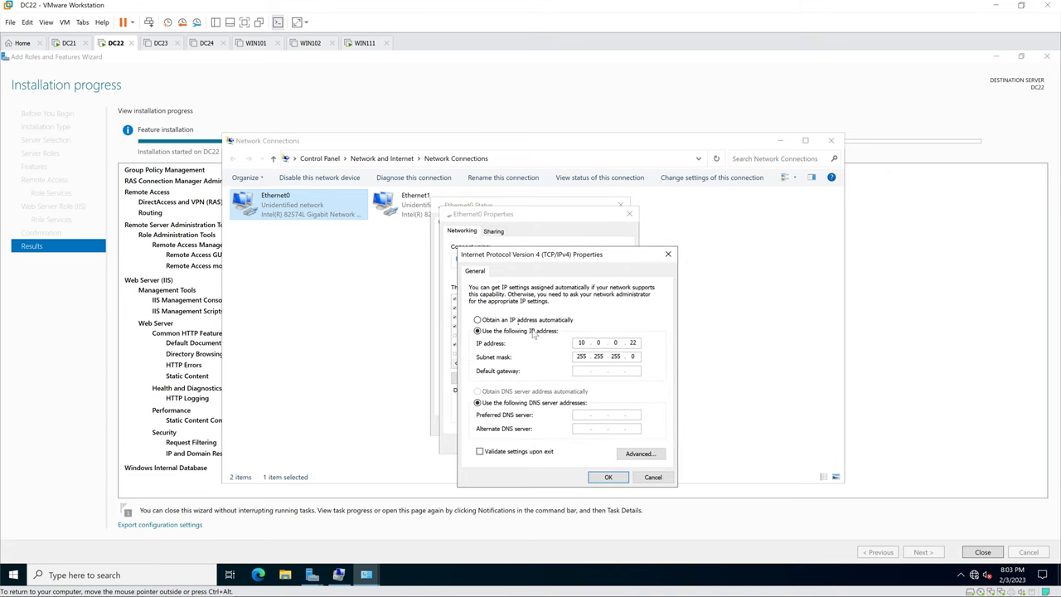
{"action": "left_click", "coordinate": [608, 477]}
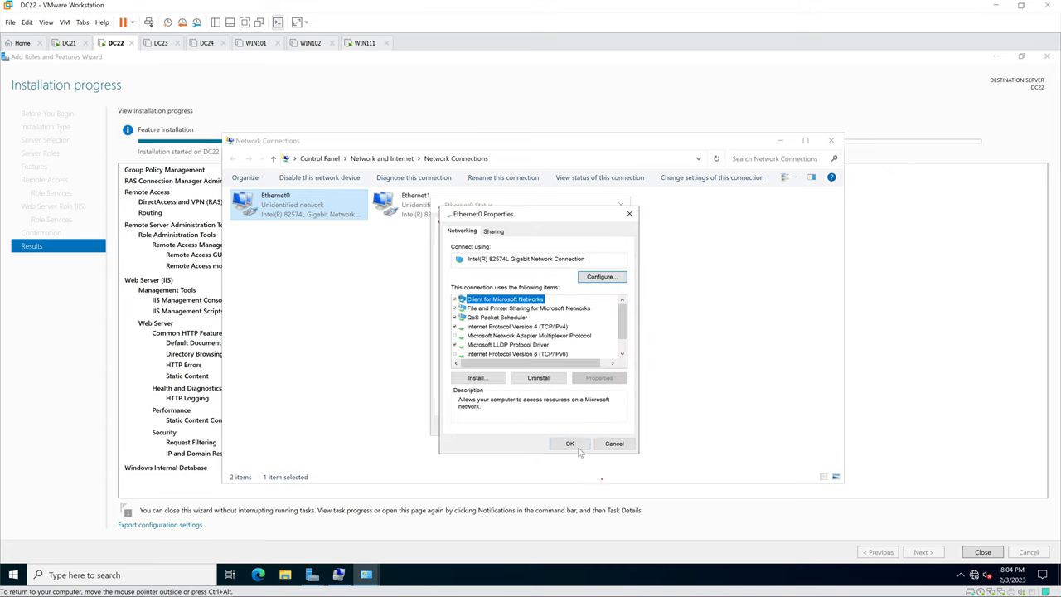
{"action": "left_click", "coordinate": [575, 447]}
{"action": "left_click", "coordinate": [605, 425]}
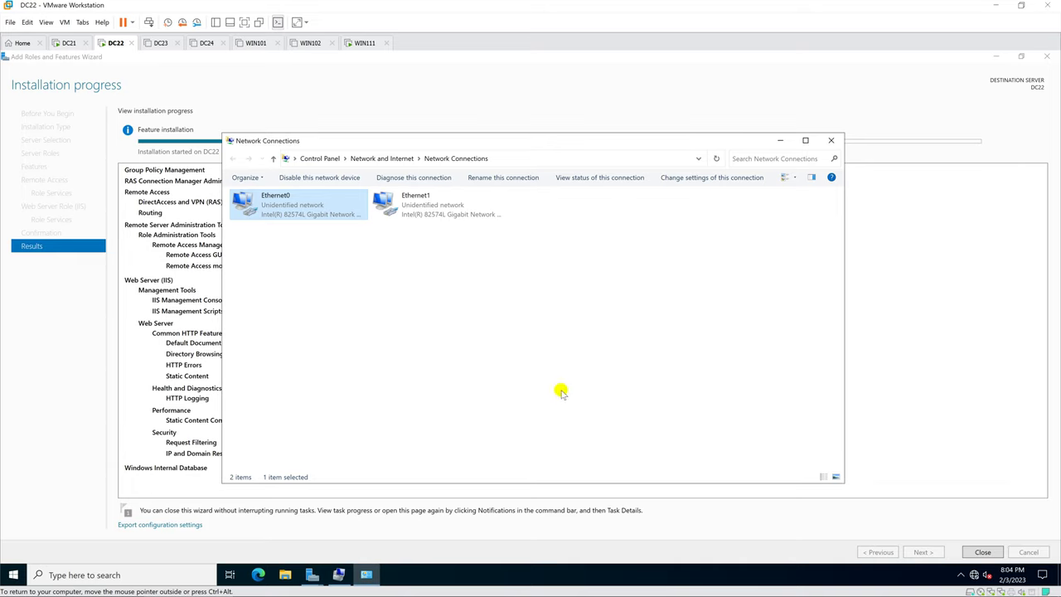
Step: Rename Ethernet0 to 'Inside' and begin renaming Ethernet1 with F2
{"action": "left_click", "coordinate": [283, 197]}
{"action": "type", "text": "Insid"}
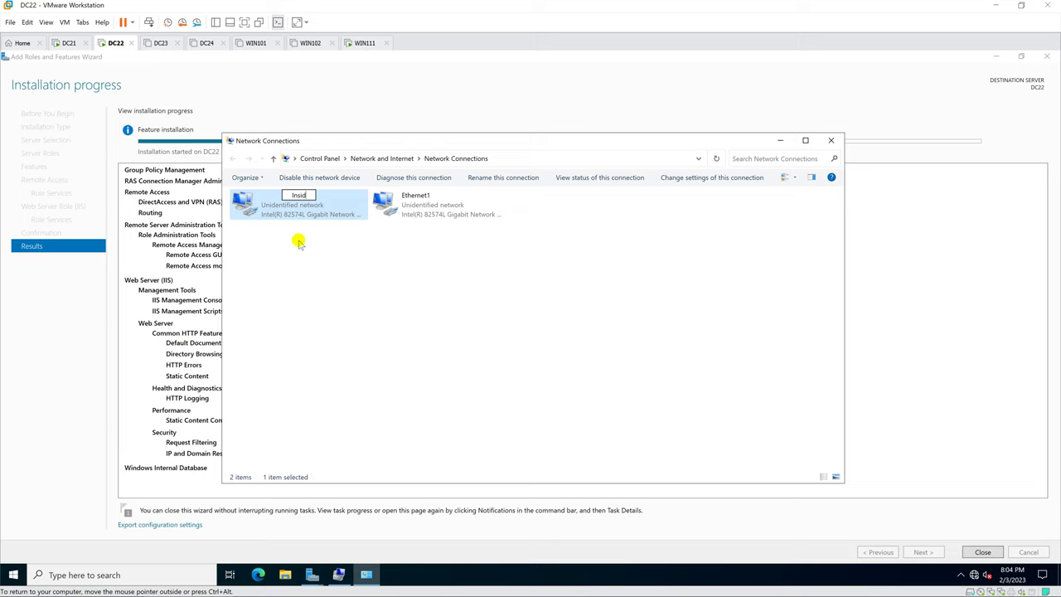
{"action": "type", "text": "e"}
{"action": "left_click", "coordinate": [299, 243]}
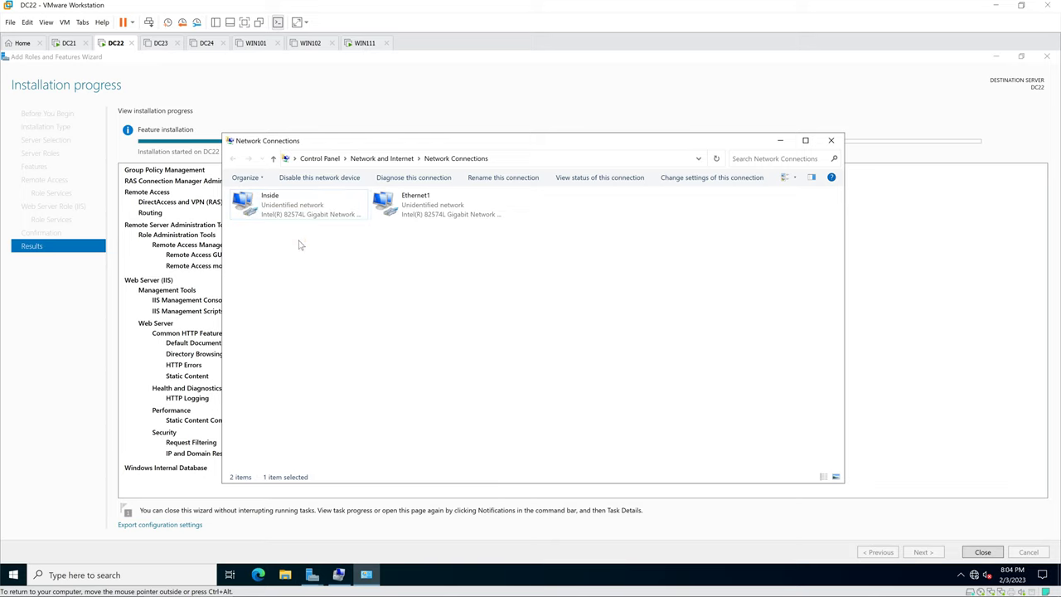
{"action": "left_click", "coordinate": [424, 199]}
{"action": "key", "text": "F2"}
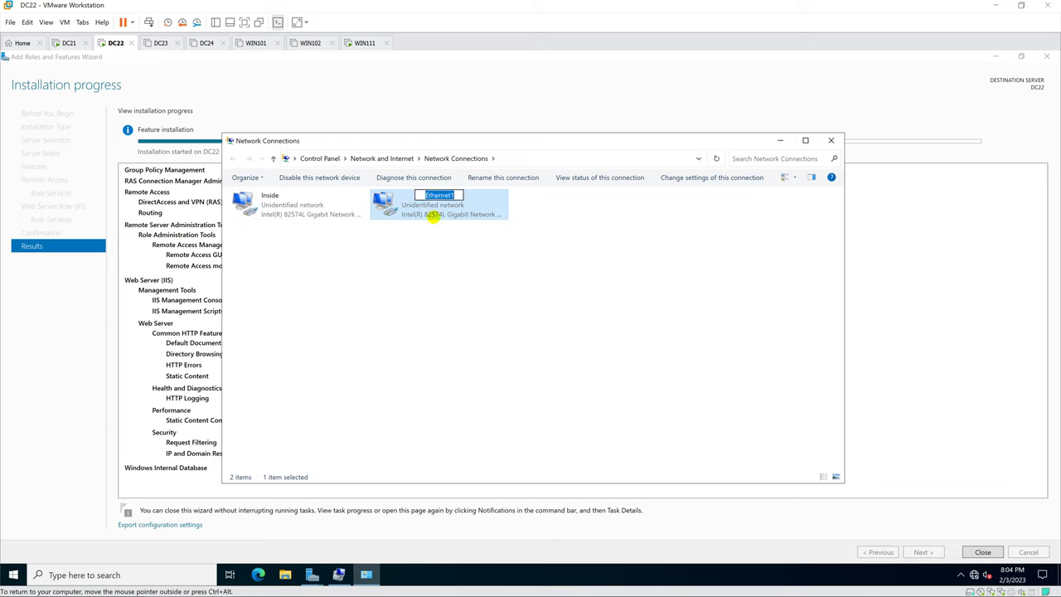
Step: Rename Ethernet1 to 'Outside' and open its IPv4 settings
{"action": "type", "text": "Outside"}
{"action": "left_click", "coordinate": [431, 263]}
{"action": "double_click", "coordinate": [433, 211]}
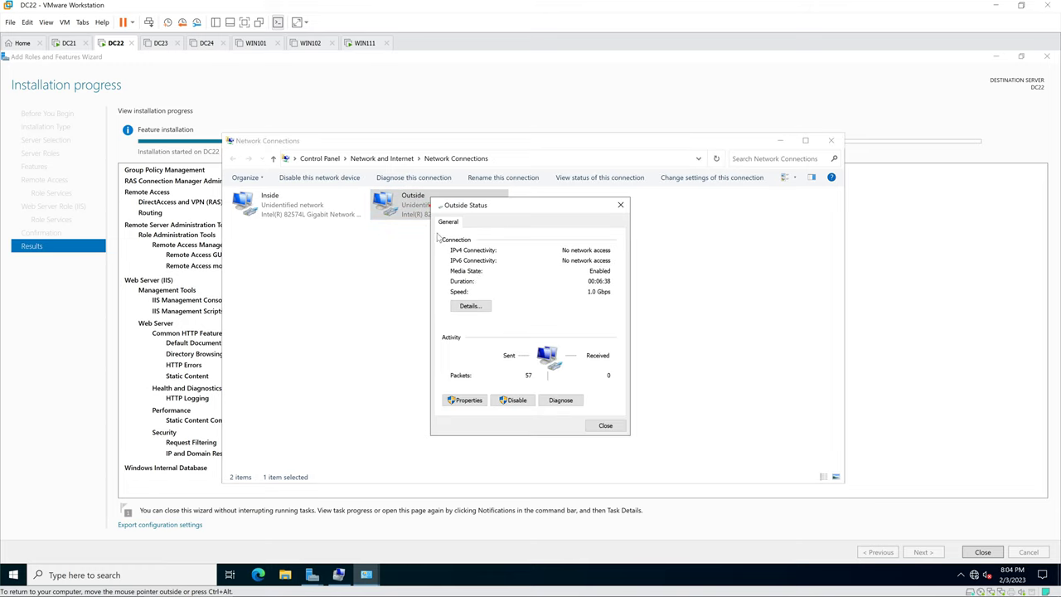
{"action": "left_click", "coordinate": [466, 400]}
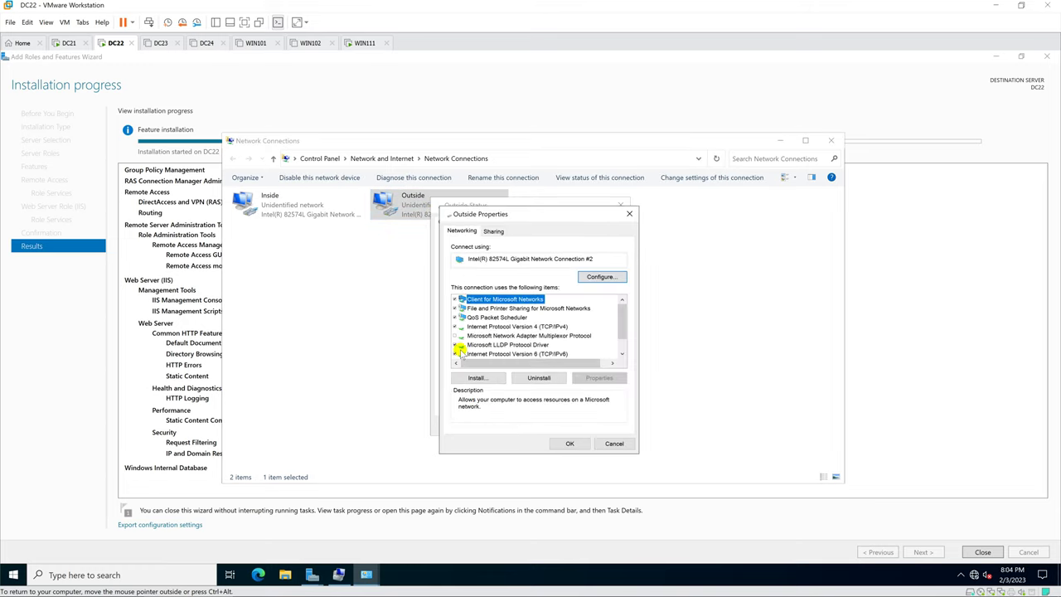
{"action": "left_click", "coordinate": [495, 354]}
{"action": "double_click", "coordinate": [543, 327]}
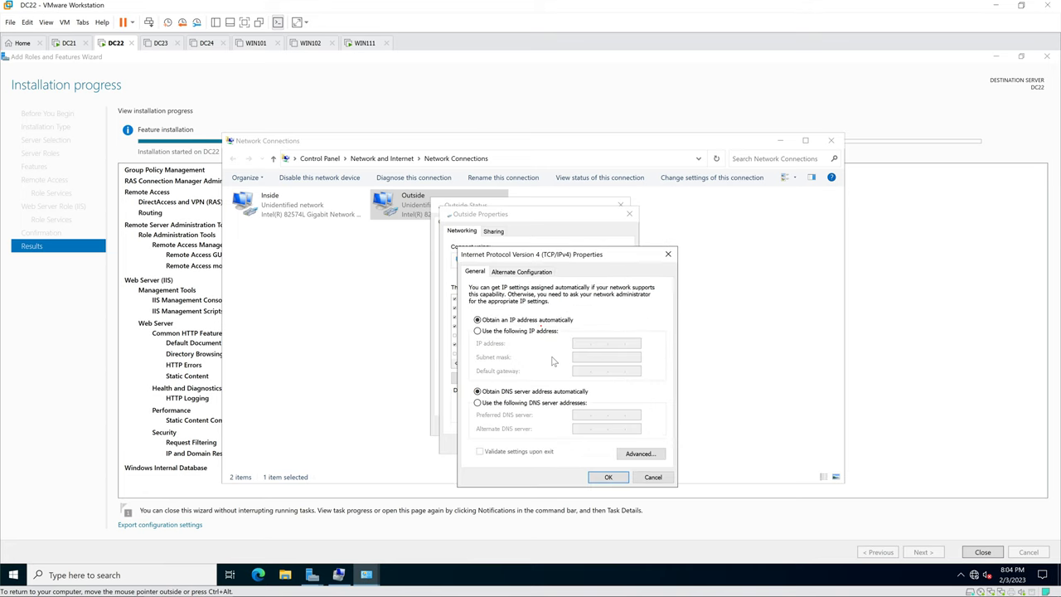
Step: Choose a manual IPv4 address for Outside, then close its dialogs and Network Connections
{"action": "left_click", "coordinate": [479, 331]}
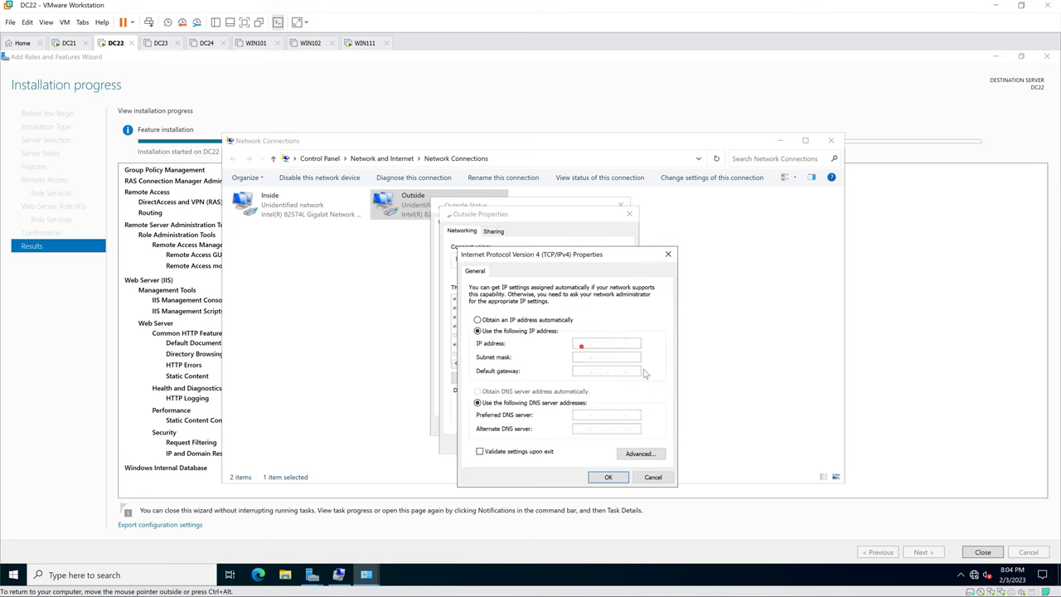
{"action": "type", "text": "10.0.2.22"}
{"action": "left_click", "coordinate": [609, 477]}
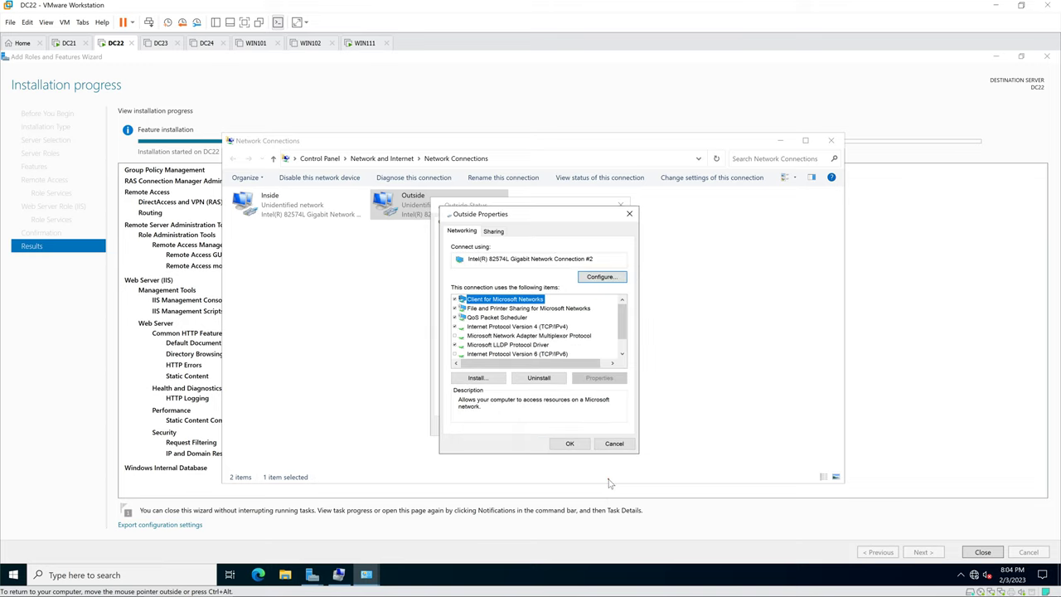
{"action": "left_click", "coordinate": [569, 444]}
{"action": "left_click", "coordinate": [604, 426]}
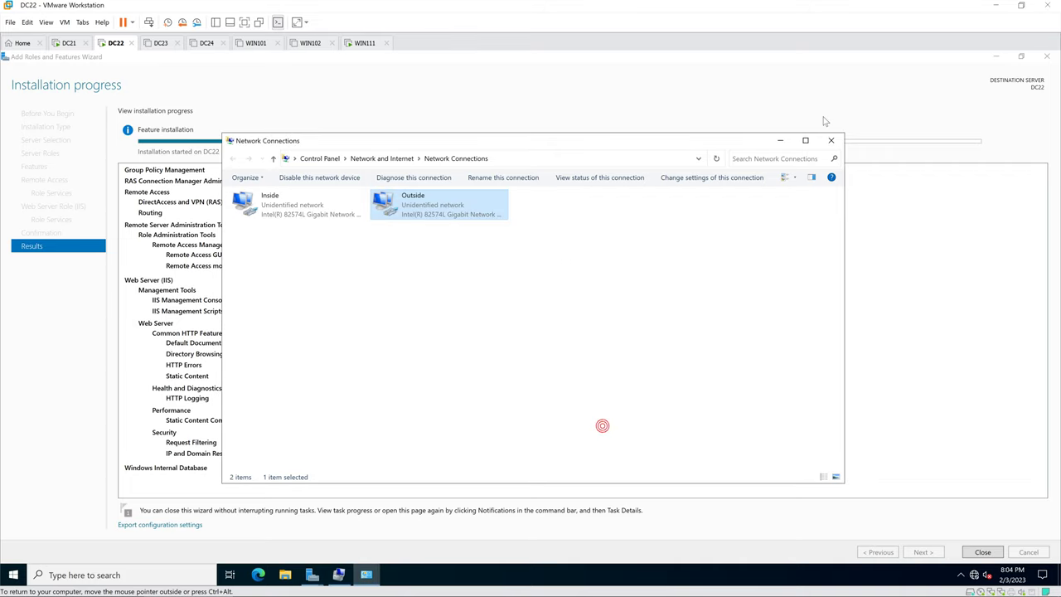
{"action": "left_click", "coordinate": [833, 141]}
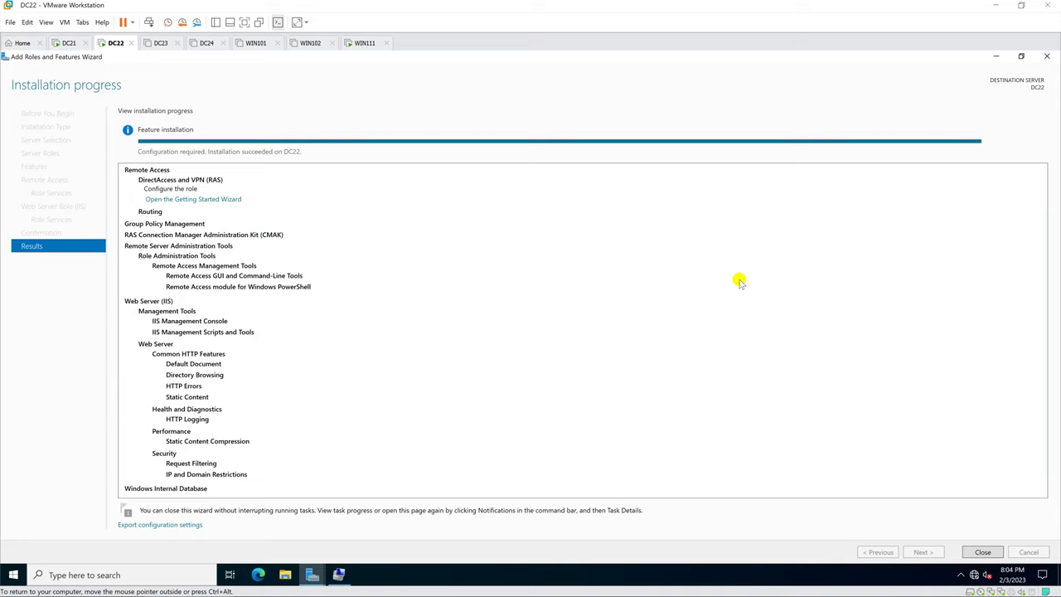
Step: Close the finished Add Roles wizard and open Server Manager's Tools menu
{"action": "left_click", "coordinate": [980, 550]}
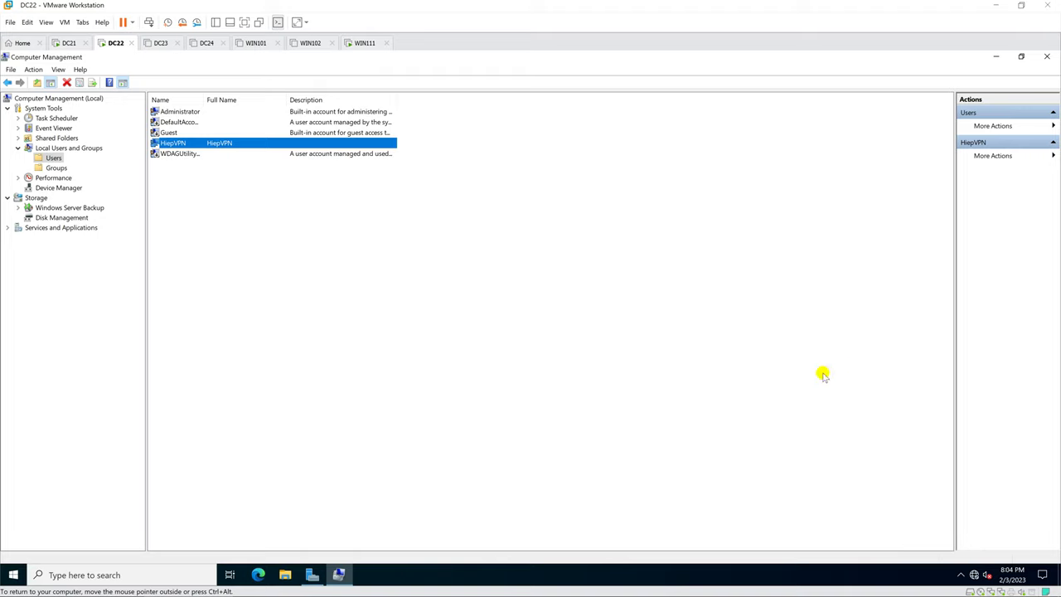
{"action": "left_click", "coordinate": [323, 574]}
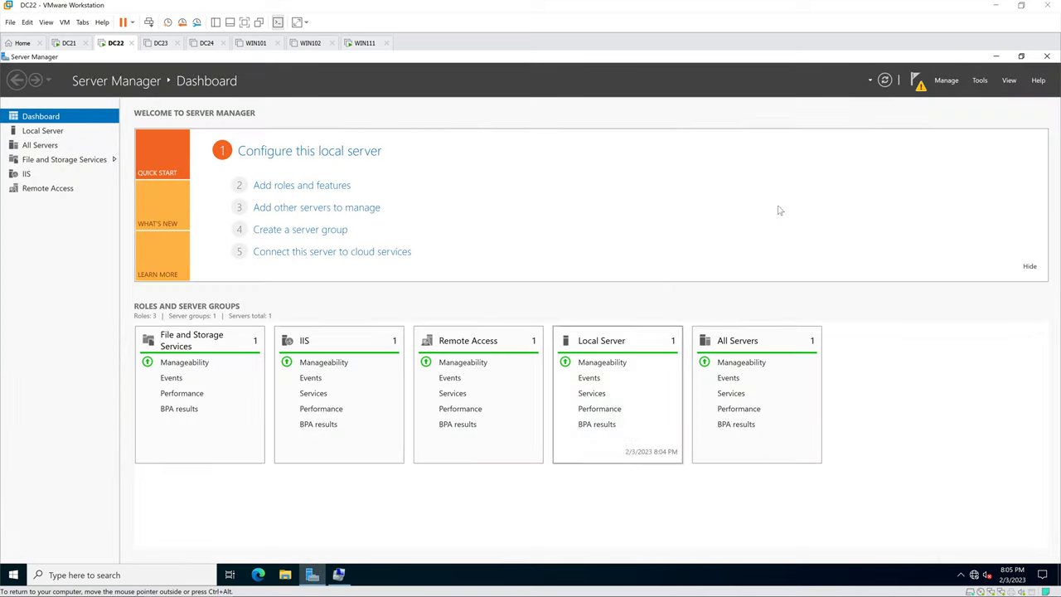
{"action": "left_click", "coordinate": [979, 82]}
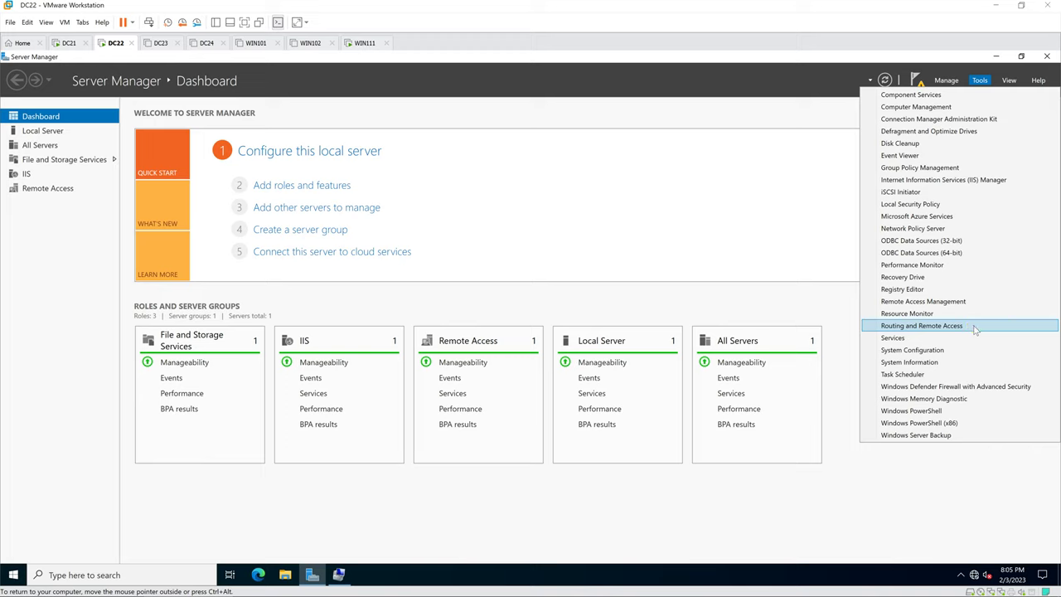
Step: Launch Routing and Remote Access maximized and start configuring DC22 (local)
{"action": "left_click", "coordinate": [975, 329]}
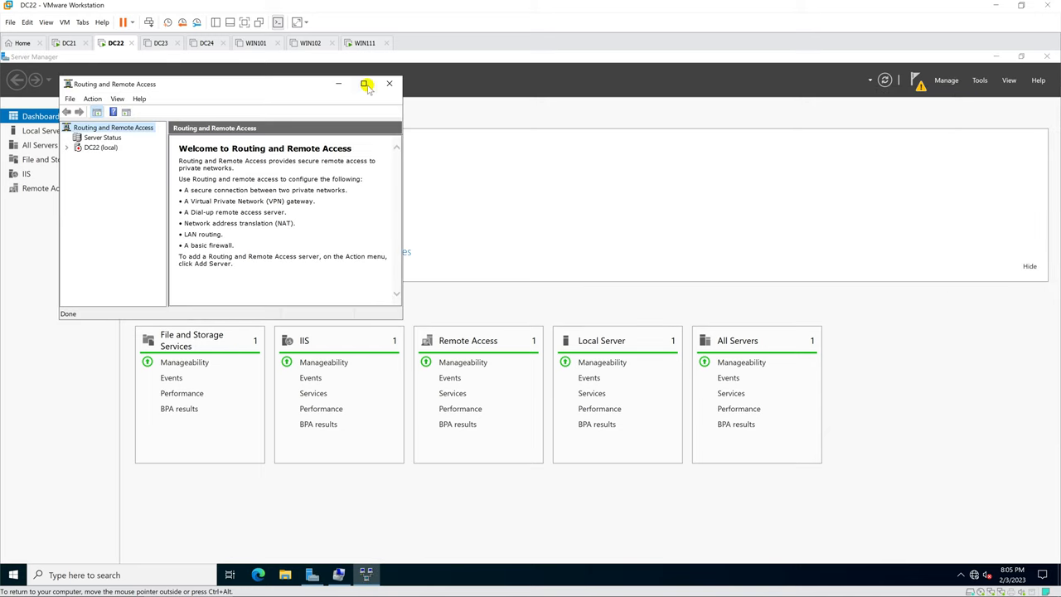
{"action": "left_click", "coordinate": [366, 85]}
{"action": "left_click_drag", "start_coordinate": [108, 199], "coordinate": [149, 201]}
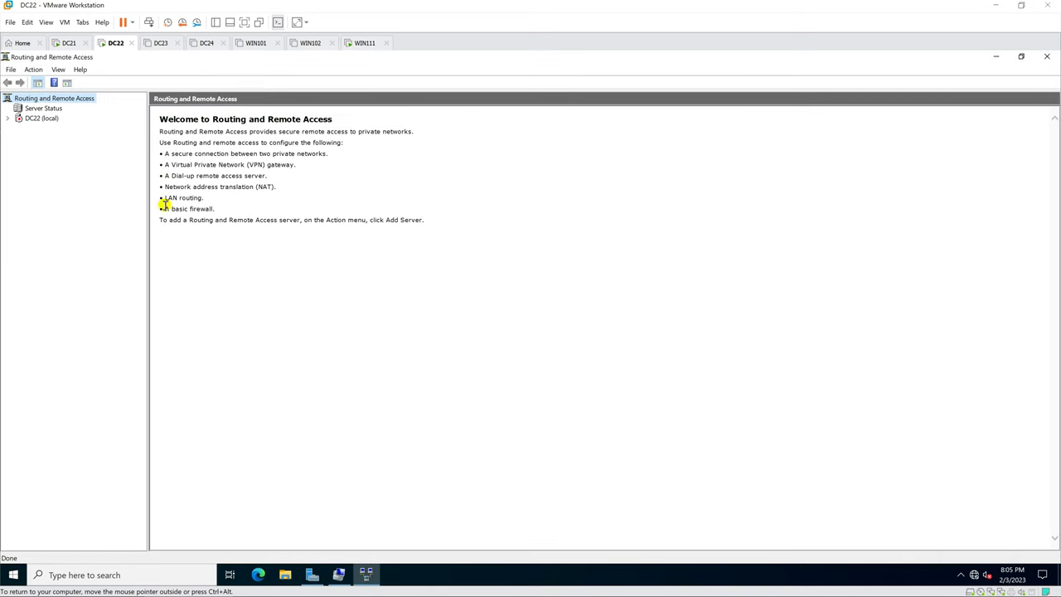
{"action": "left_click", "coordinate": [45, 121]}
{"action": "right_click", "coordinate": [45, 121]}
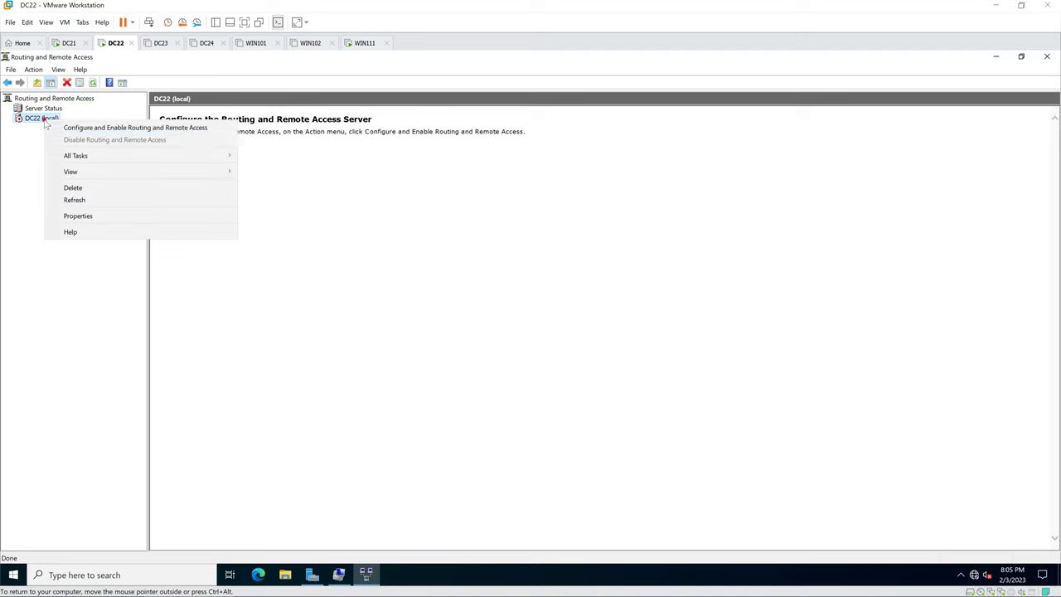
{"action": "left_click", "coordinate": [153, 129]}
Step: Step through the setup wizard's opening pages, cancel it, and reopen DC22's actions menu
{"action": "left_click", "coordinate": [593, 411]}
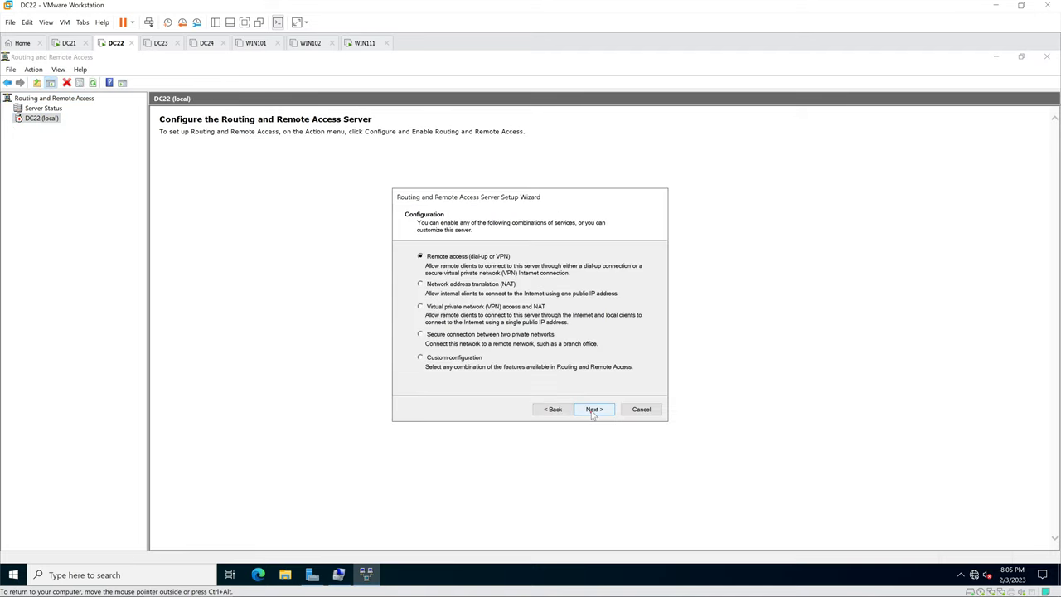
{"action": "left_click", "coordinate": [596, 410]}
{"action": "left_click", "coordinate": [599, 411]}
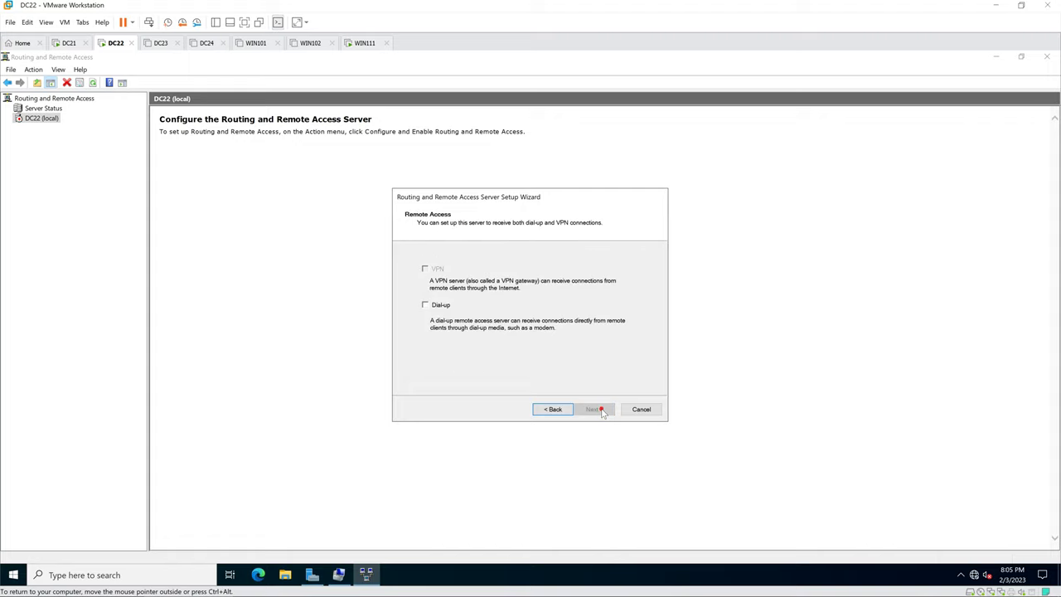
{"action": "left_click", "coordinate": [553, 409]}
{"action": "left_click", "coordinate": [595, 411]}
{"action": "left_click", "coordinate": [645, 412]}
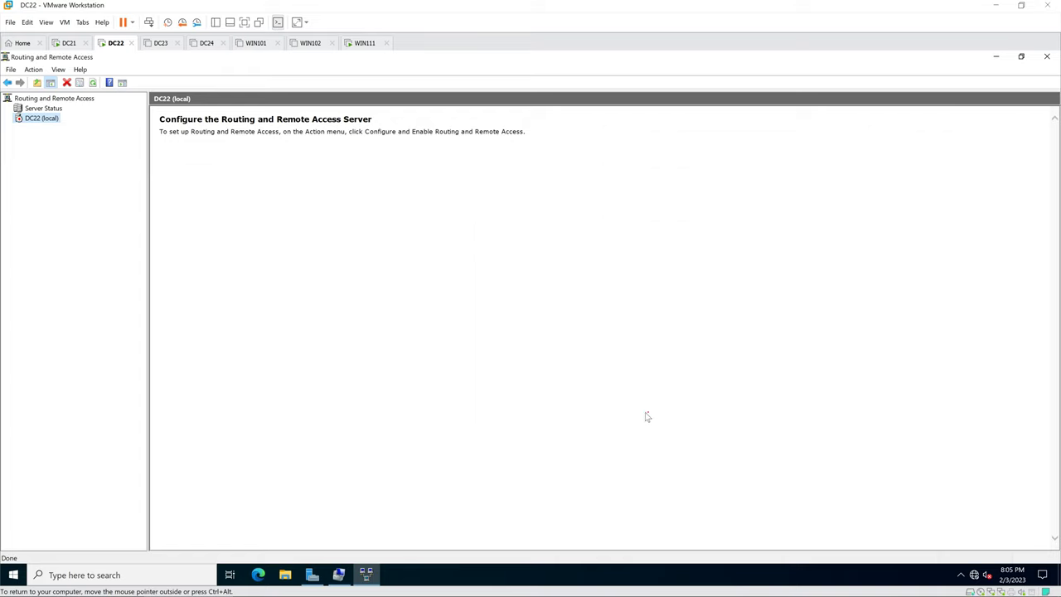
{"action": "right_click", "coordinate": [45, 119]}
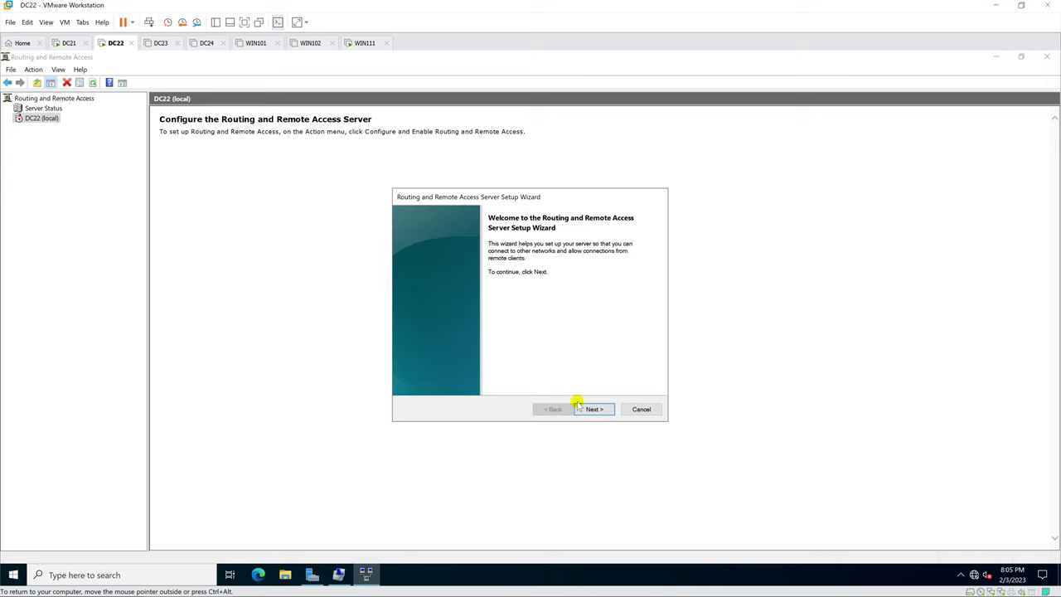
Step: Choose remote access with VPN, the Outside interface, and client addresses from a specified range
{"action": "left_click", "coordinate": [597, 411]}
{"action": "left_click", "coordinate": [597, 411]}
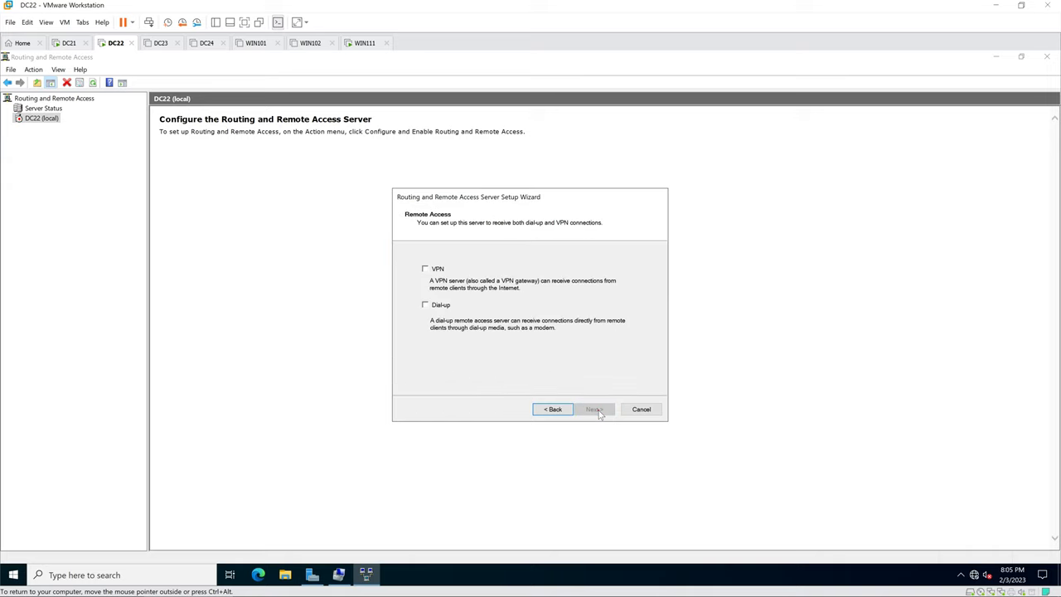
{"action": "left_click", "coordinate": [425, 269]}
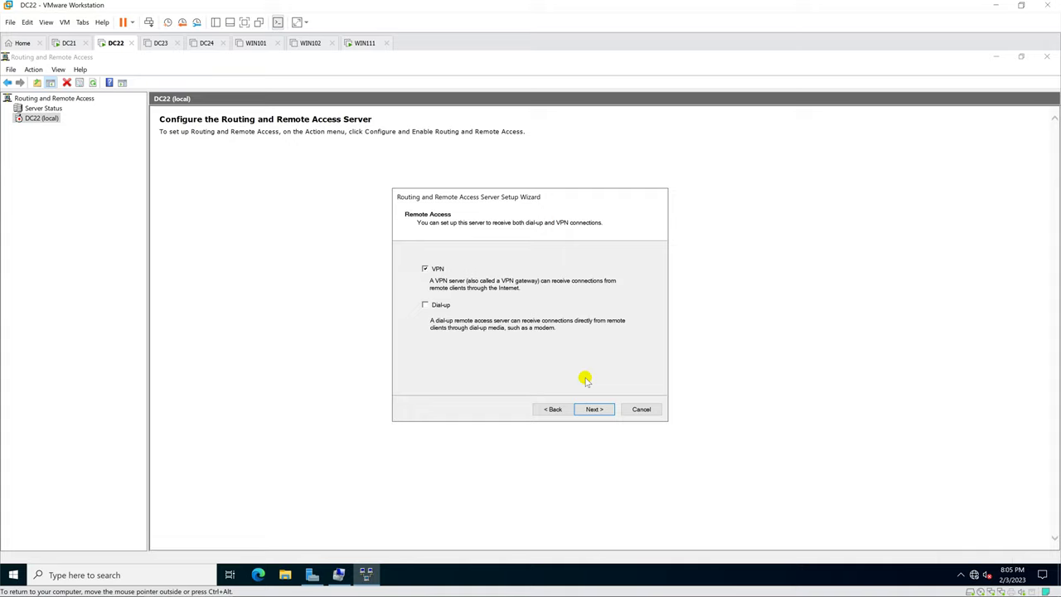
{"action": "left_click", "coordinate": [600, 409]}
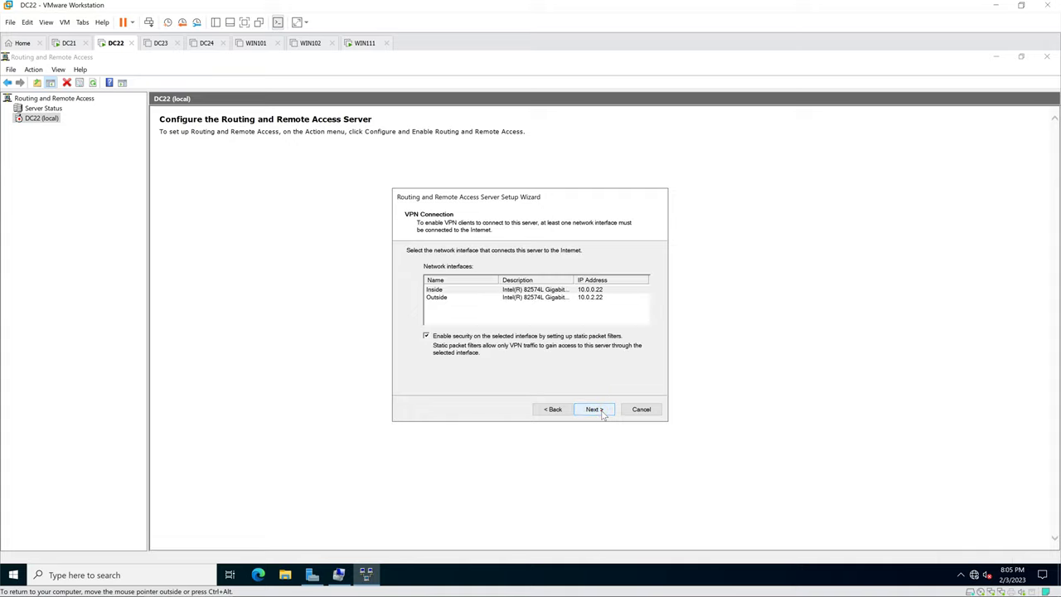
{"action": "left_click", "coordinate": [440, 297]}
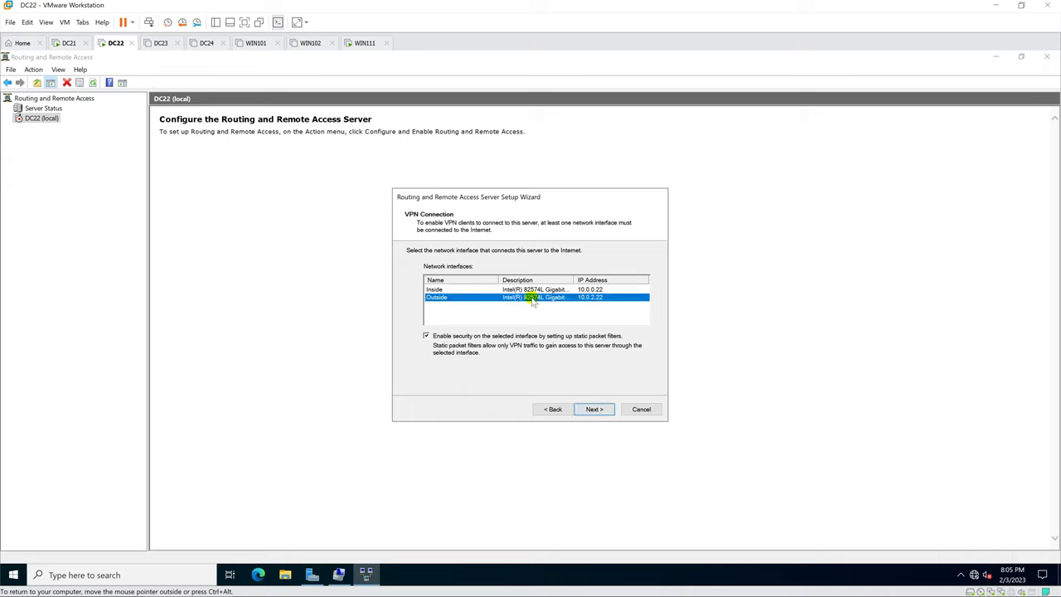
{"action": "left_click", "coordinate": [598, 411]}
{"action": "left_click", "coordinate": [420, 295]}
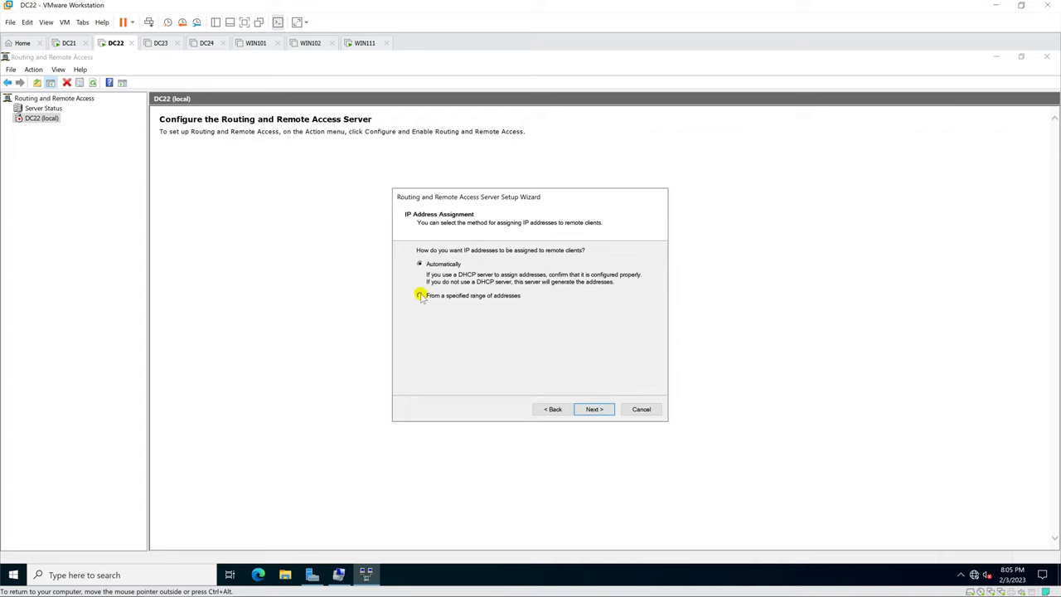
{"action": "left_click", "coordinate": [593, 410]}
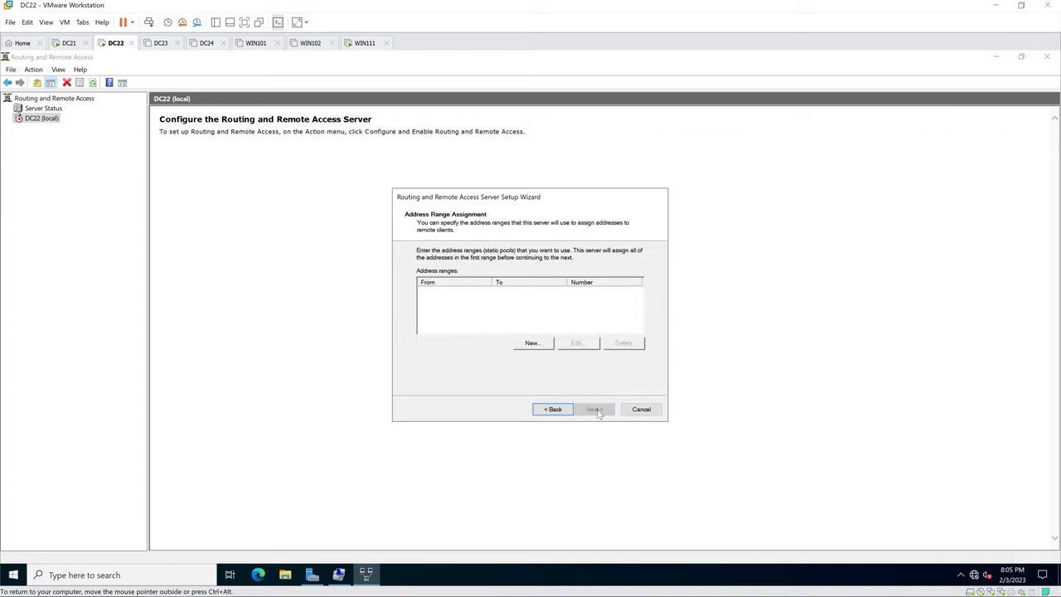
Step: Add the client range 10.0.0.100–10.0.0.120 and keep Routing and Remote Access authentication, no RADIUS
{"action": "left_click", "coordinate": [537, 347]}
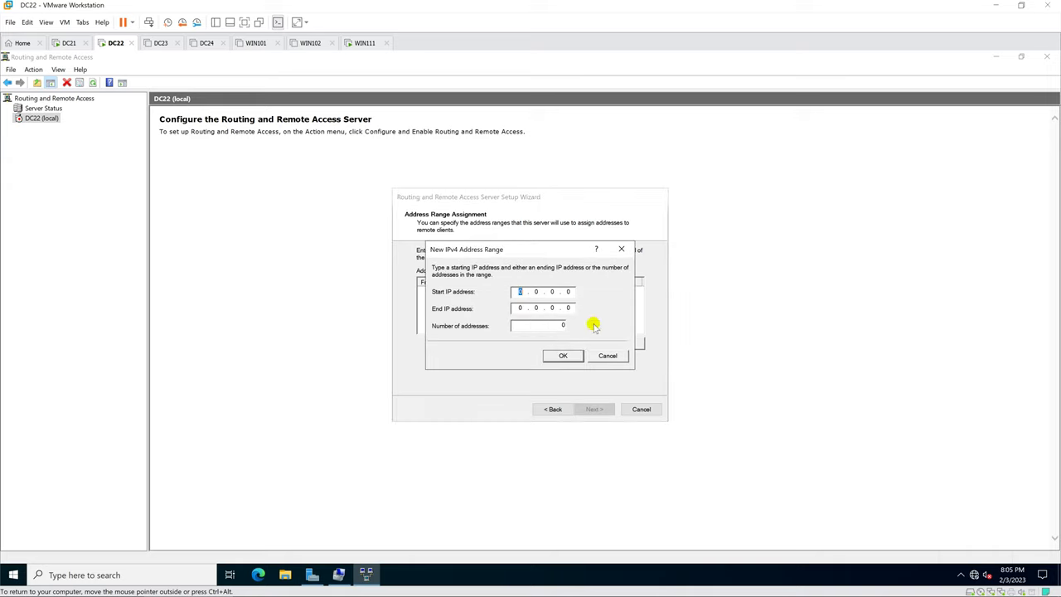
{"action": "type", "text": "10.0."}
{"action": "type", "text": "0.100"}
{"action": "type", "text": "10."}
{"action": "type", "text": "120"}
{"action": "left_click", "coordinate": [562, 355]}
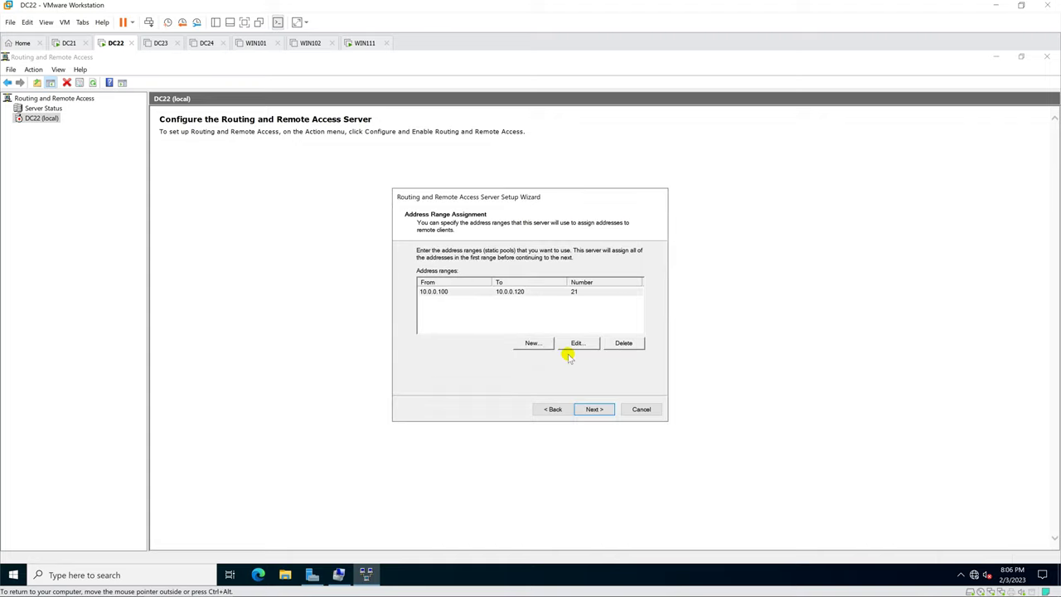
{"action": "left_click", "coordinate": [609, 411]}
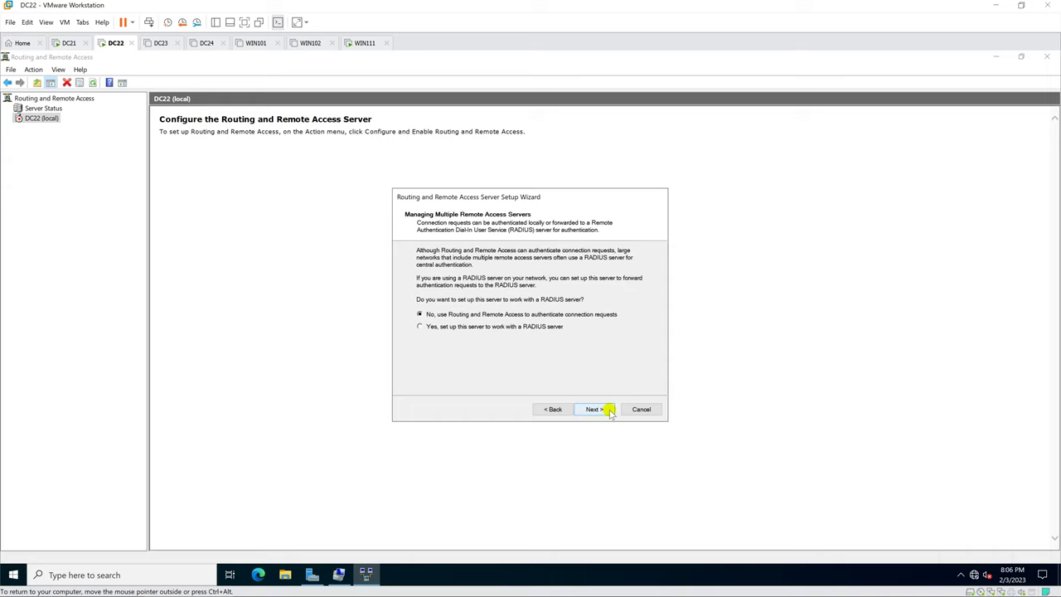
{"action": "left_click", "coordinate": [611, 411]}
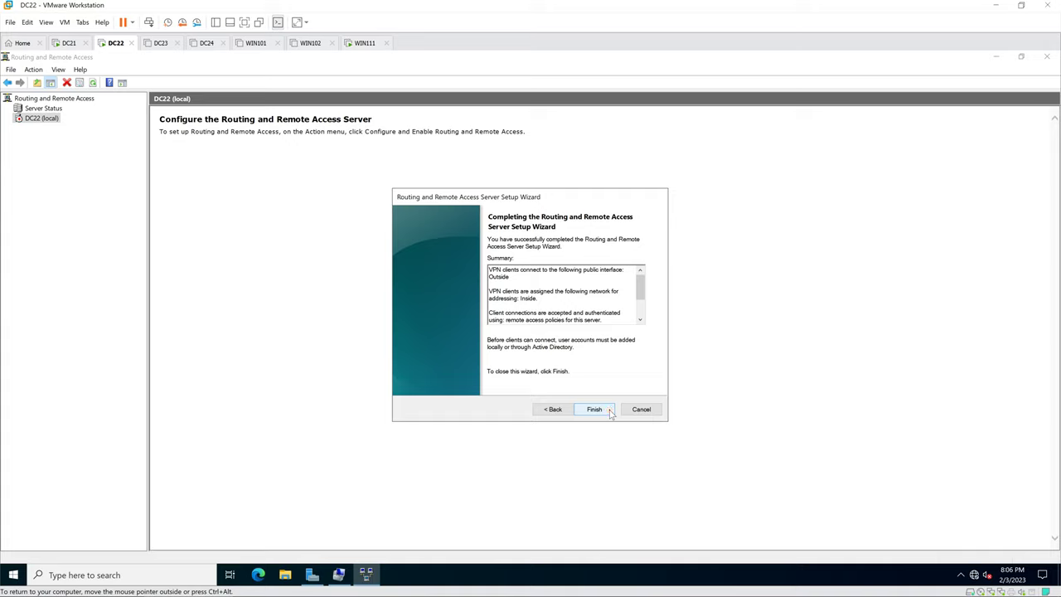
Step: Finish the RRAS wizard and acknowledge the DHCP Relay Agent message
{"action": "left_click", "coordinate": [610, 410]}
{"action": "left_click", "coordinate": [511, 336]}
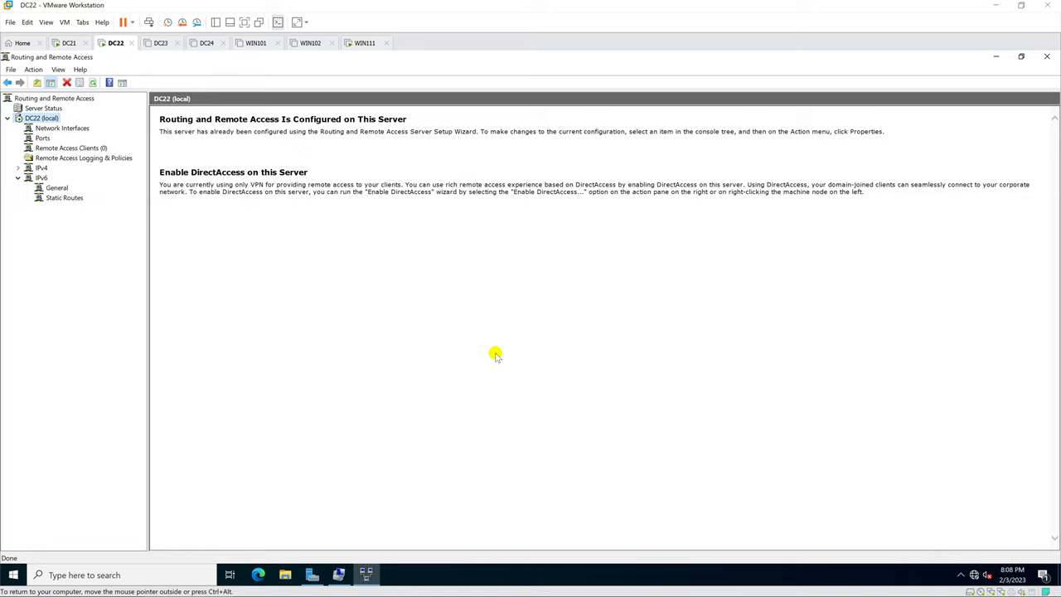
Step: Switch to the WIN111 VM and sign in with the account password
{"action": "left_click", "coordinate": [366, 43]}
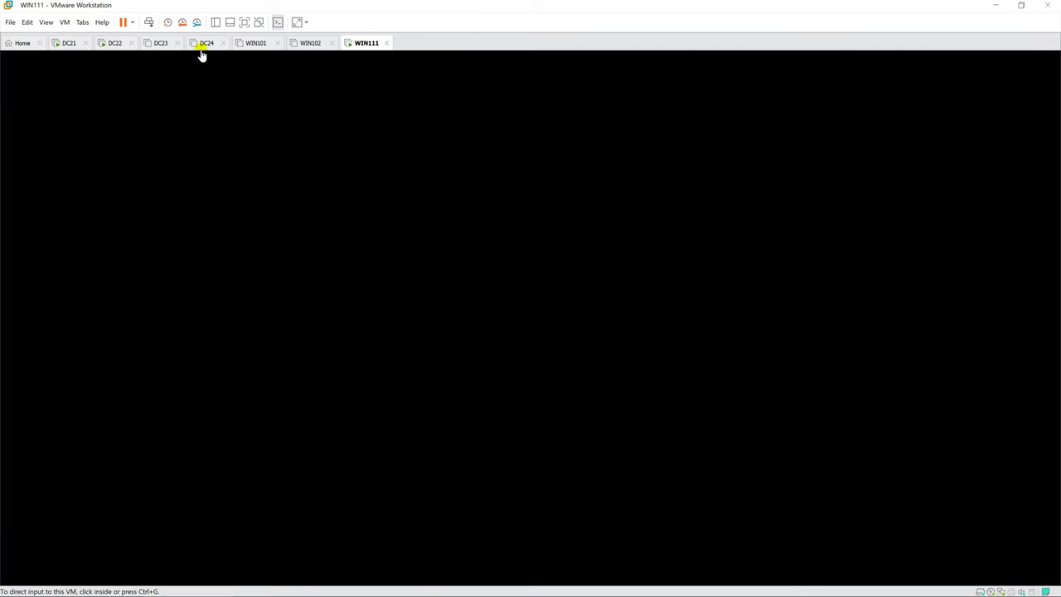
{"action": "left_click", "coordinate": [115, 46]}
{"action": "left_click", "coordinate": [115, 50]}
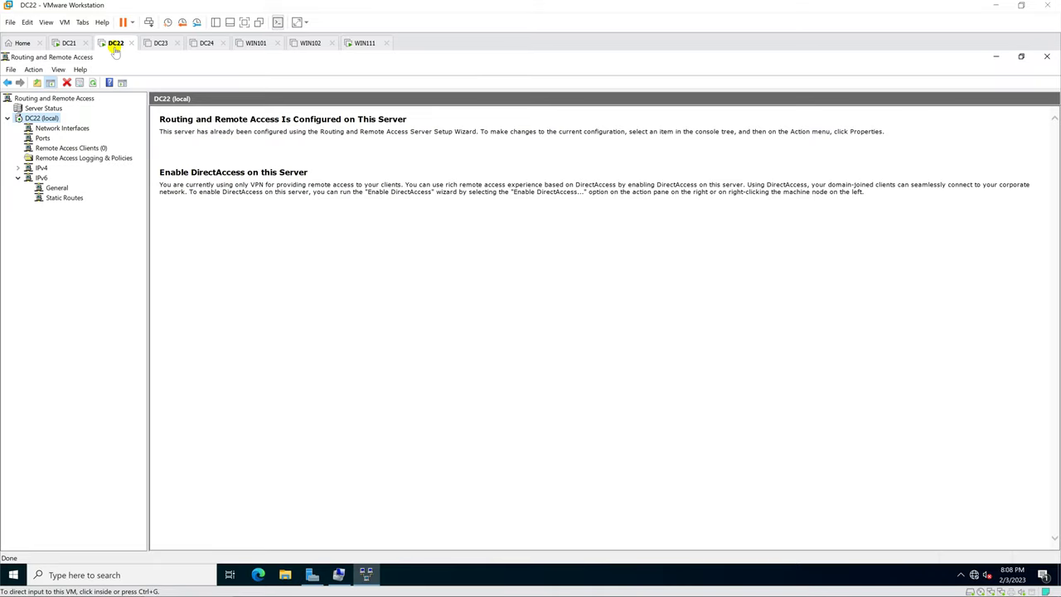
{"action": "left_click", "coordinate": [365, 43]}
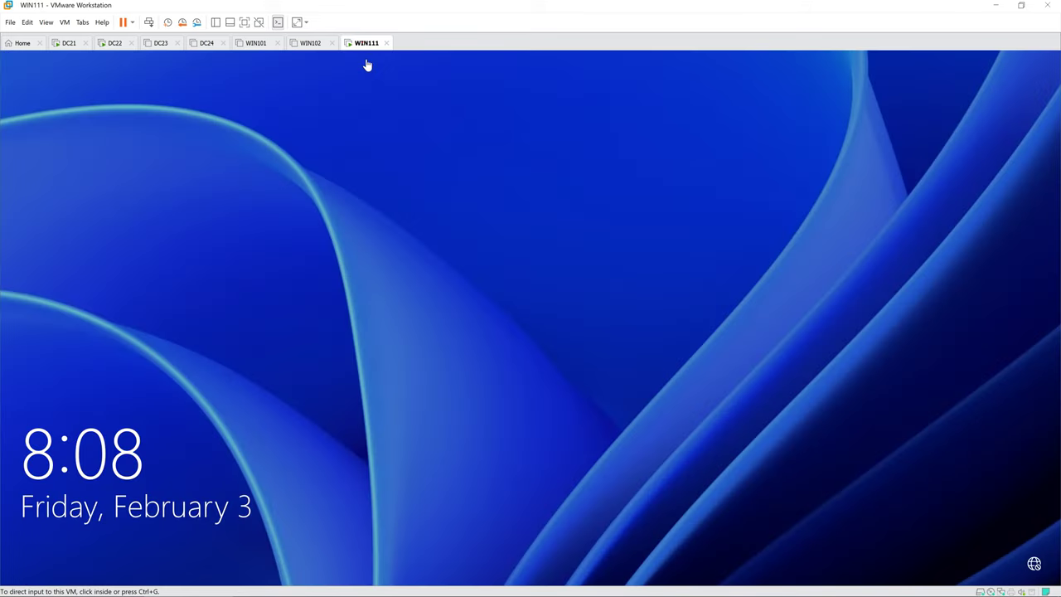
{"action": "left_click", "coordinate": [448, 381]}
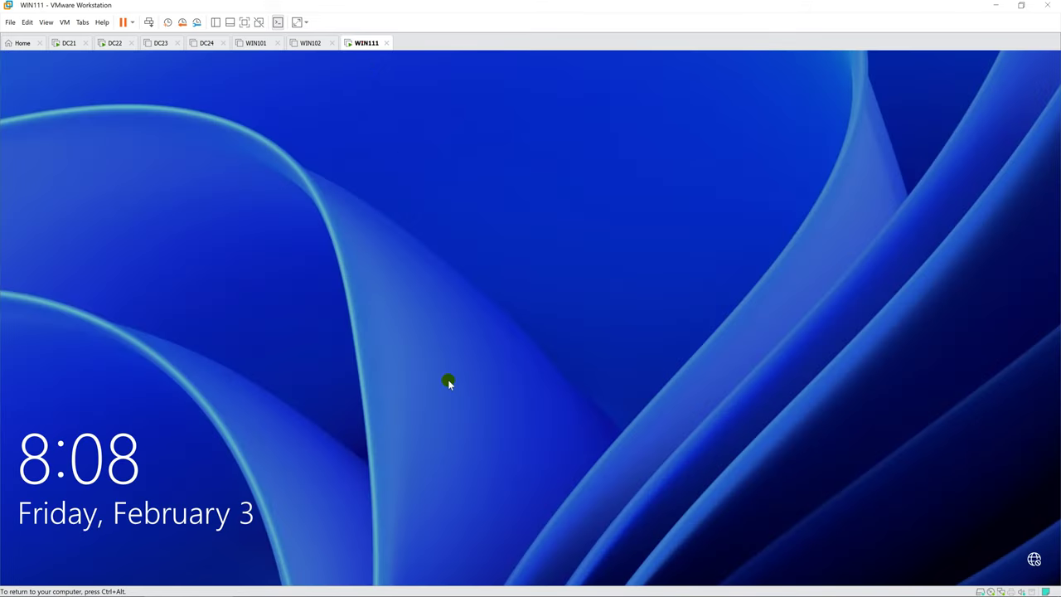
{"action": "type", "text": "•••"}
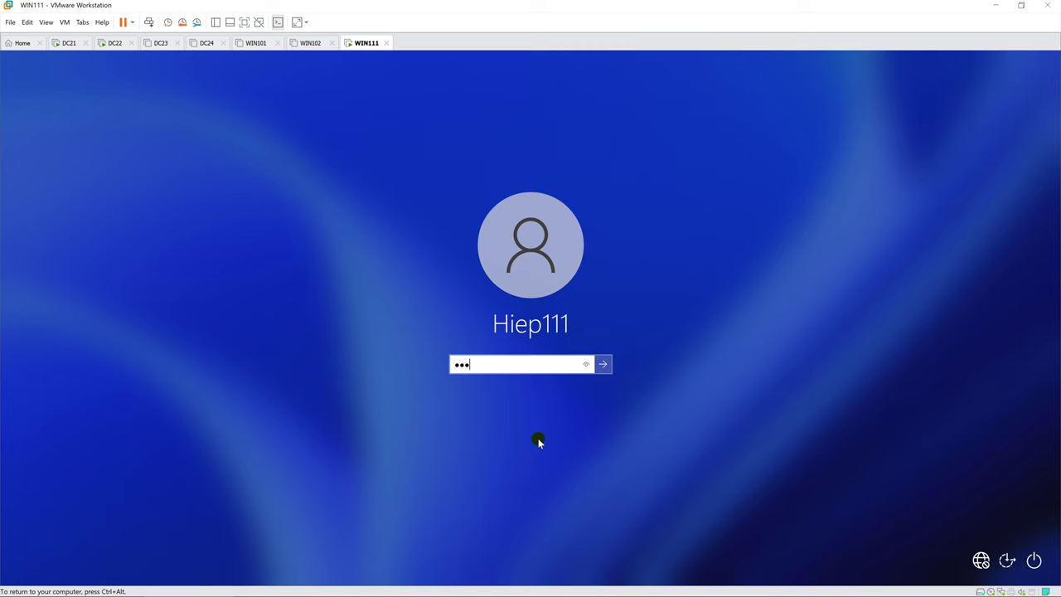
{"action": "key", "text": "Return"}
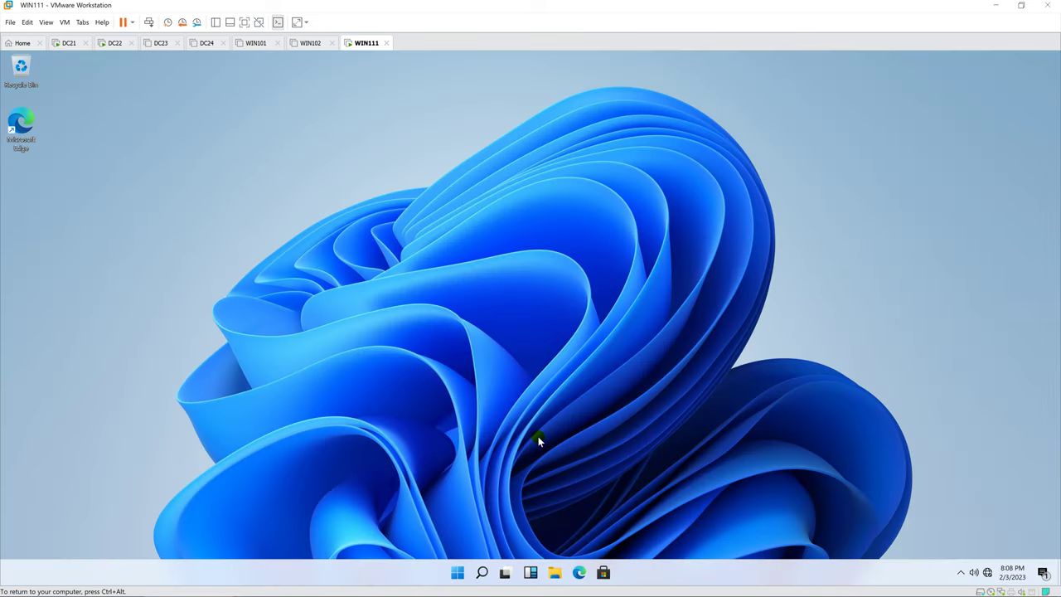
Step: Open the Windows Firewall console (wf.msc), then close it
{"action": "key", "text": "super"}
{"action": "type", "text": "wf.msc"}
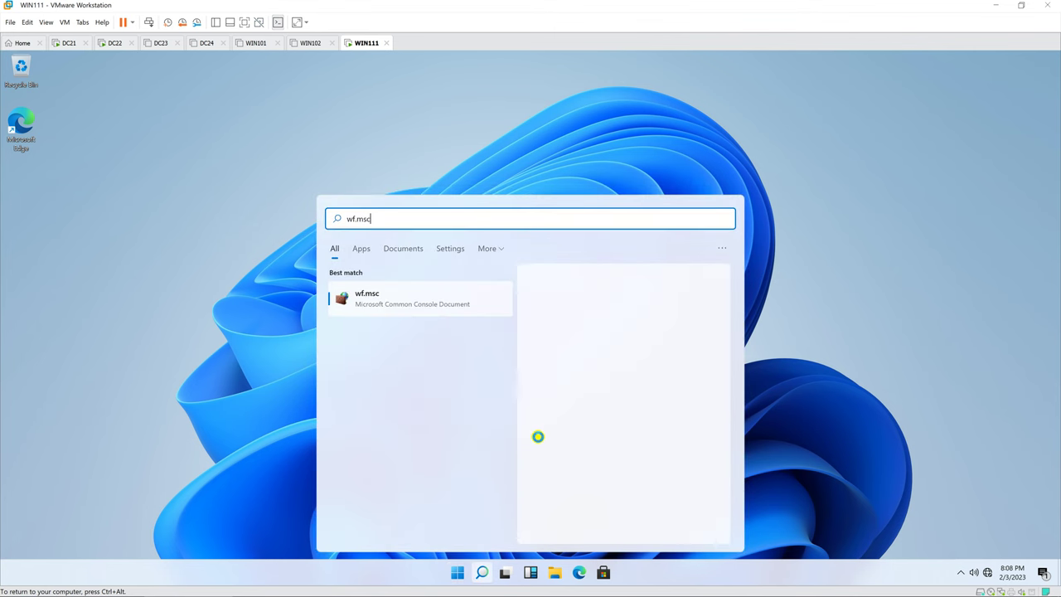
{"action": "key", "text": "Return"}
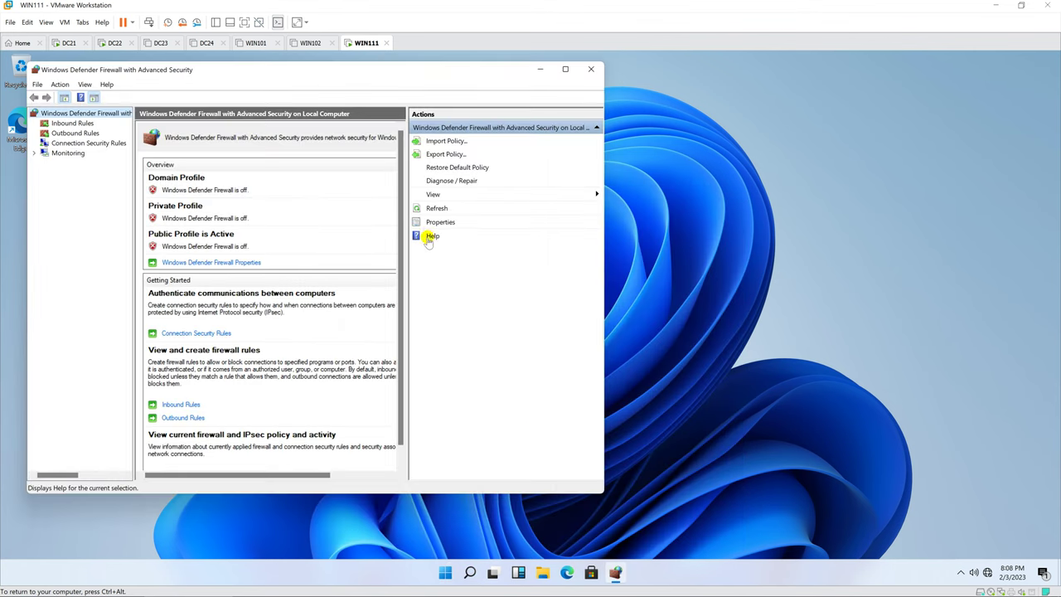
{"action": "left_click", "coordinate": [591, 69]}
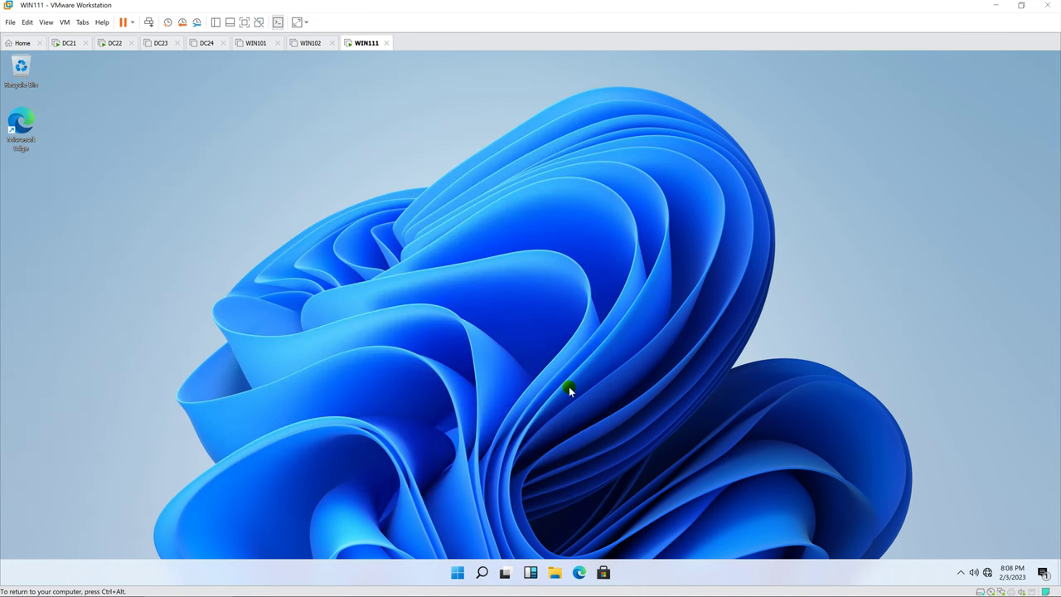
Step: Set Ethernet0's IPv4 default gateway to 10.0.2.22 via ncpa.cpl and close all windows
{"action": "key", "text": "super"}
{"action": "type", "text": "ncpa.cpl"}
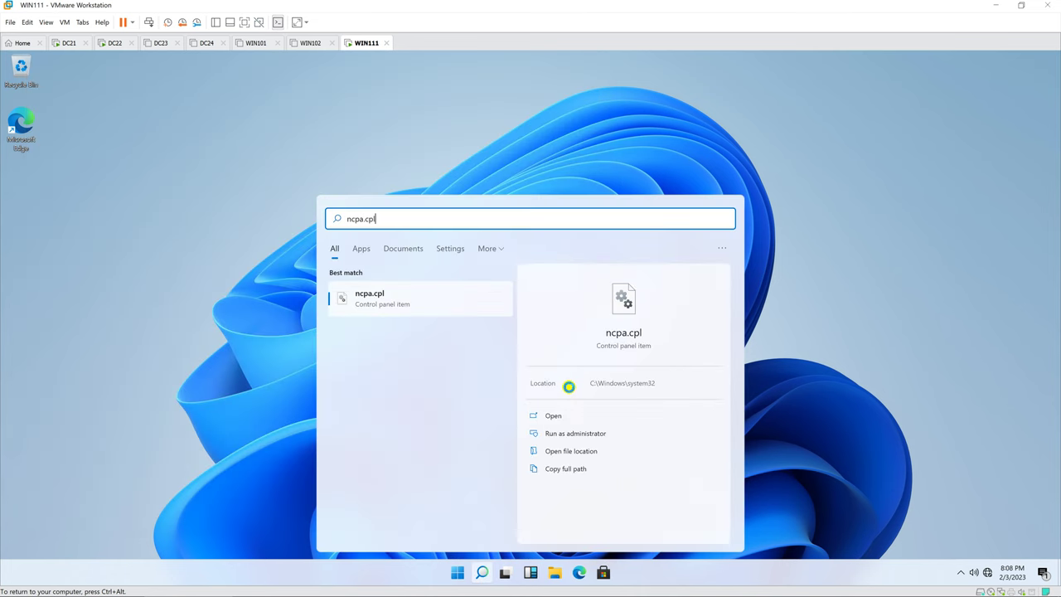
{"action": "key", "text": "Return"}
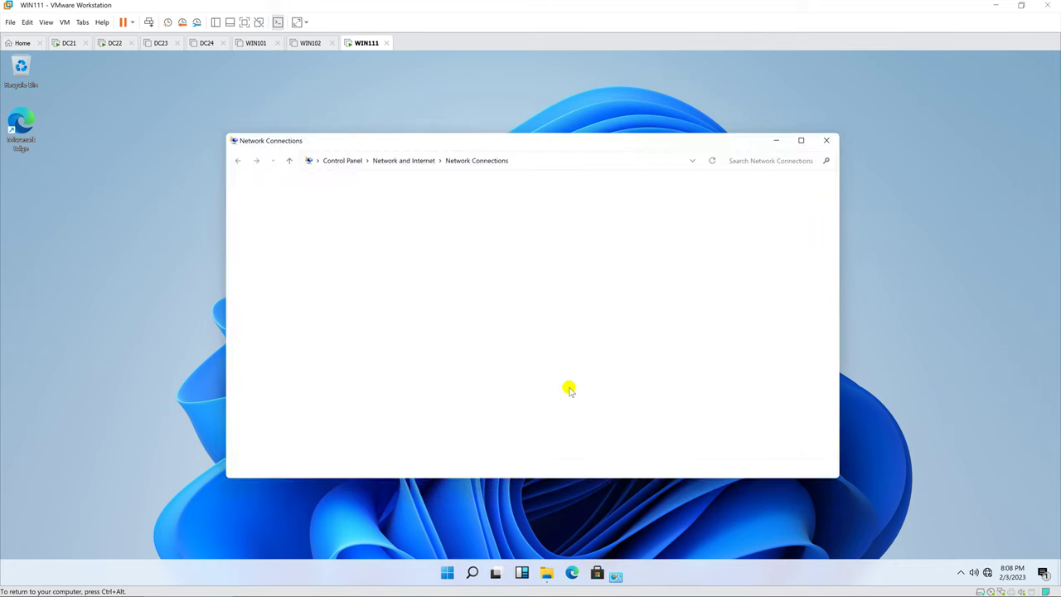
{"action": "double_click", "coordinate": [301, 210]}
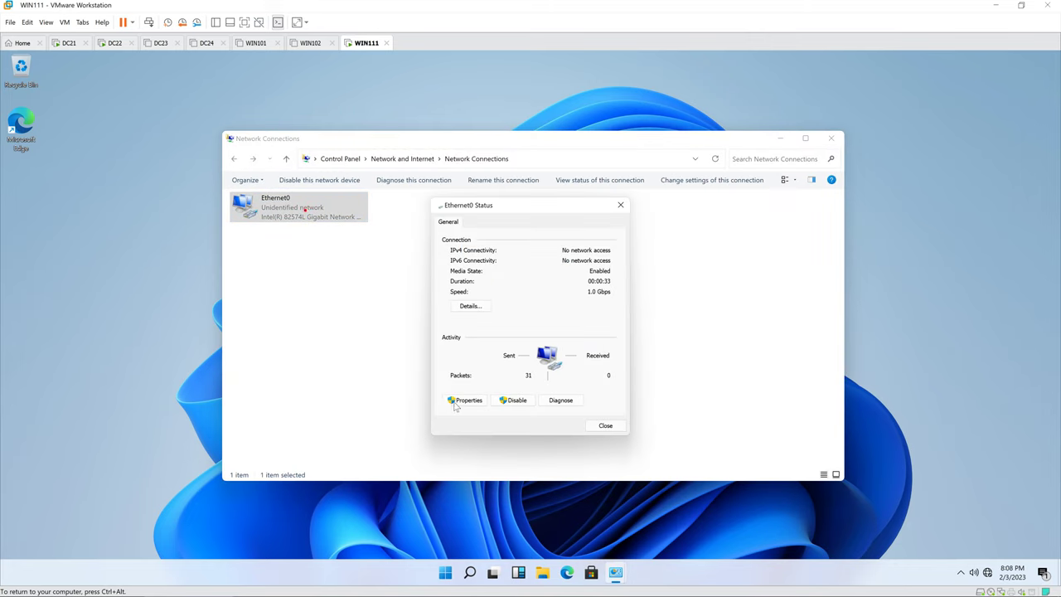
{"action": "left_click", "coordinate": [466, 400]}
{"action": "double_click", "coordinate": [523, 331]}
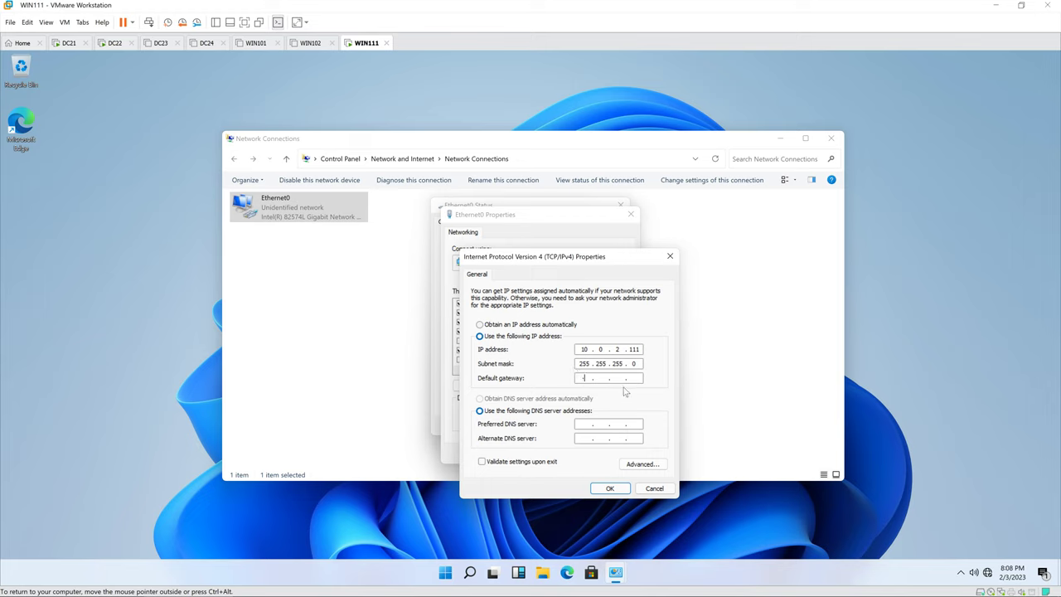
{"action": "left_click", "coordinate": [583, 378]}
{"action": "type", "text": "10 . 0 . 2 . 22"}
{"action": "left_click", "coordinate": [609, 488]}
{"action": "left_click", "coordinate": [585, 454]}
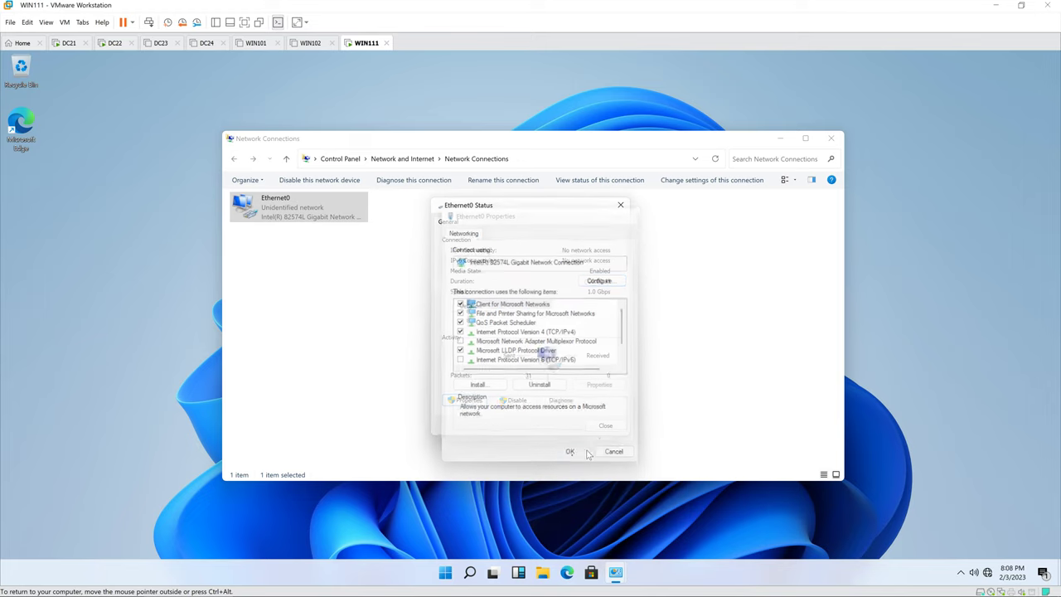
{"action": "left_click", "coordinate": [608, 427]}
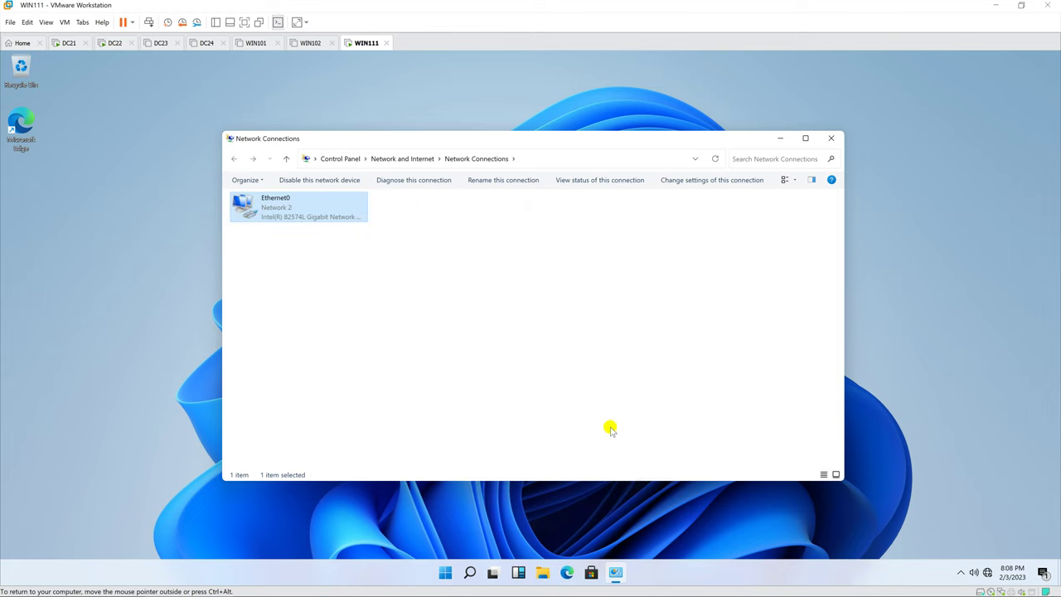
{"action": "left_click", "coordinate": [832, 138]}
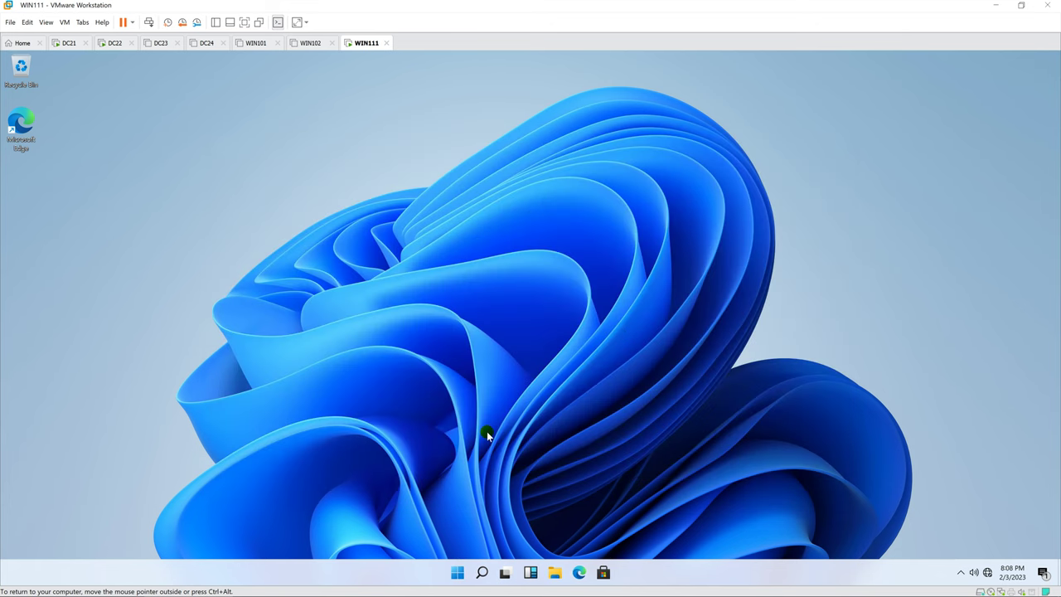
Step: Create a new workplace VPN connection to 10.0.2.22 from the Network and Sharing Center
{"action": "right_click", "coordinate": [987, 573]}
{"action": "left_click", "coordinate": [909, 528]}
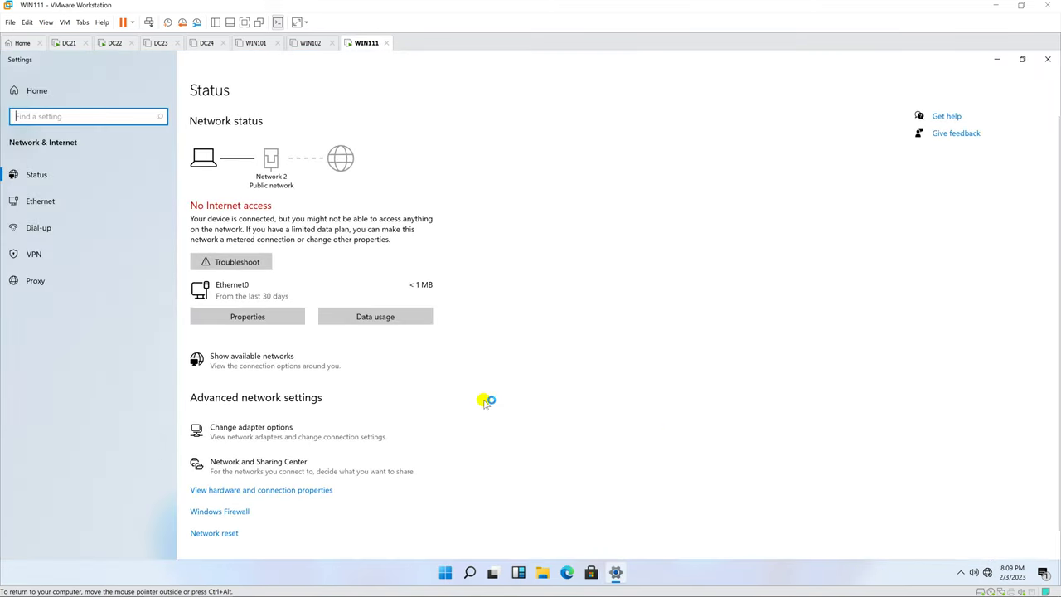
{"action": "left_click", "coordinate": [76, 203]}
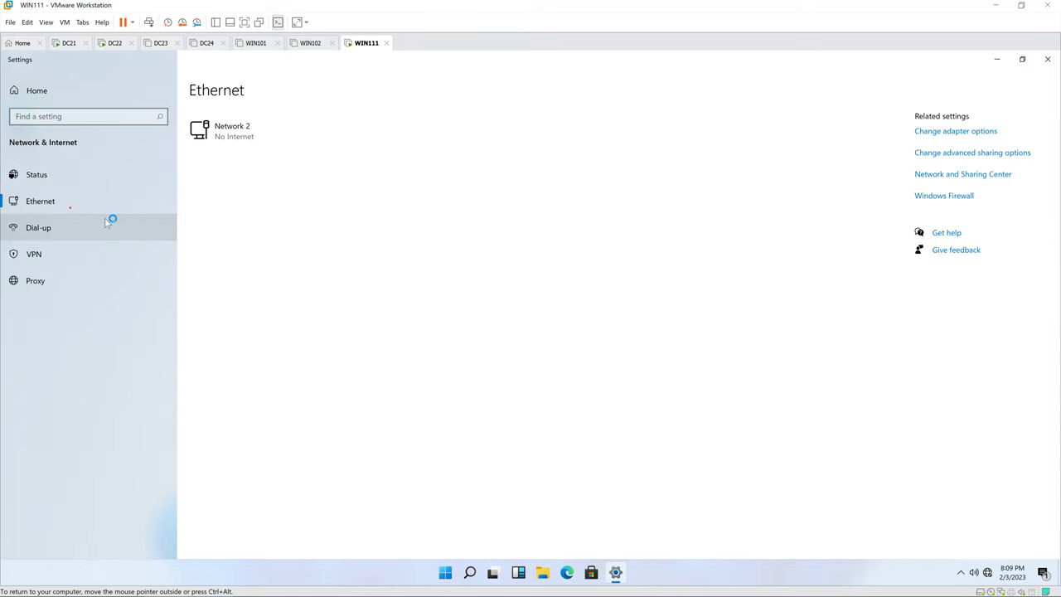
{"action": "left_click", "coordinate": [952, 175]}
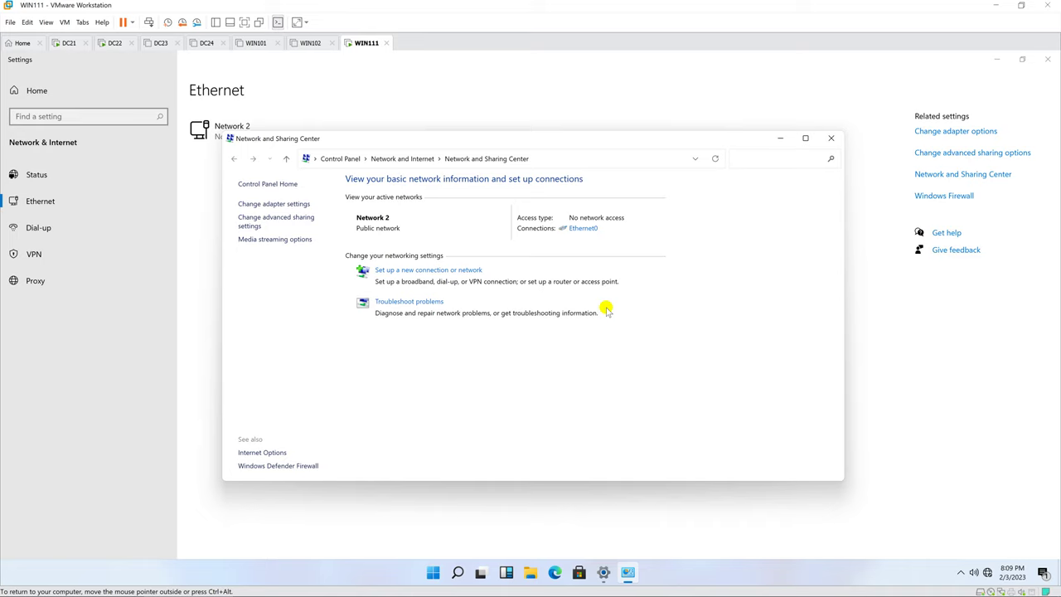
{"action": "left_click", "coordinate": [410, 270]}
{"action": "left_click", "coordinate": [463, 319]}
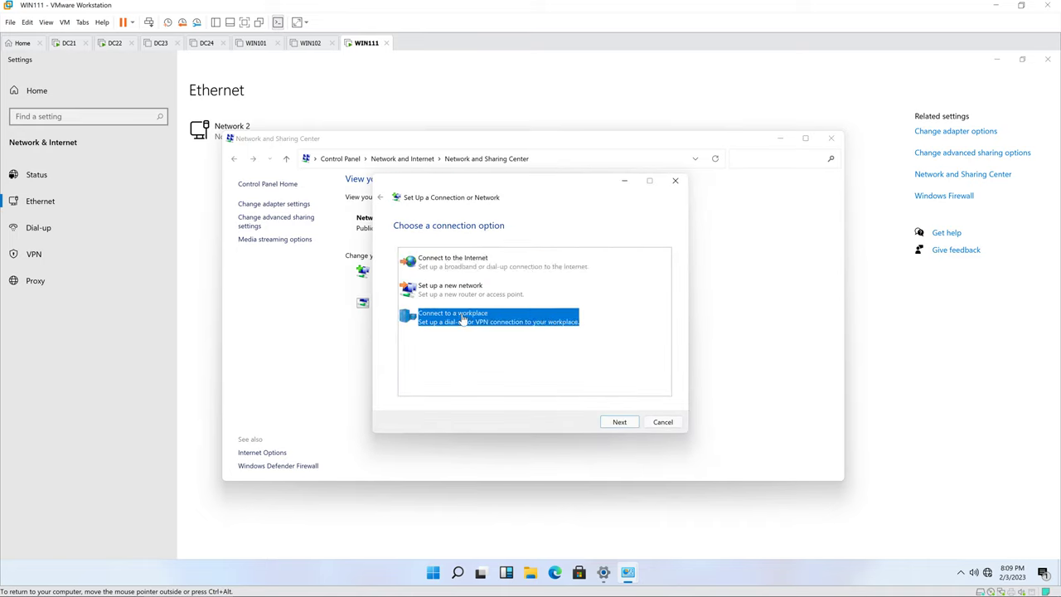
{"action": "left_click", "coordinate": [618, 423]}
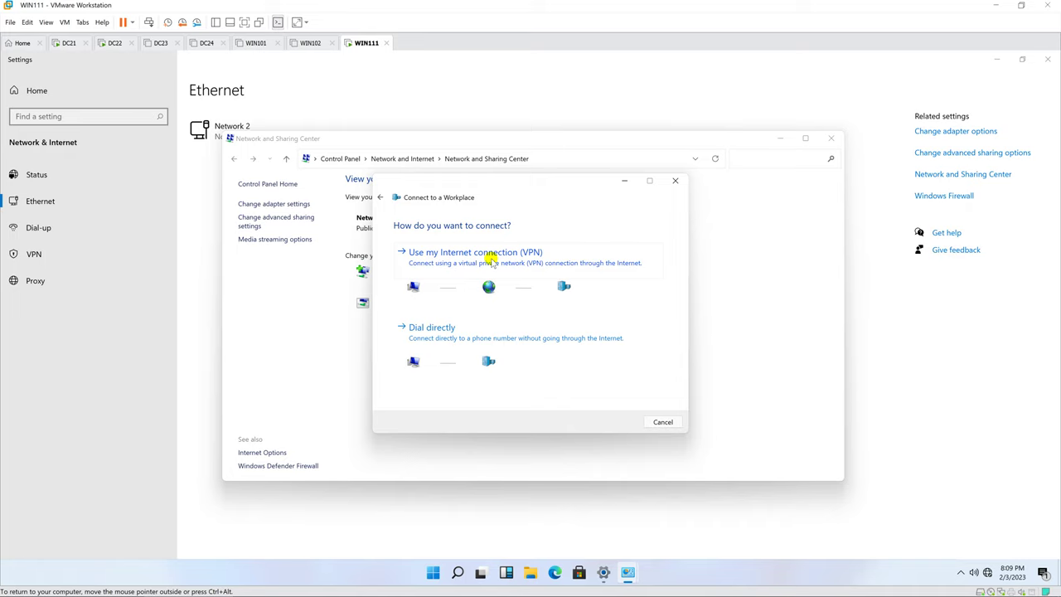
{"action": "left_click", "coordinate": [491, 259]}
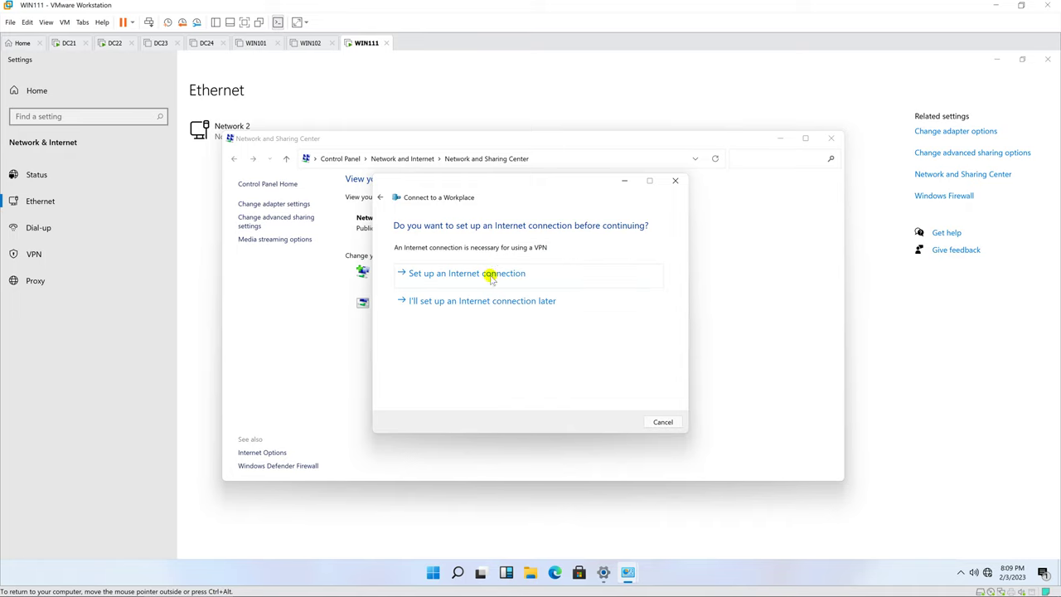
{"action": "left_click", "coordinate": [479, 304]}
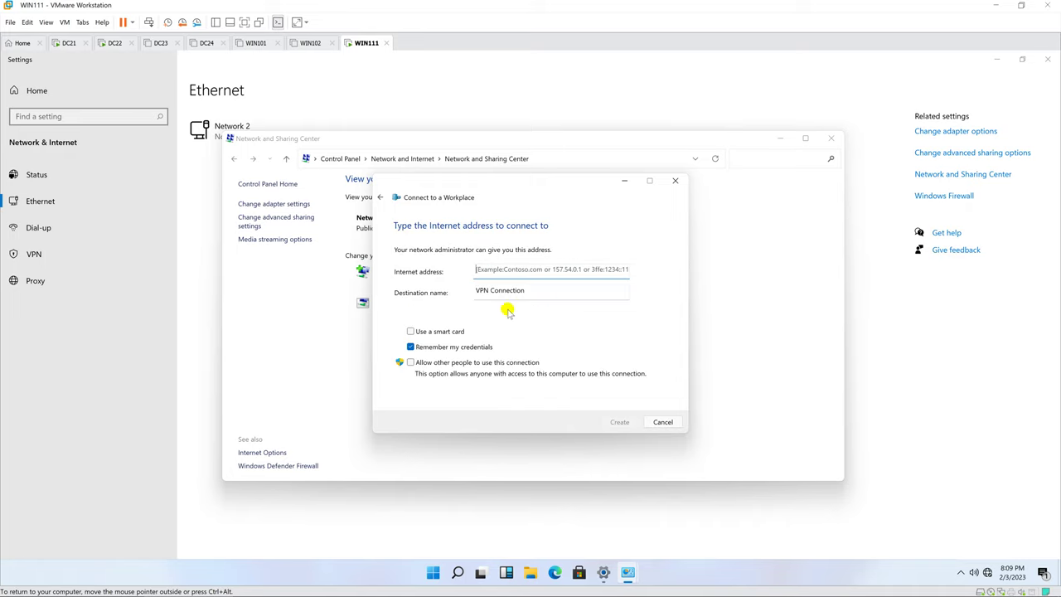
{"action": "type", "text": "10.0.2.22"}
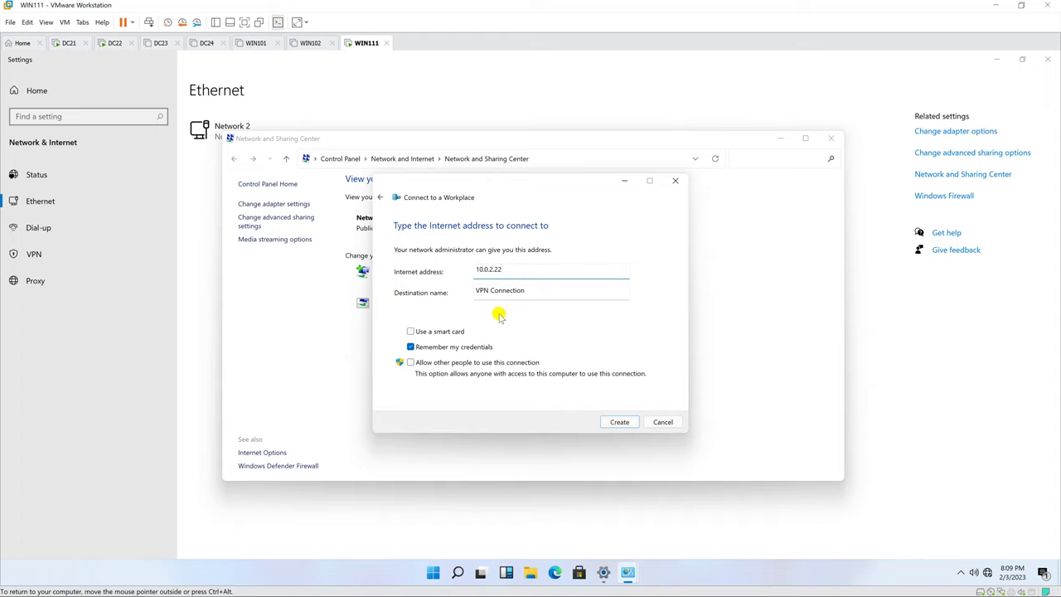
{"action": "left_click", "coordinate": [618, 422]}
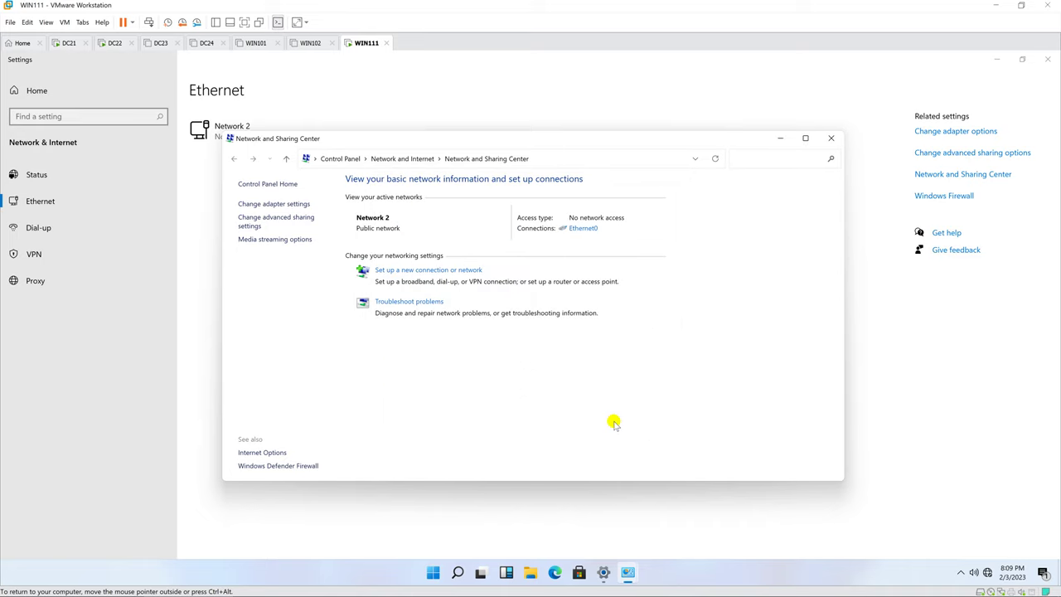
Step: Set the VPN Connection's security type to Point to Point Tunneling Protocol (PPTP)
{"action": "left_click", "coordinate": [287, 205]}
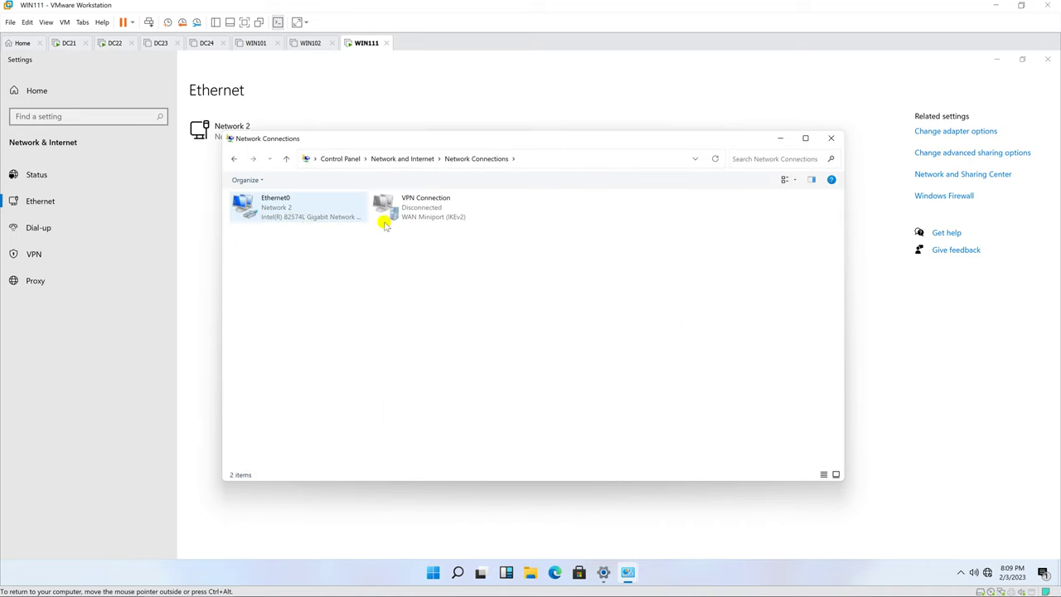
{"action": "left_click", "coordinate": [443, 218]}
{"action": "right_click", "coordinate": [448, 215]}
{"action": "left_click", "coordinate": [482, 324]}
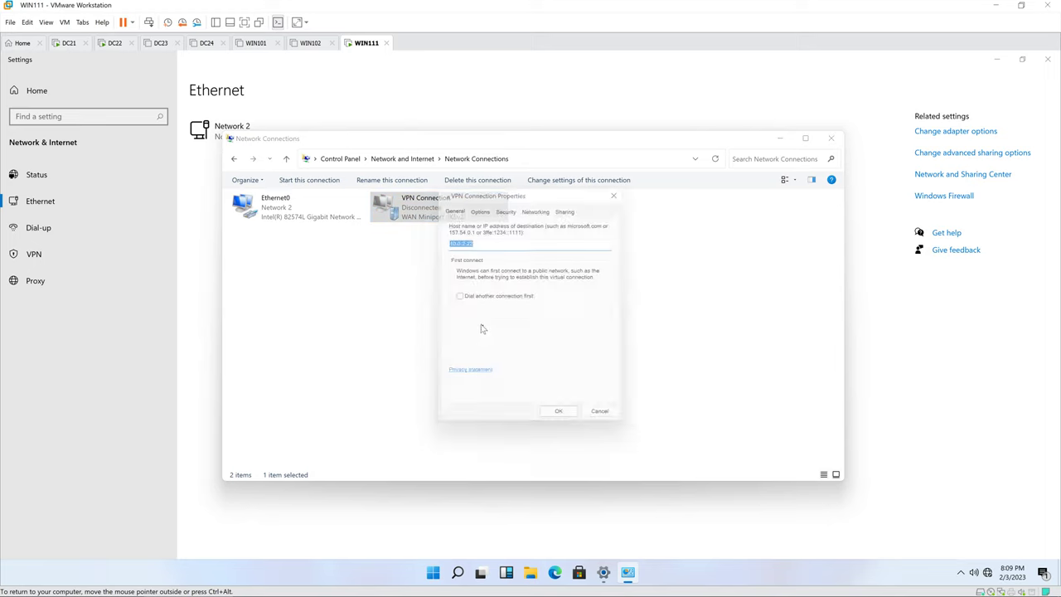
{"action": "left_click", "coordinate": [486, 205]}
{"action": "left_click", "coordinate": [510, 207]}
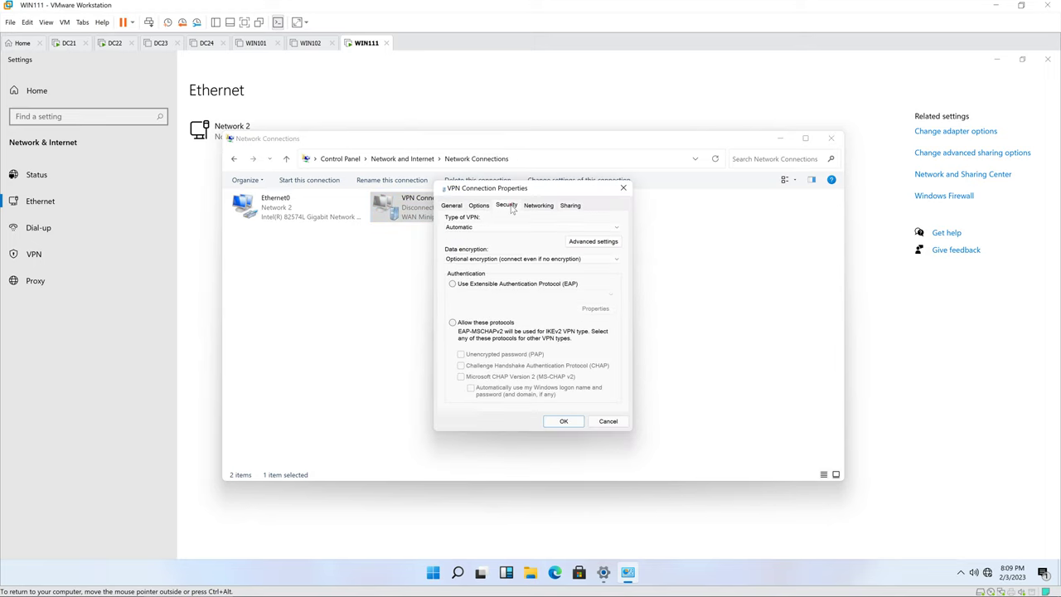
{"action": "left_click", "coordinate": [485, 208]}
{"action": "left_click", "coordinate": [506, 206]}
{"action": "left_click", "coordinate": [592, 230]}
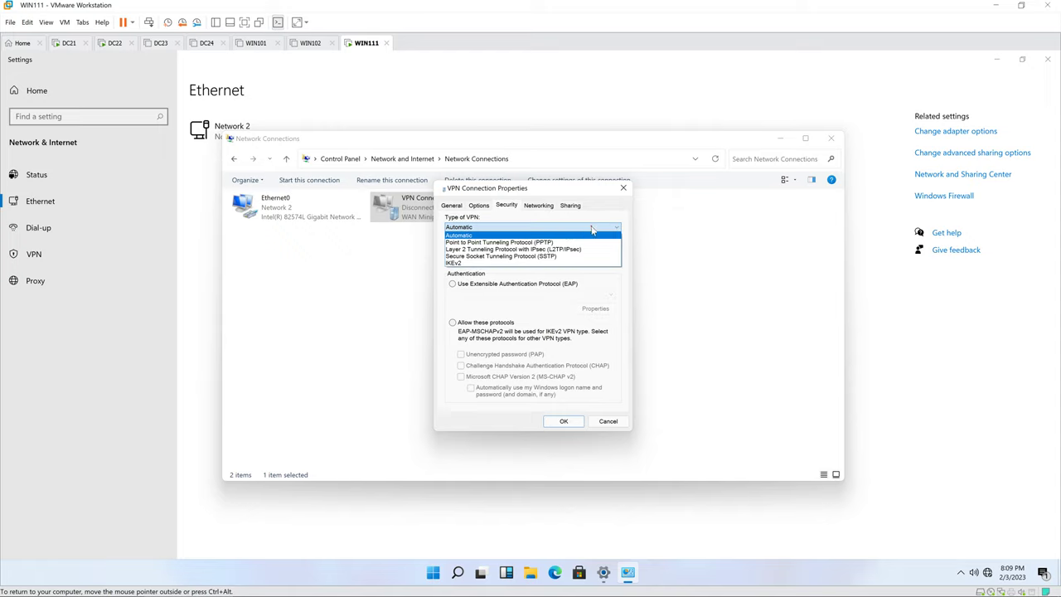
{"action": "left_click", "coordinate": [552, 242]}
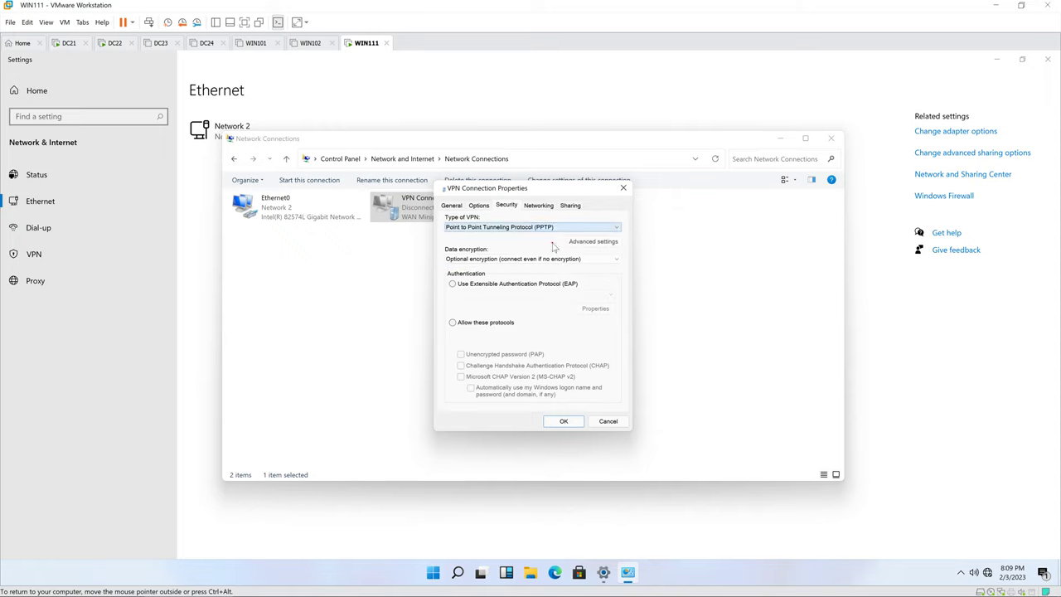
{"action": "left_click", "coordinate": [563, 420]}
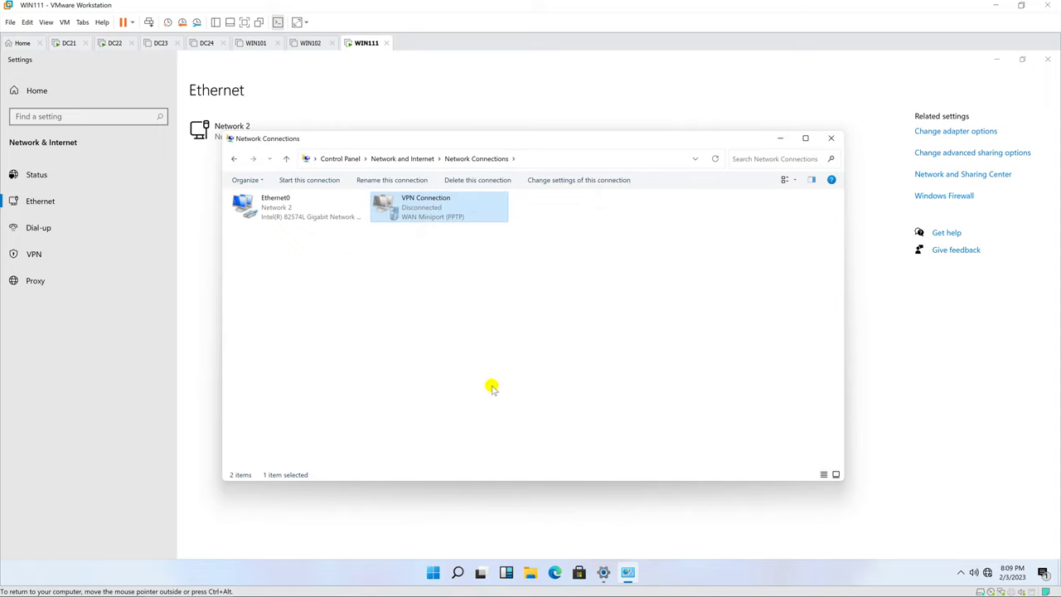
Step: Connect the VPN Connection, signing in with the VPN user name and password
{"action": "right_click", "coordinate": [443, 207]}
{"action": "left_click", "coordinate": [480, 218]}
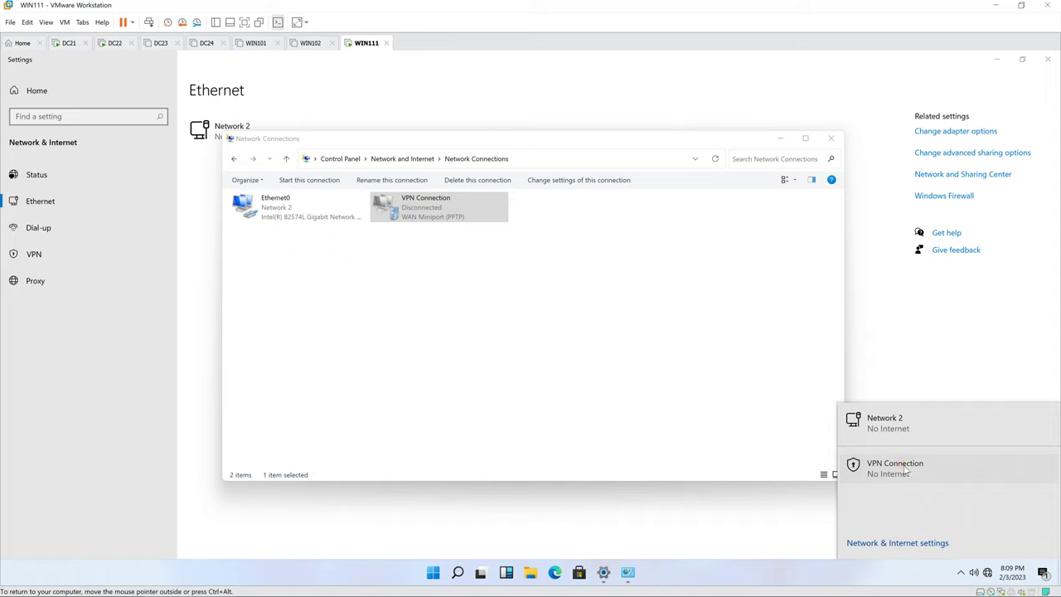
{"action": "left_click", "coordinate": [904, 466]}
{"action": "left_click", "coordinate": [984, 501]}
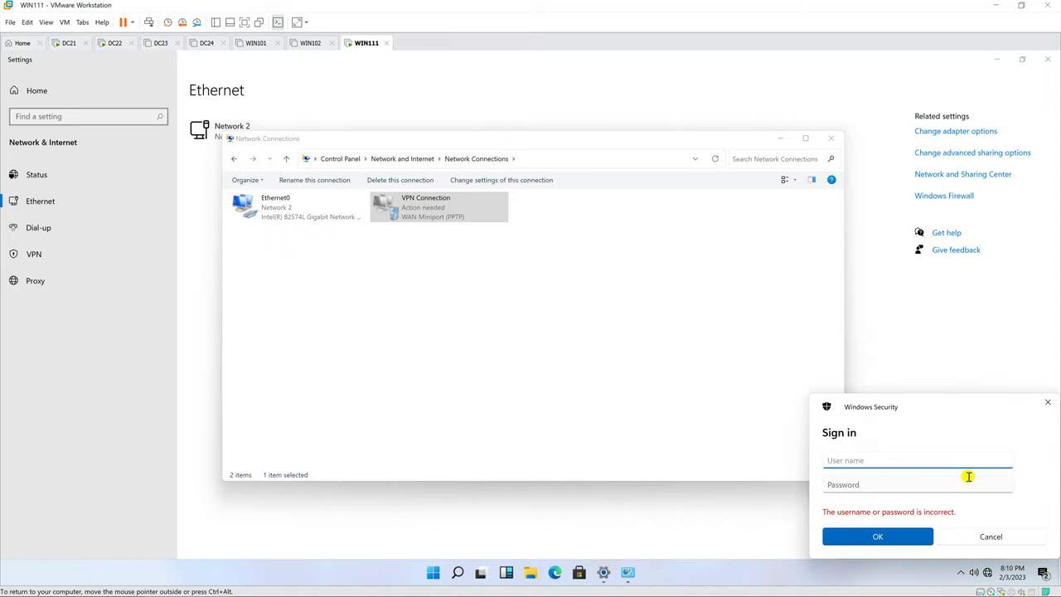
{"action": "type", "text": "hiepvpn"}
{"action": "key", "text": "Tab"}
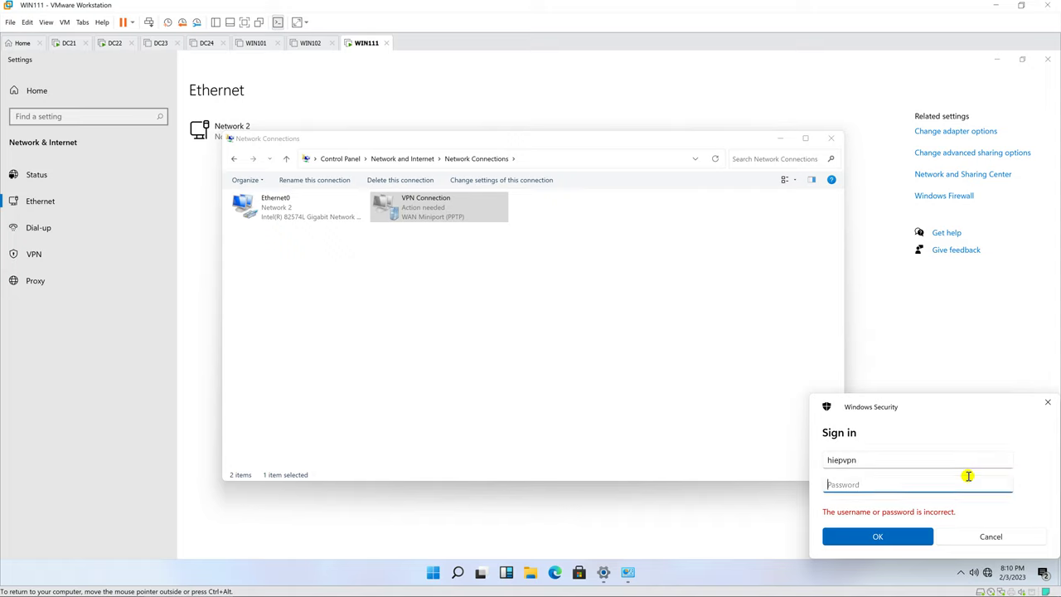
{"action": "type", "text": "123"}
{"action": "left_click", "coordinate": [884, 535]}
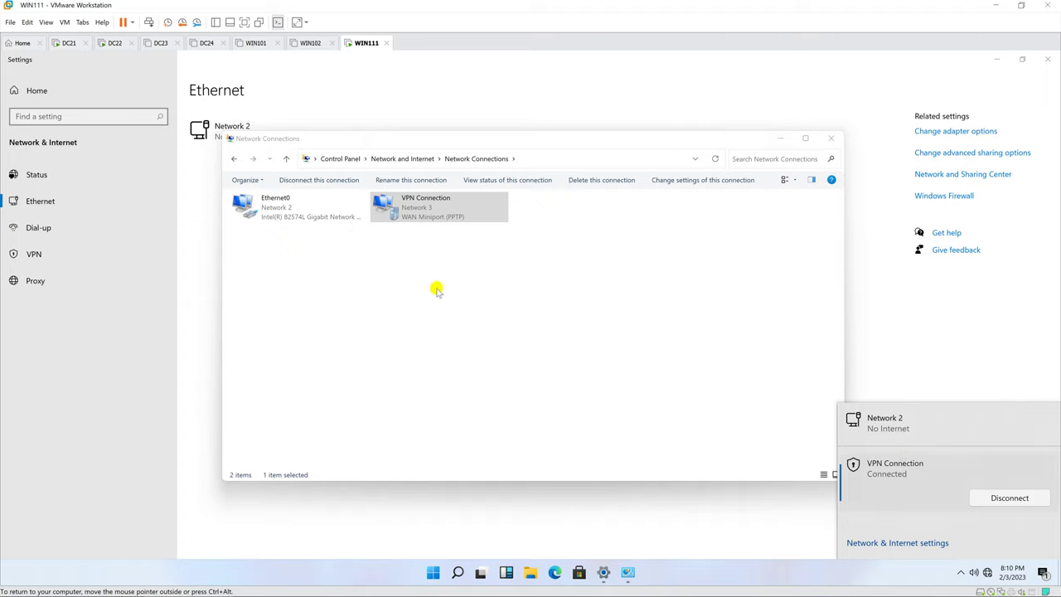
Step: Check the VPN connection details, which show IPv4 address 10.0.0.101
{"action": "left_click", "coordinate": [422, 242]}
{"action": "left_click", "coordinate": [423, 210]}
{"action": "double_click", "coordinate": [424, 210]}
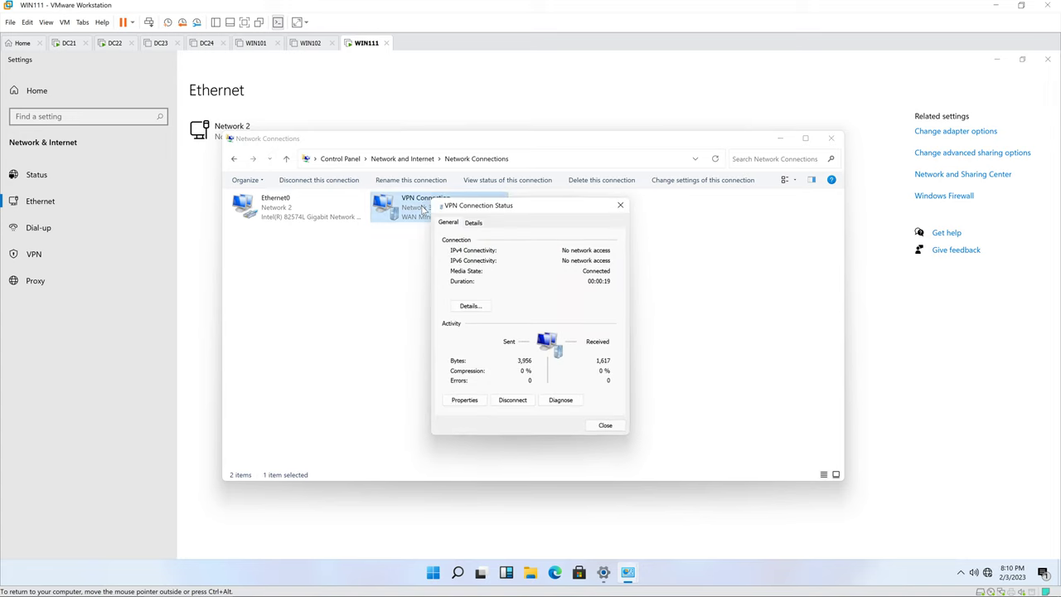
{"action": "left_click", "coordinate": [477, 304]}
{"action": "left_click", "coordinate": [541, 290]}
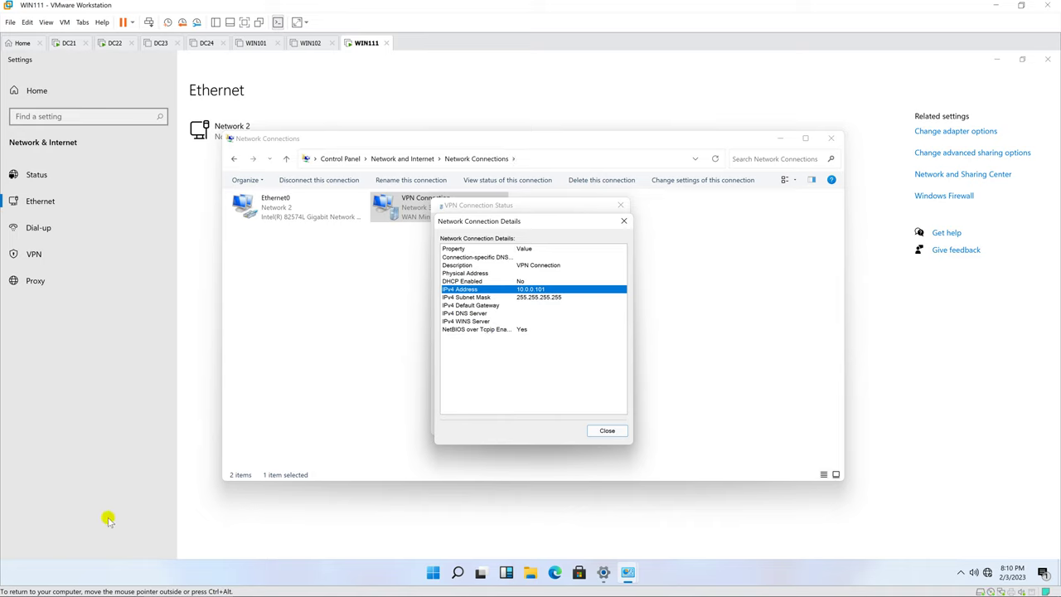
{"action": "right_click", "coordinate": [433, 572]}
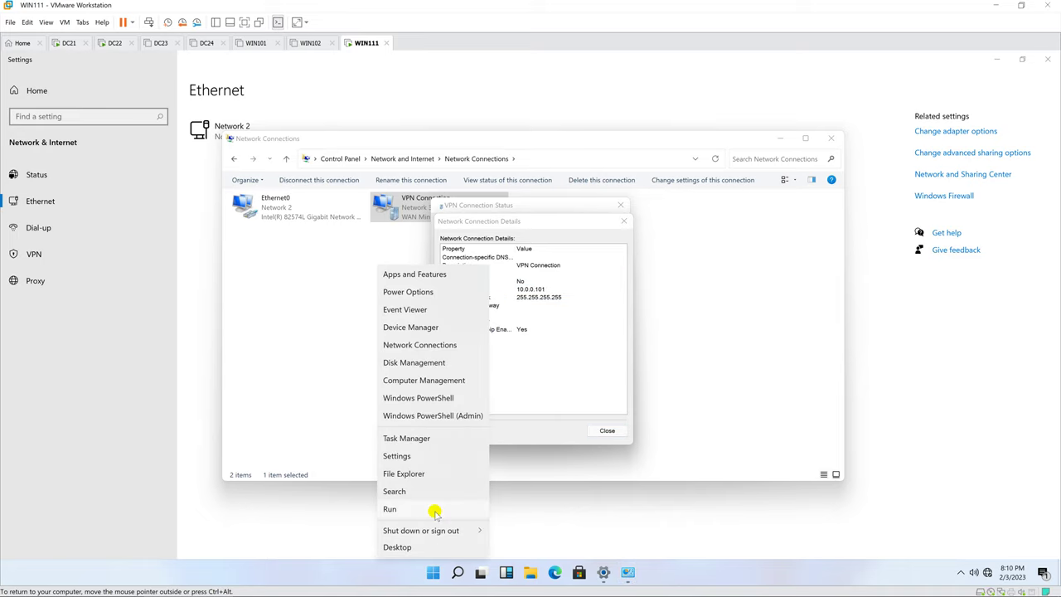
Step: Open \\10.0.0.21 from Run and submit a password in the network credentials prompt
{"action": "left_click", "coordinate": [431, 509]}
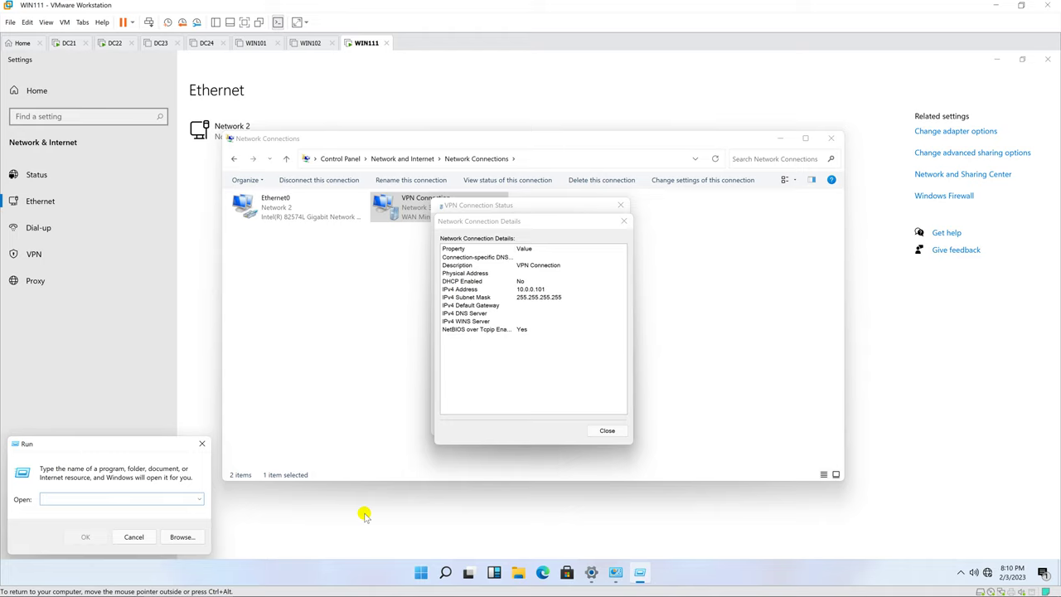
{"action": "type", "text": "\\\\10.0.0.21"}
{"action": "key", "text": "Return"}
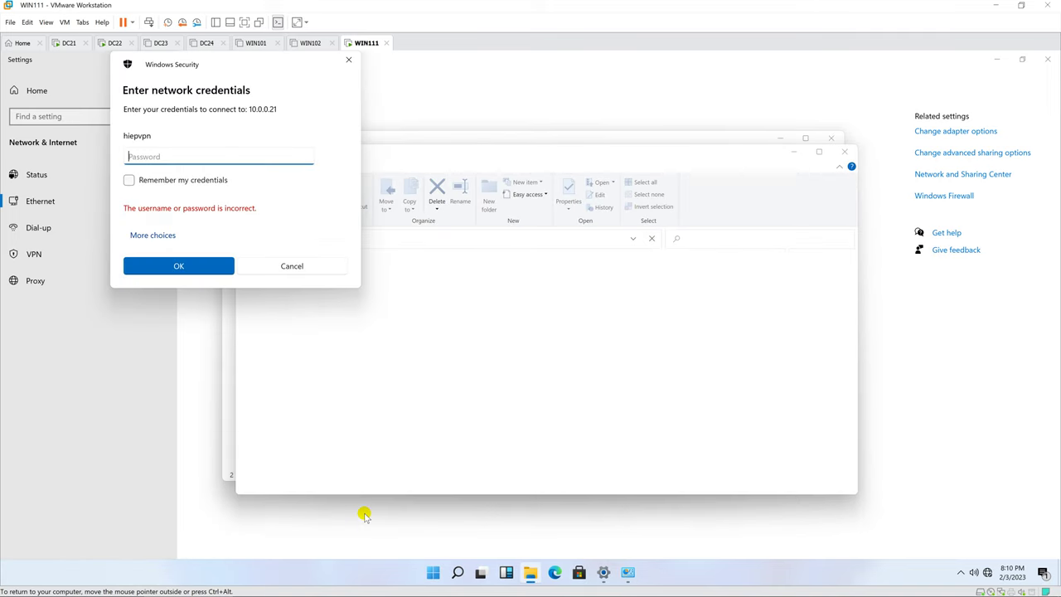
{"action": "type", "text": "P"}
{"action": "left_click", "coordinate": [179, 266]}
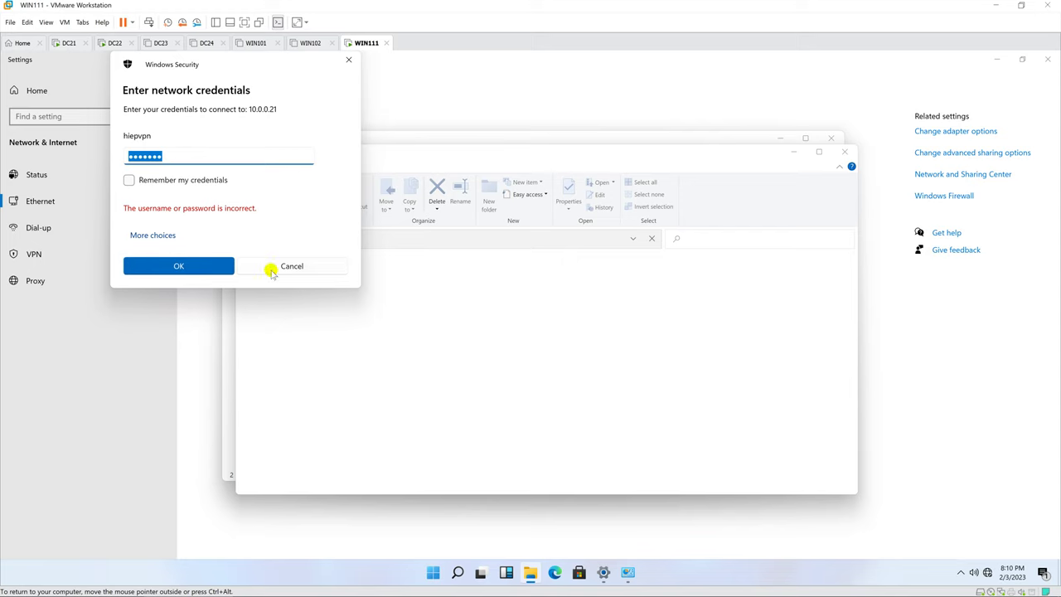
{"action": "left_click_drag", "start_coordinate": [268, 68], "coordinate": [584, 233]}
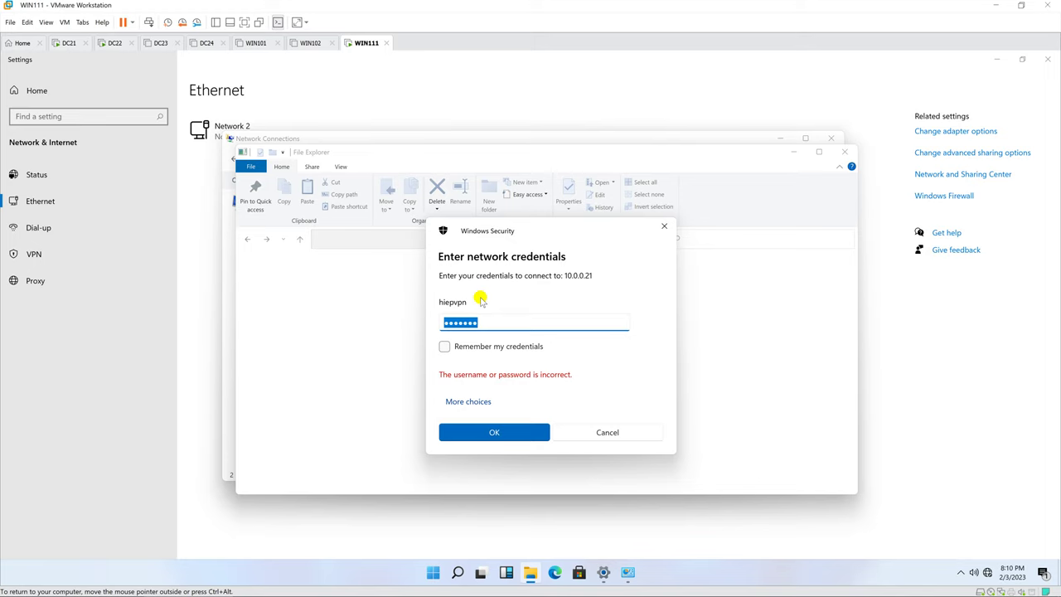
Step: On DC21, review DataVPN's share permissions and security tab without making changes
{"action": "left_click", "coordinate": [69, 43]}
{"action": "right_click", "coordinate": [362, 265]}
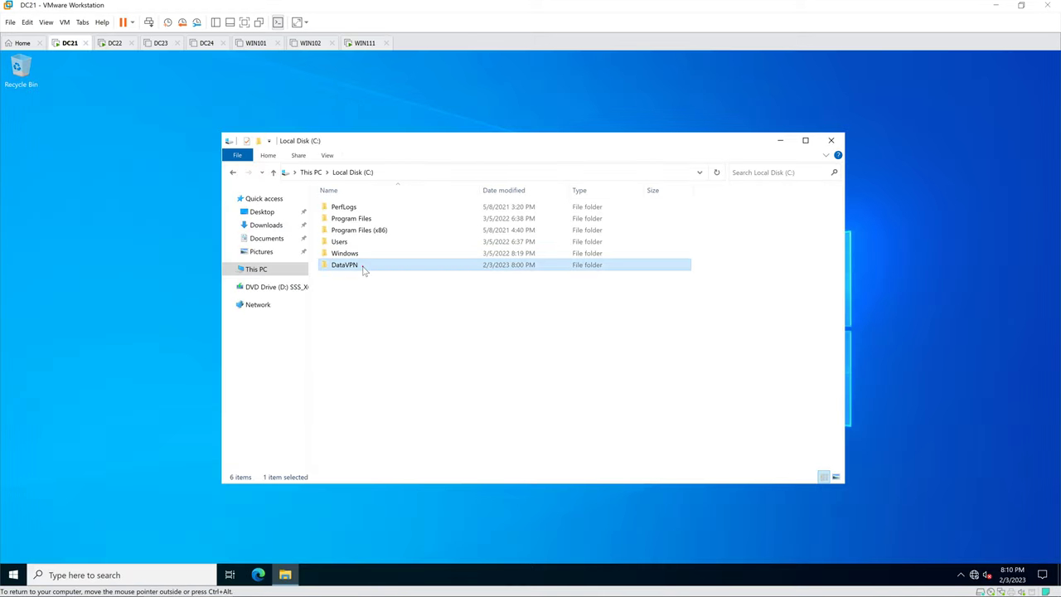
{"action": "left_click", "coordinate": [396, 464]}
{"action": "left_click", "coordinate": [412, 293]}
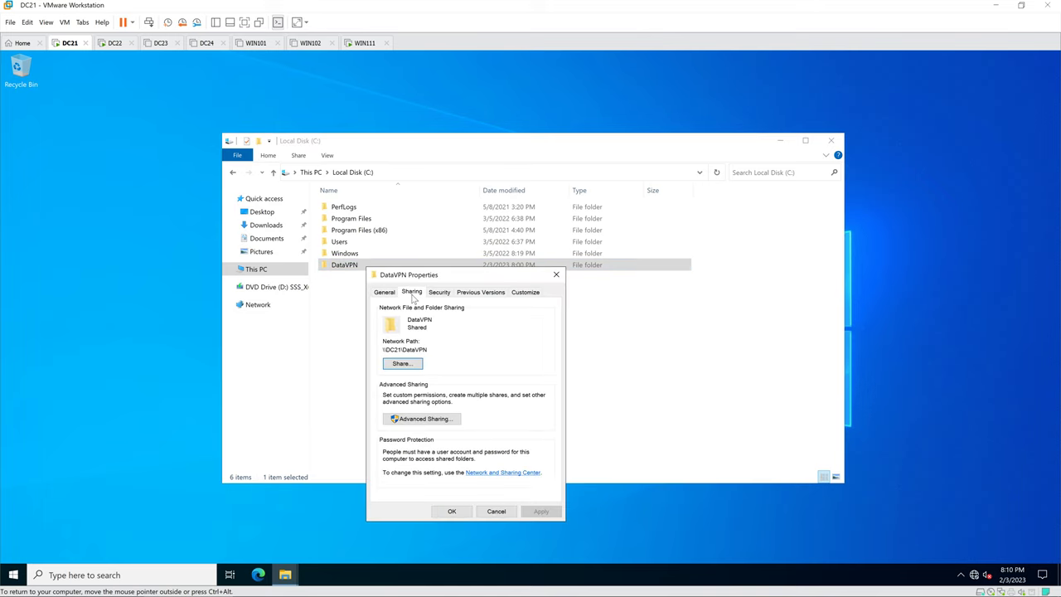
{"action": "left_click", "coordinate": [424, 419]}
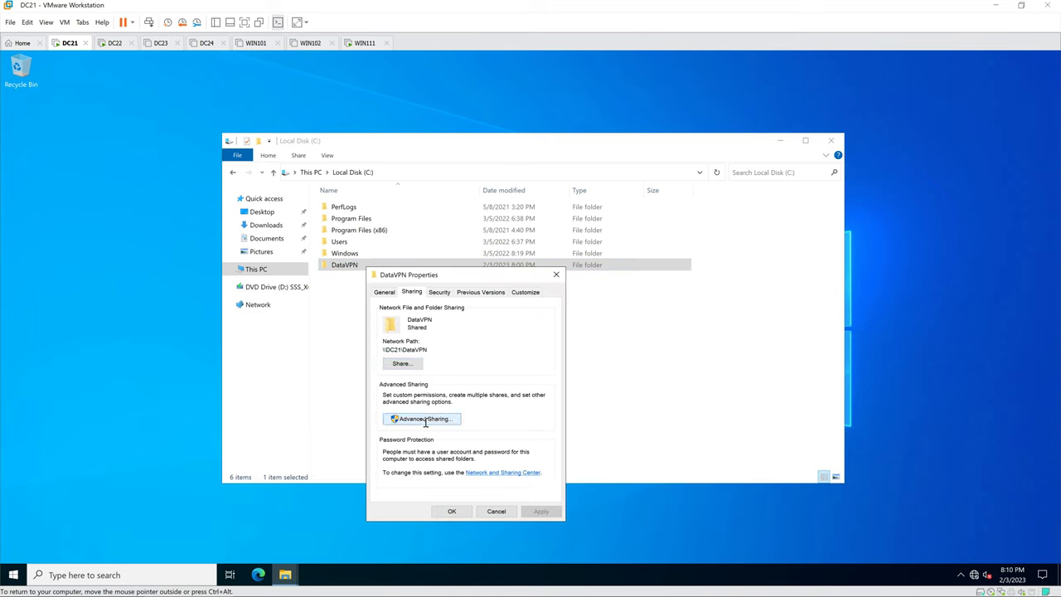
{"action": "left_click", "coordinate": [410, 444]}
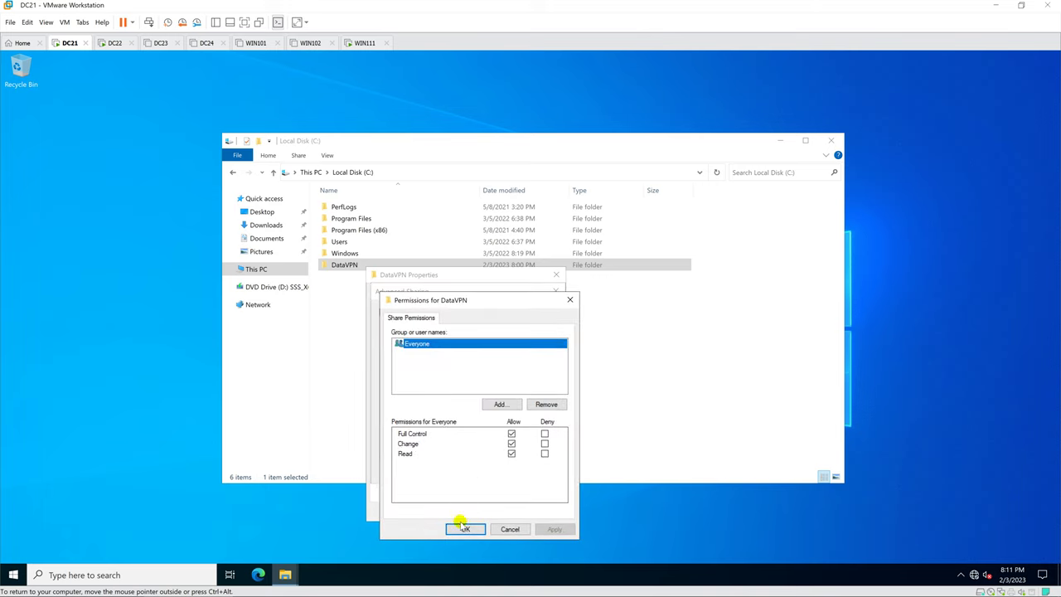
{"action": "left_click", "coordinate": [462, 528]}
{"action": "left_click", "coordinate": [446, 470]}
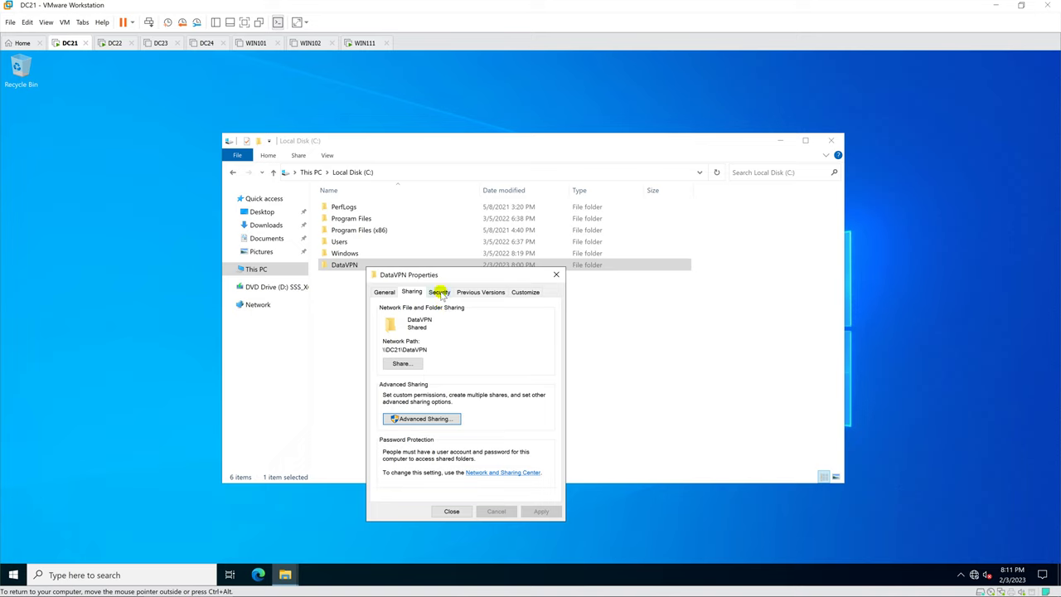
{"action": "left_click", "coordinate": [440, 293]}
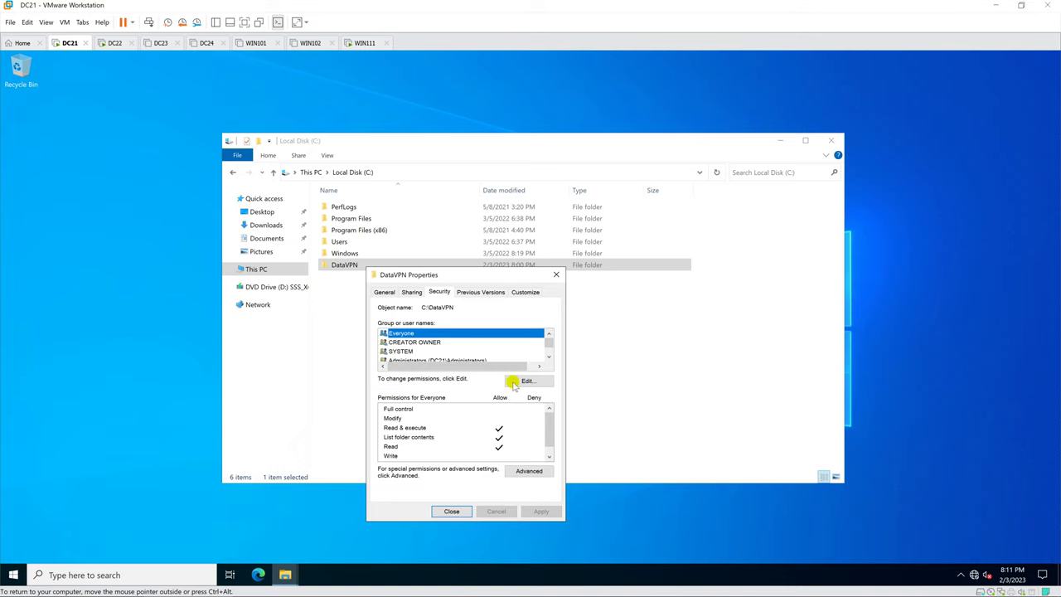
{"action": "scroll", "coordinate": [439, 350], "scroll_direction": "down", "scroll_amount": 1}
{"action": "scroll", "coordinate": [440, 350], "scroll_direction": "up", "scroll_amount": 1}
{"action": "left_click", "coordinate": [451, 510]}
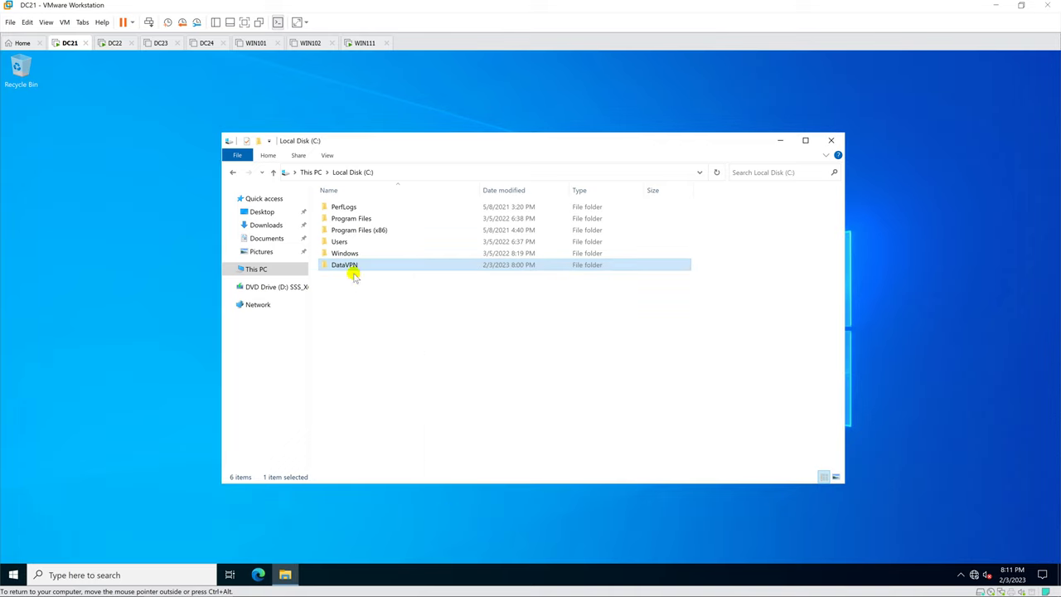
Step: Grant Everyone Full control in DataVPN's security permissions
{"action": "right_click", "coordinate": [355, 265]}
{"action": "left_click", "coordinate": [391, 464]}
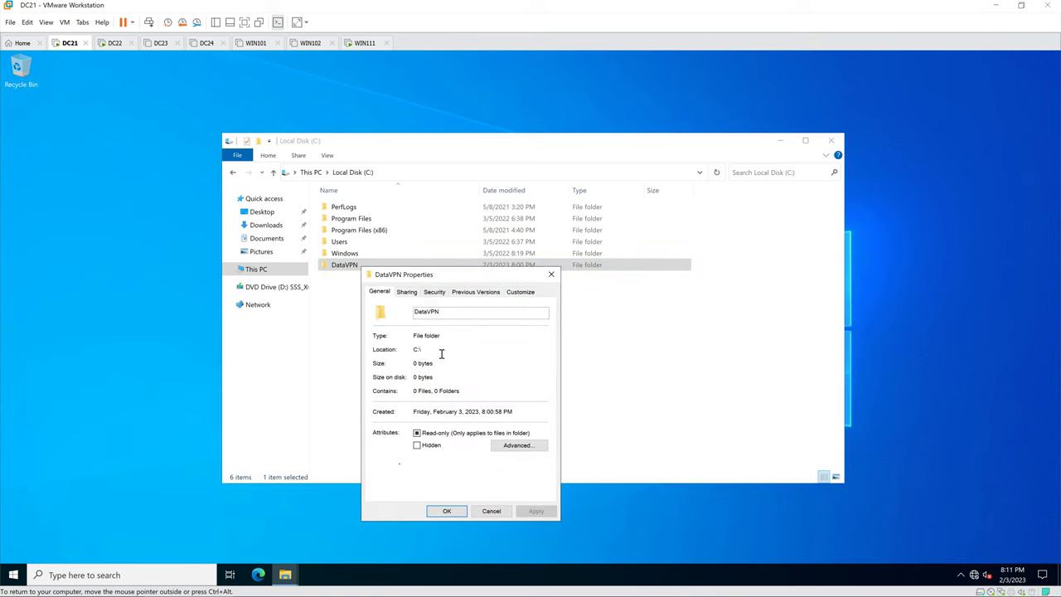
{"action": "left_click", "coordinate": [406, 292]}
{"action": "left_click", "coordinate": [434, 293]}
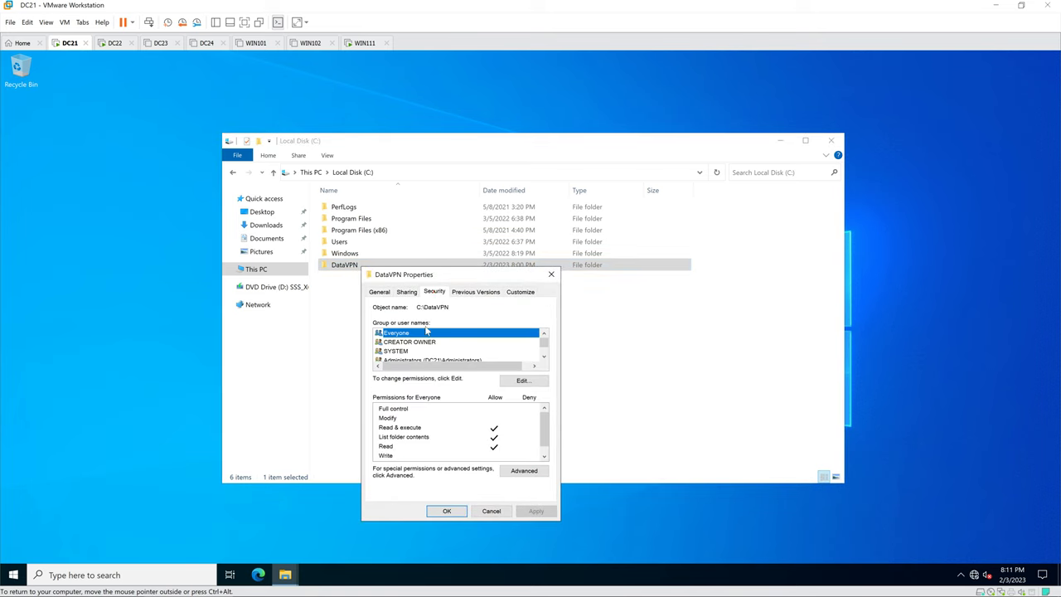
{"action": "left_click", "coordinate": [522, 381]}
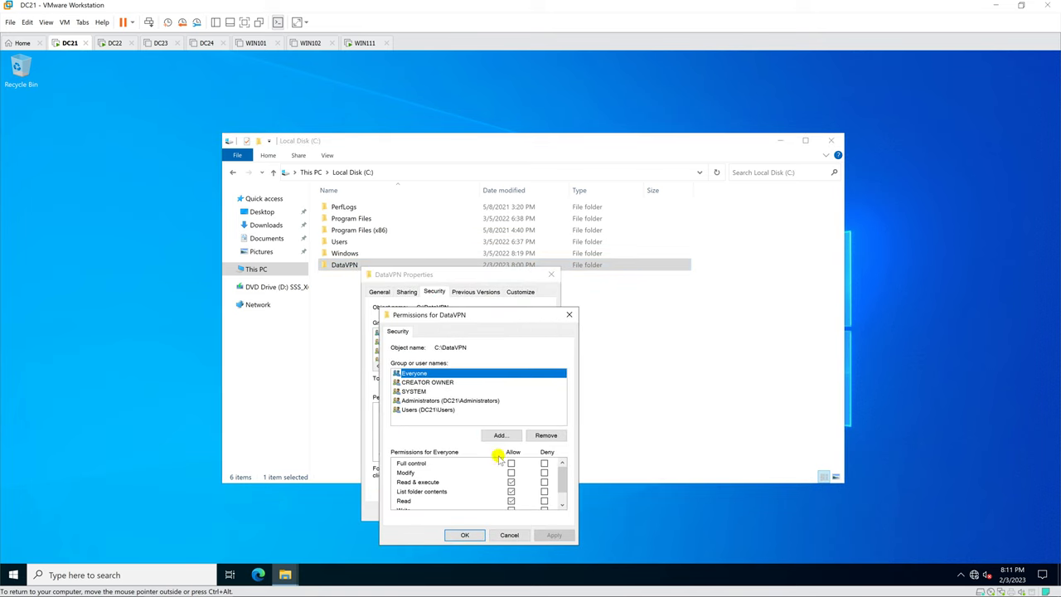
{"action": "left_click", "coordinate": [511, 464]}
{"action": "left_click", "coordinate": [465, 534]}
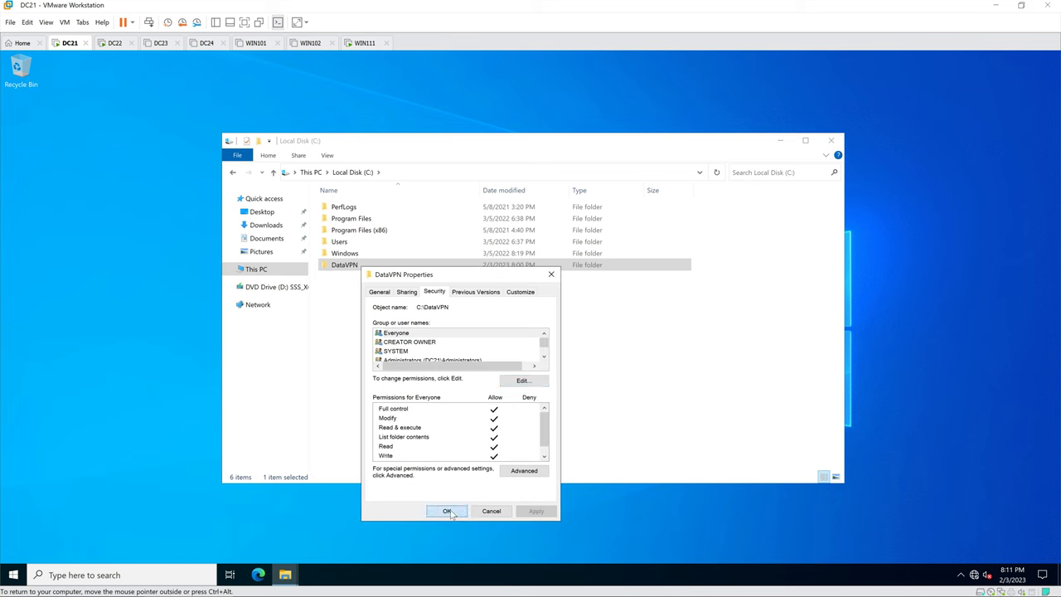
{"action": "left_click", "coordinate": [446, 510]}
Step: On WIN111, resubmit the credentials and close the VPN status and network connections windows
{"action": "left_click", "coordinate": [365, 43]}
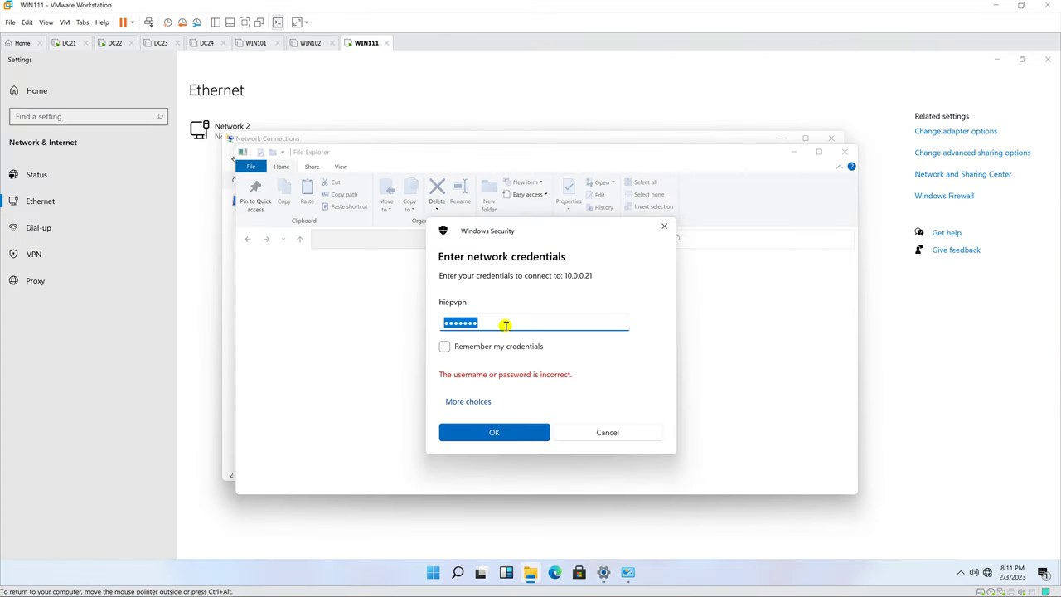
{"action": "left_click", "coordinate": [475, 432]}
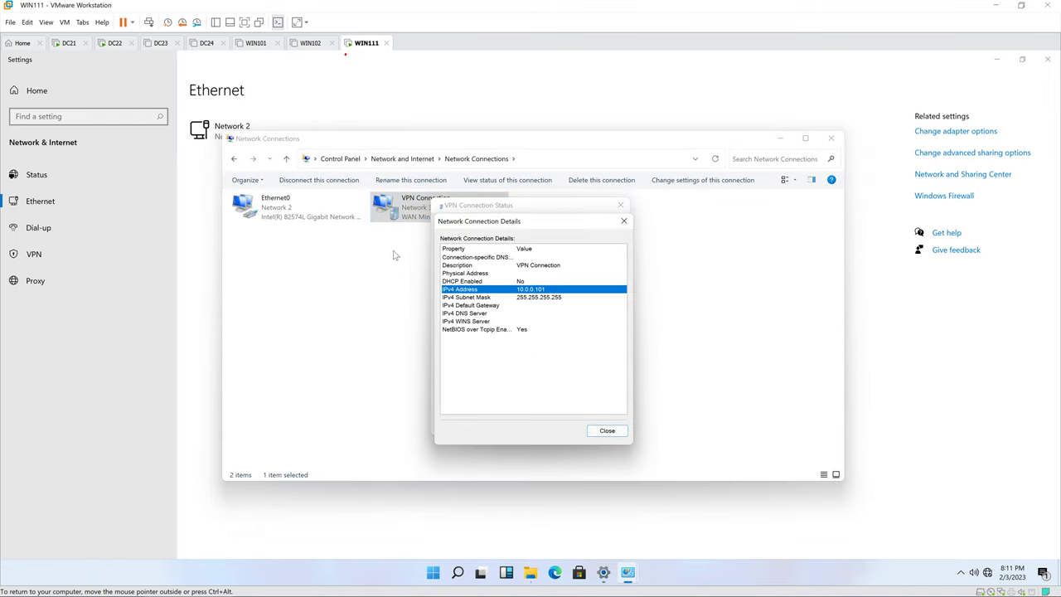
{"action": "left_click", "coordinate": [623, 221]}
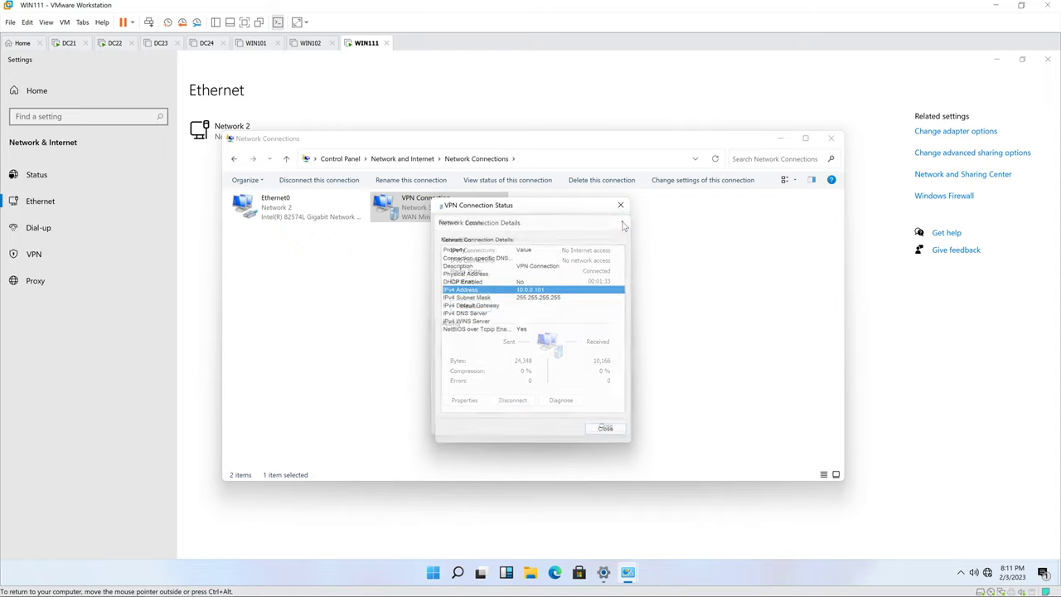
{"action": "left_click", "coordinate": [620, 206]}
{"action": "left_click", "coordinate": [831, 139]}
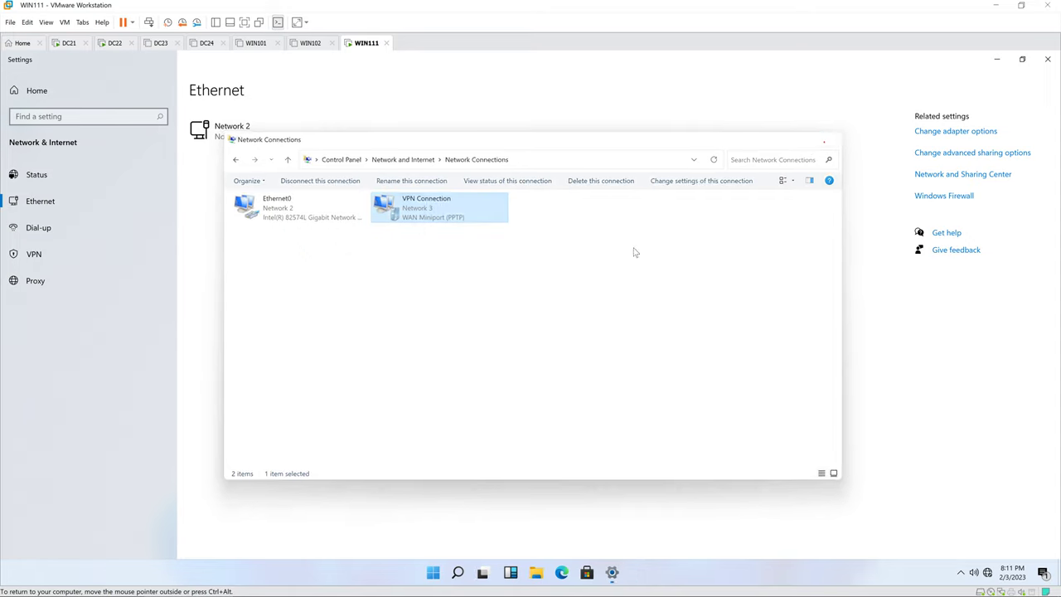
Step: Rerun \\10.0.0.21 from Run and cancel the credentials prompt
{"action": "right_click", "coordinate": [445, 572]}
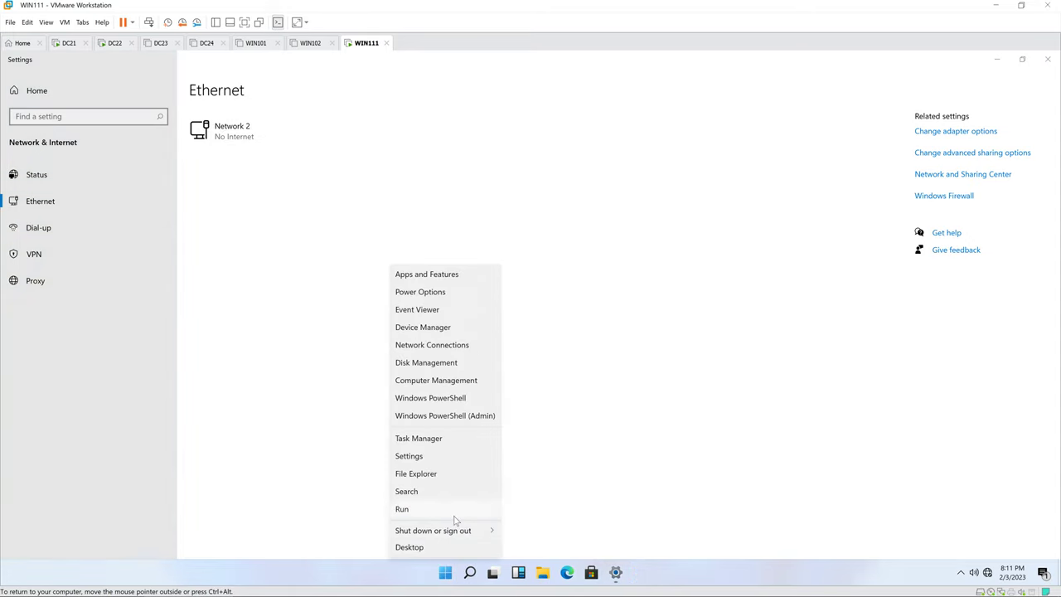
{"action": "left_click", "coordinate": [455, 515]}
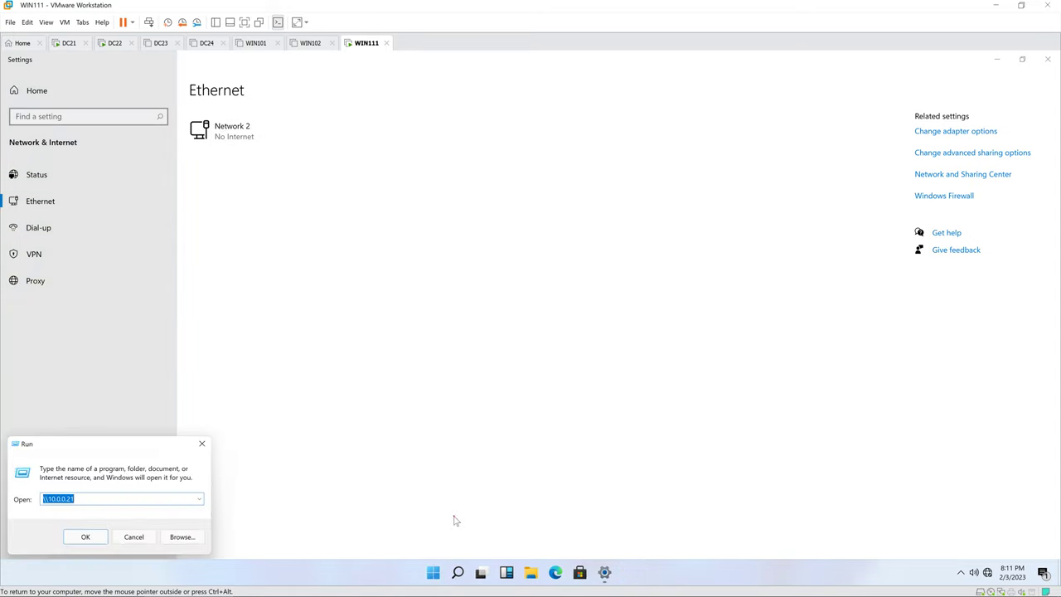
{"action": "left_click", "coordinate": [87, 537]}
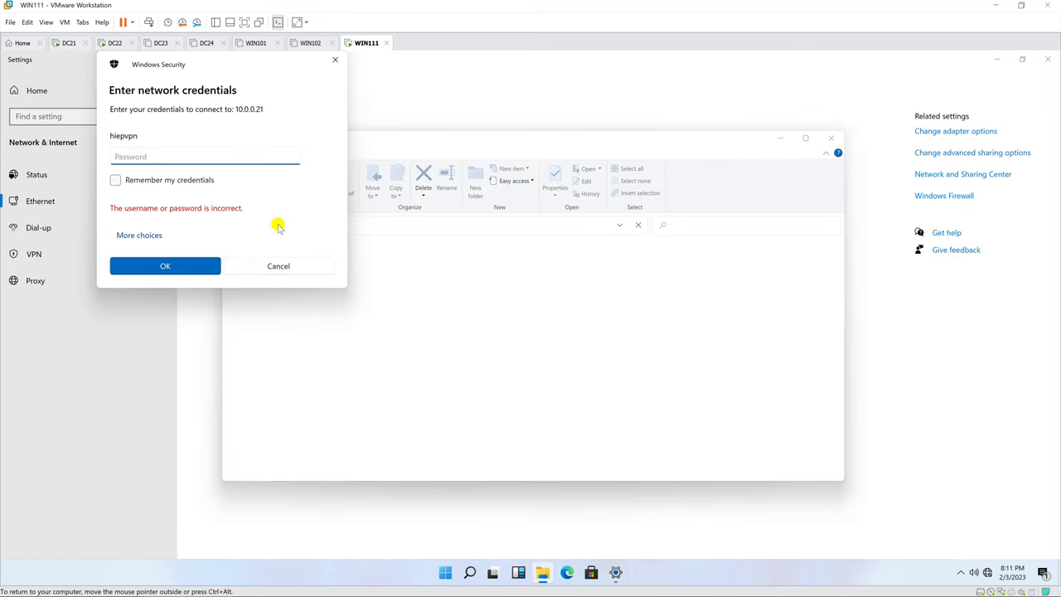
{"action": "left_click", "coordinate": [335, 60]}
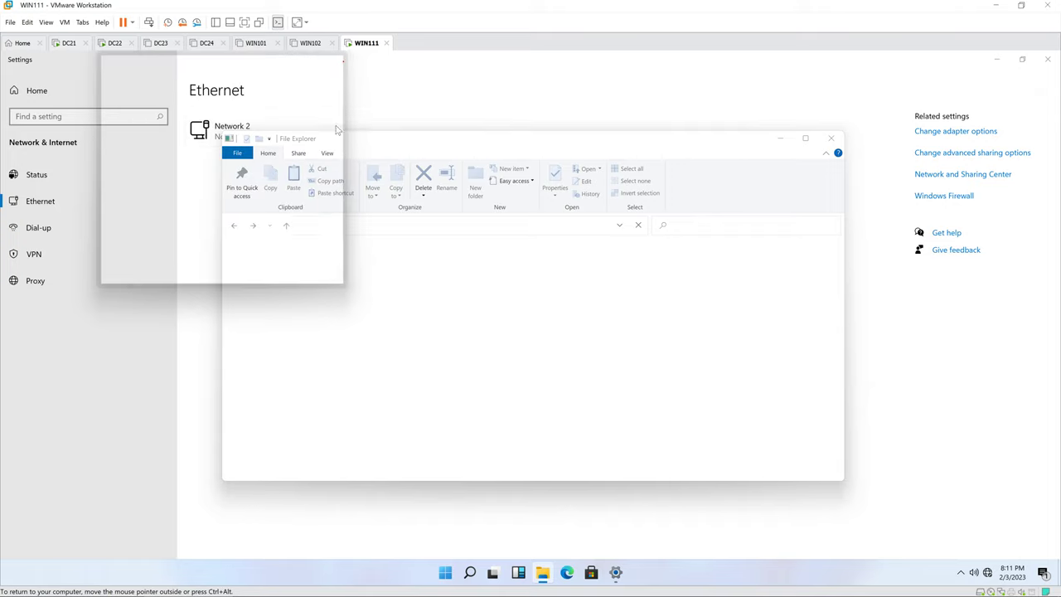
Step: Open \\10.0.0.21\datavpn from the Run box
{"action": "right_click", "coordinate": [446, 572]}
{"action": "left_click", "coordinate": [440, 512]}
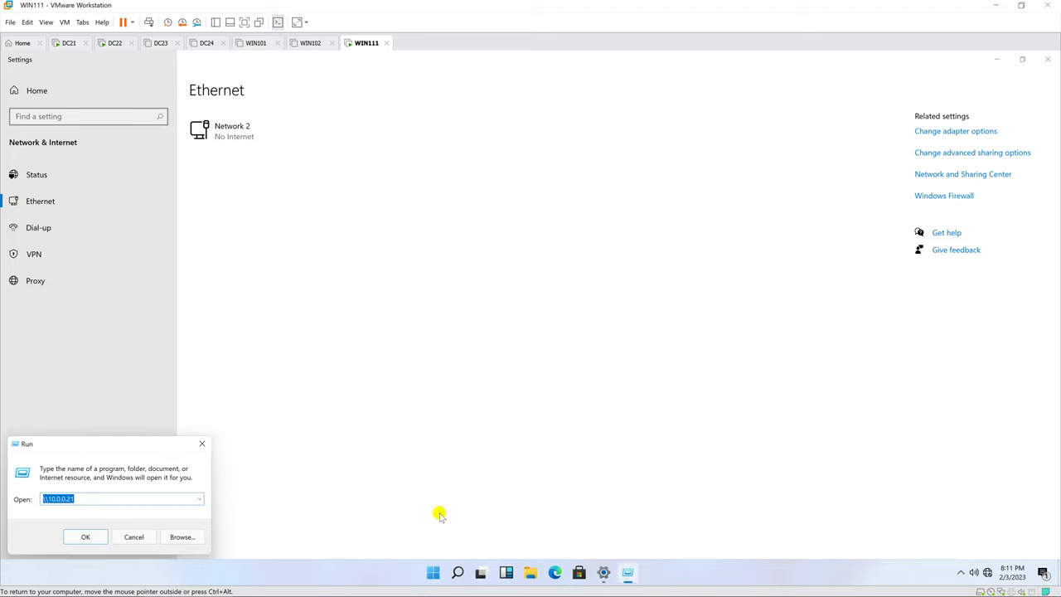
{"action": "key", "text": "End"}
{"action": "key", "text": "Return"}
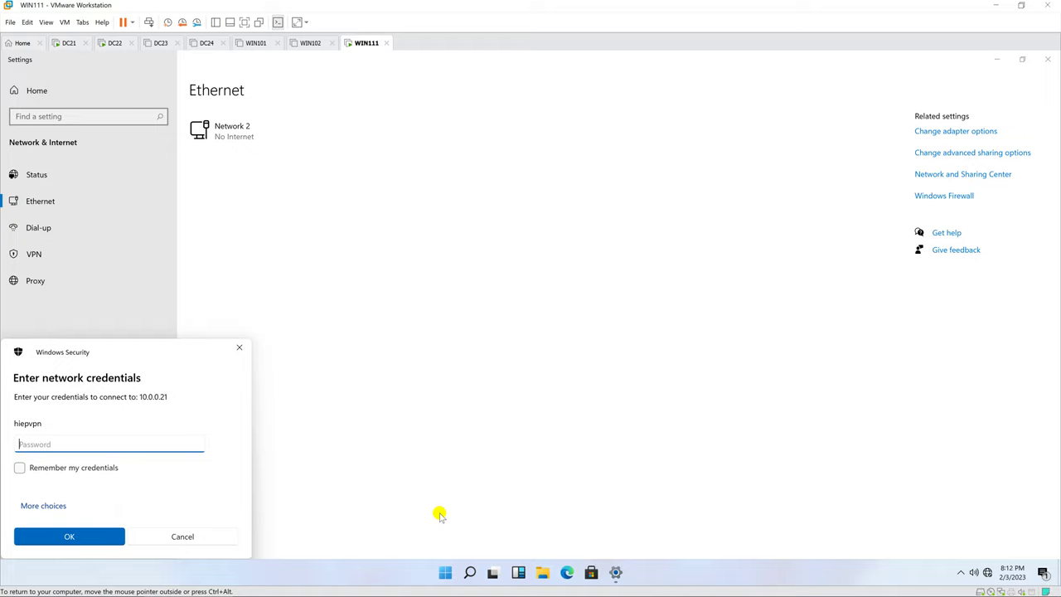
Step: Sign in with a different account, j\administrator and its password, to reach the empty datavpn share
{"action": "left_click", "coordinate": [36, 505]}
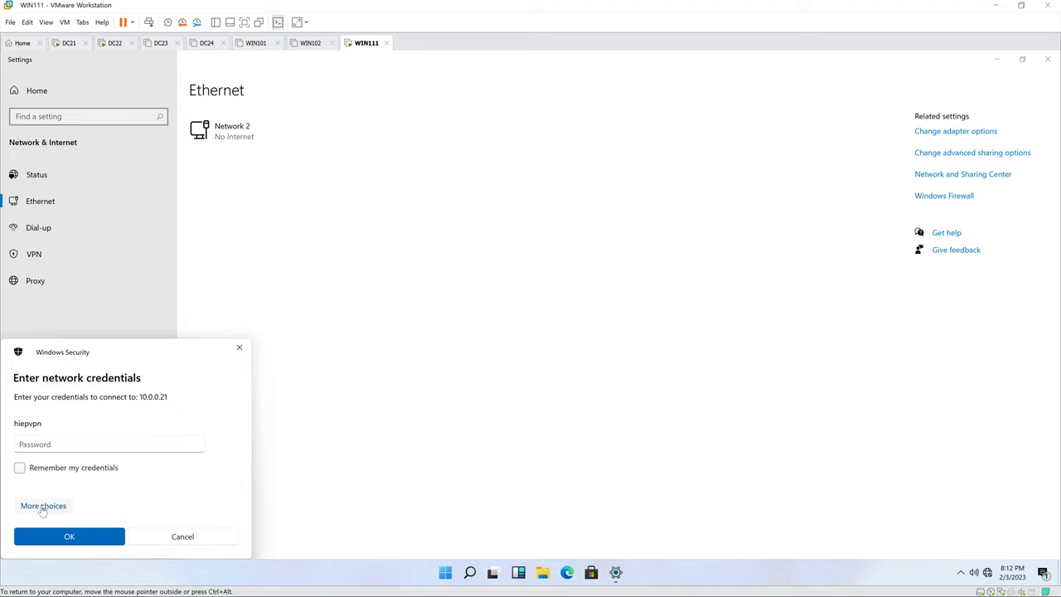
{"action": "left_click", "coordinate": [40, 508]}
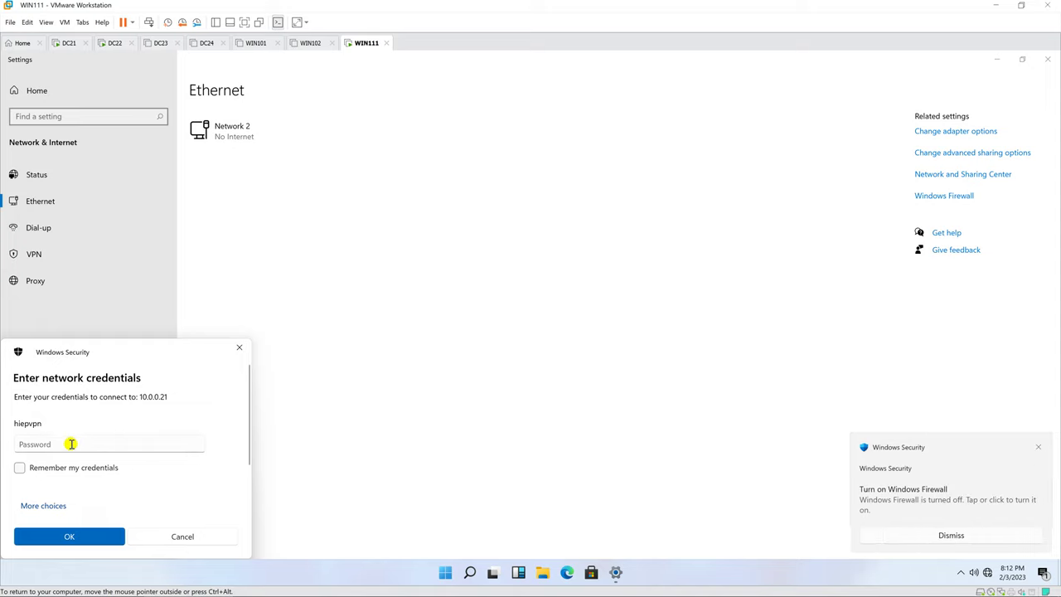
{"action": "left_click", "coordinate": [47, 441]}
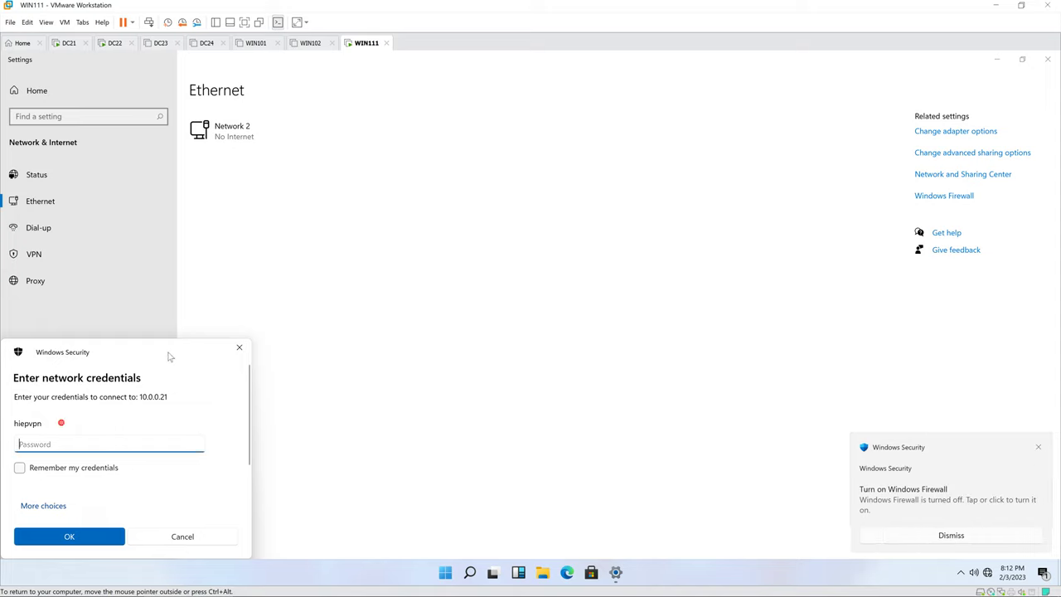
{"action": "left_click_drag", "start_coordinate": [169, 356], "coordinate": [553, 266]}
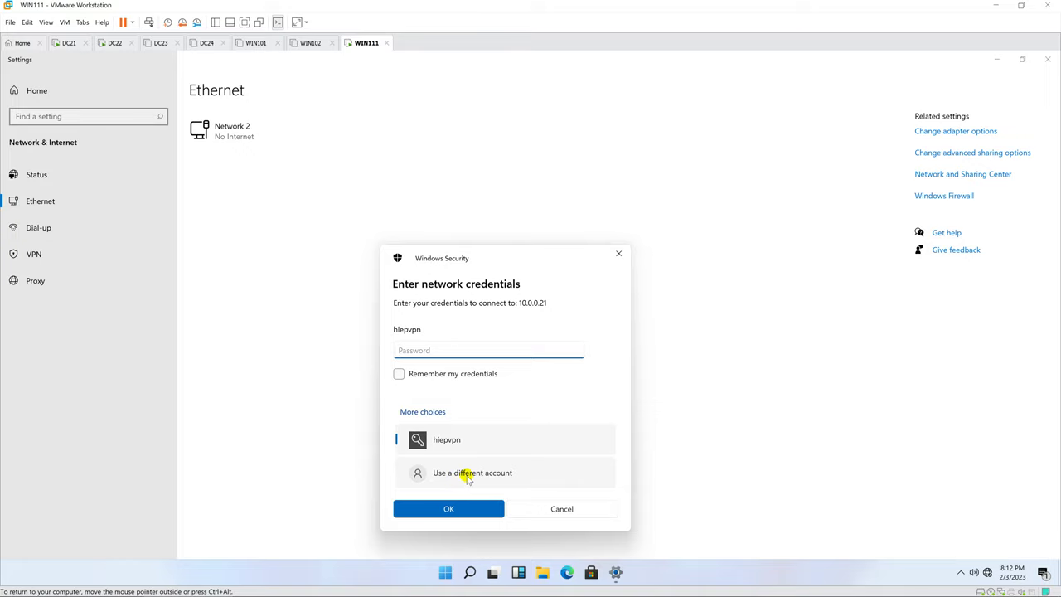
{"action": "left_click", "coordinate": [468, 477]}
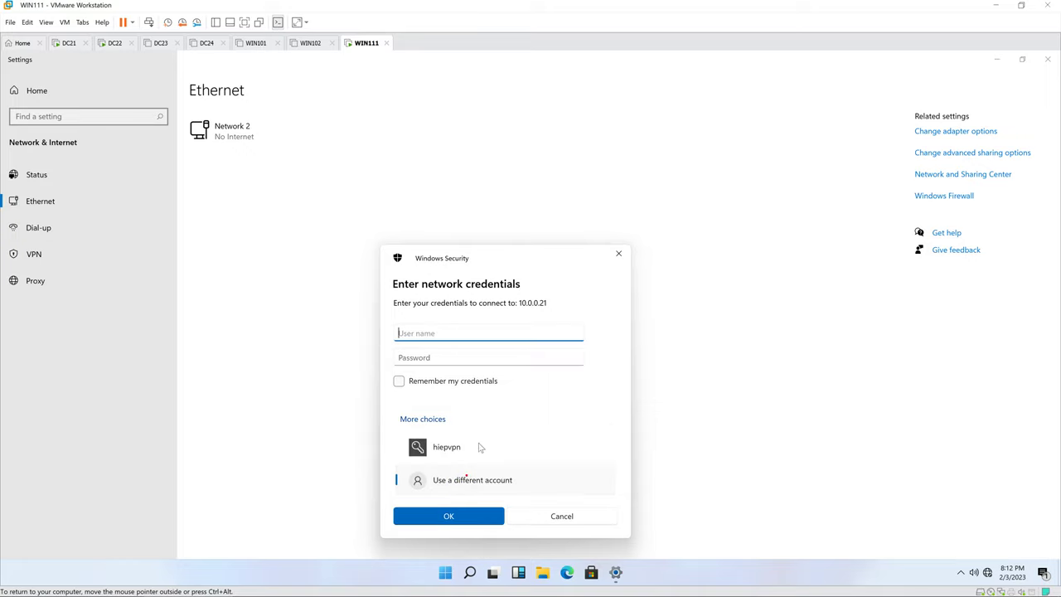
{"action": "type", "text": "j"}
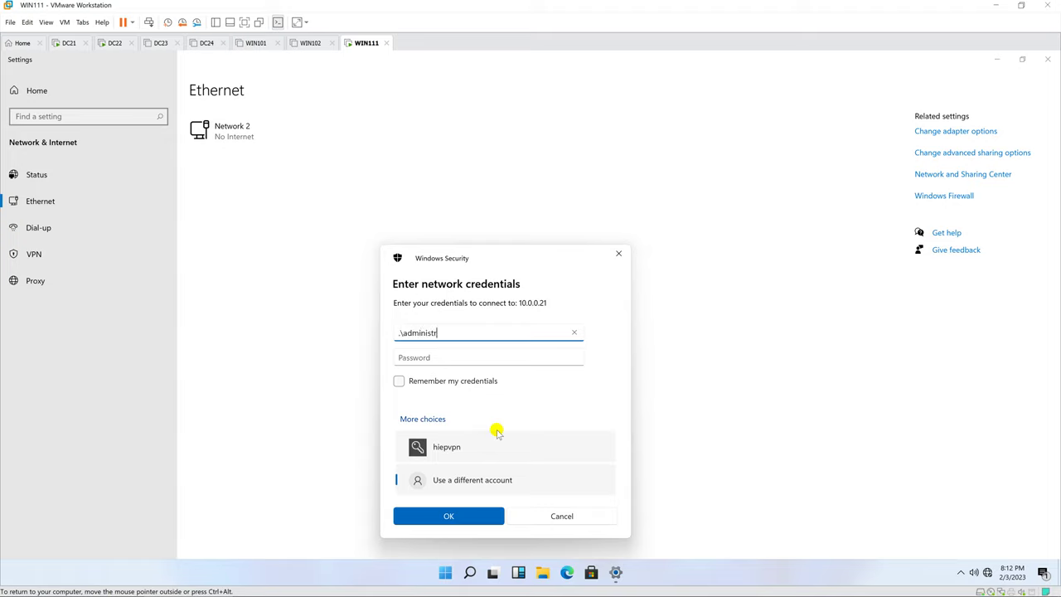
{"action": "type", "text": "\\administrator"}
{"action": "key", "text": "Tab"}
{"action": "type", "text": "P"}
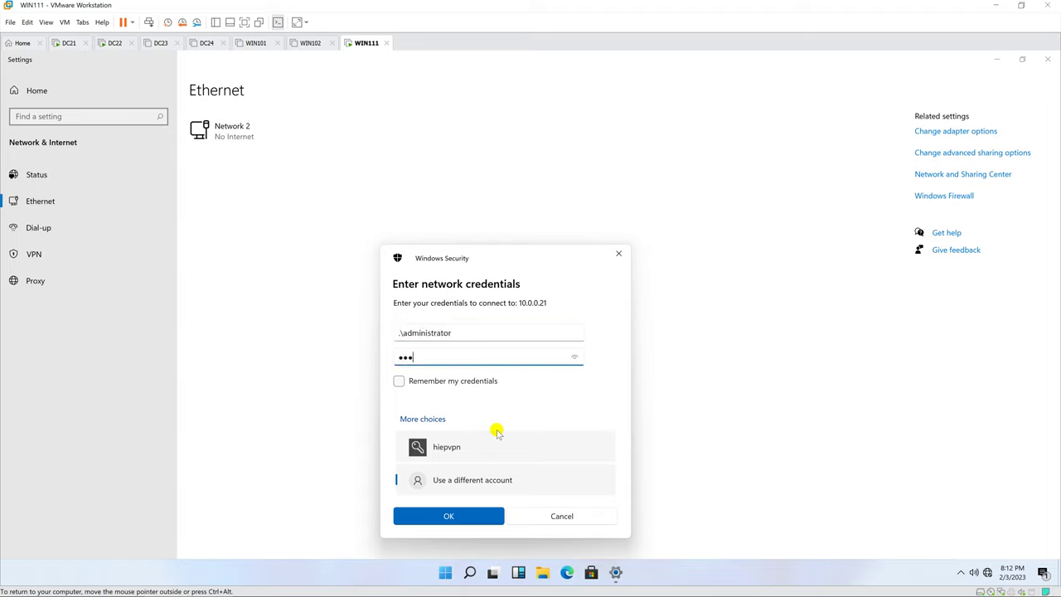
{"action": "key", "text": "Return"}
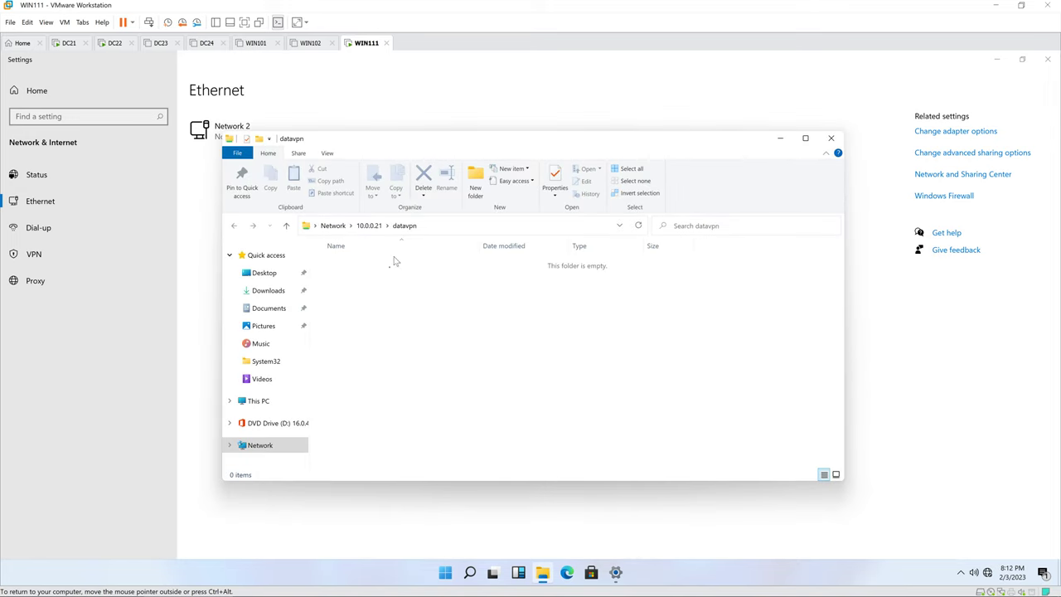
{"action": "left_click", "coordinate": [424, 226]}
Step: On DC21, create a new text document named 'my data' in the DataVPN folder
{"action": "left_click", "coordinate": [396, 285]}
{"action": "left_click", "coordinate": [69, 42]}
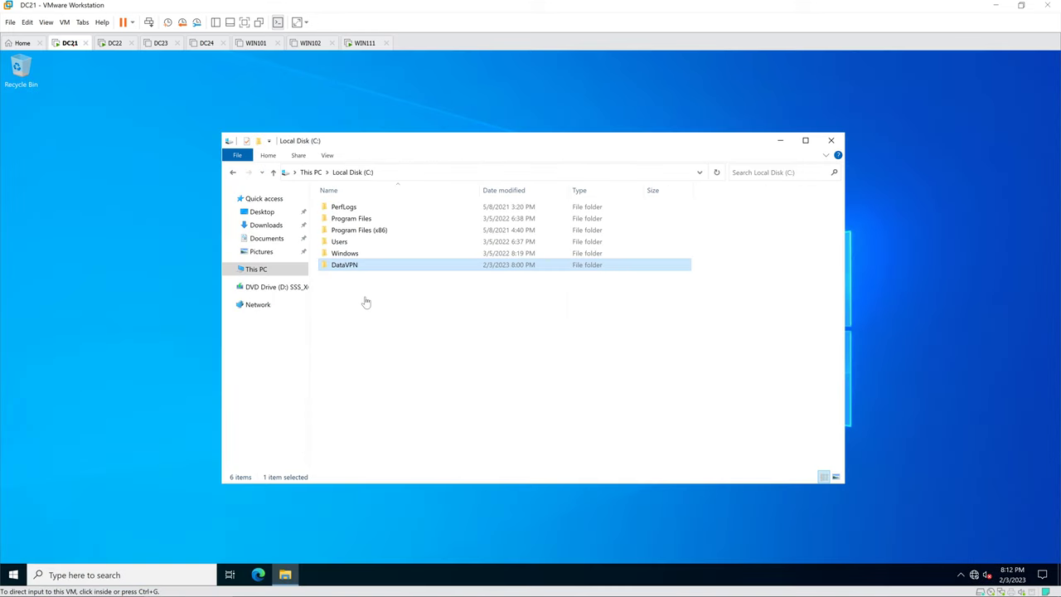
{"action": "double_click", "coordinate": [373, 267]}
{"action": "right_click", "coordinate": [352, 275]}
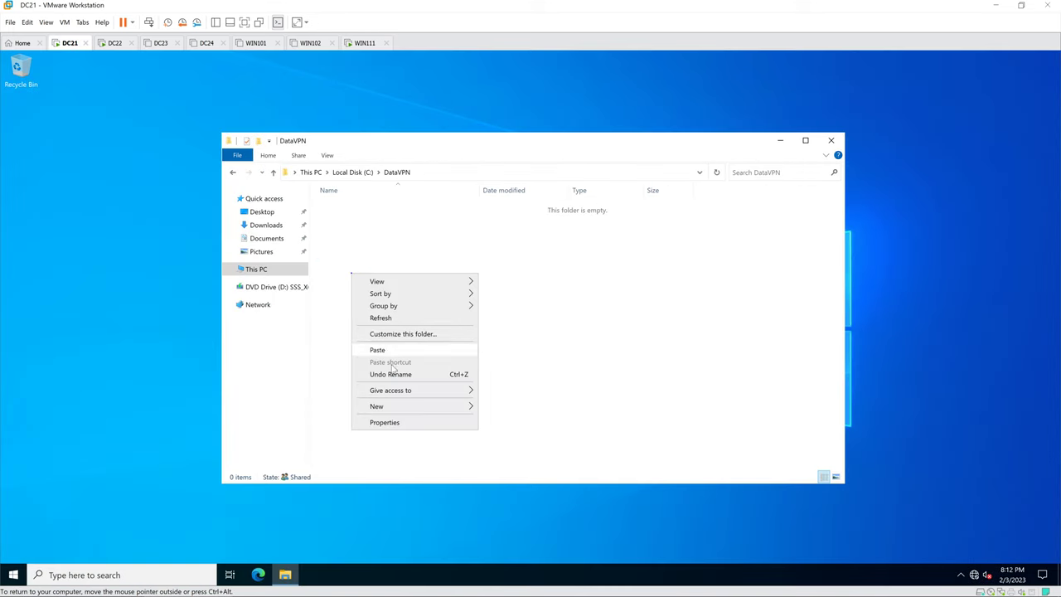
{"action": "mouse_move", "coordinate": [392, 408]}
{"action": "left_click", "coordinate": [516, 457]}
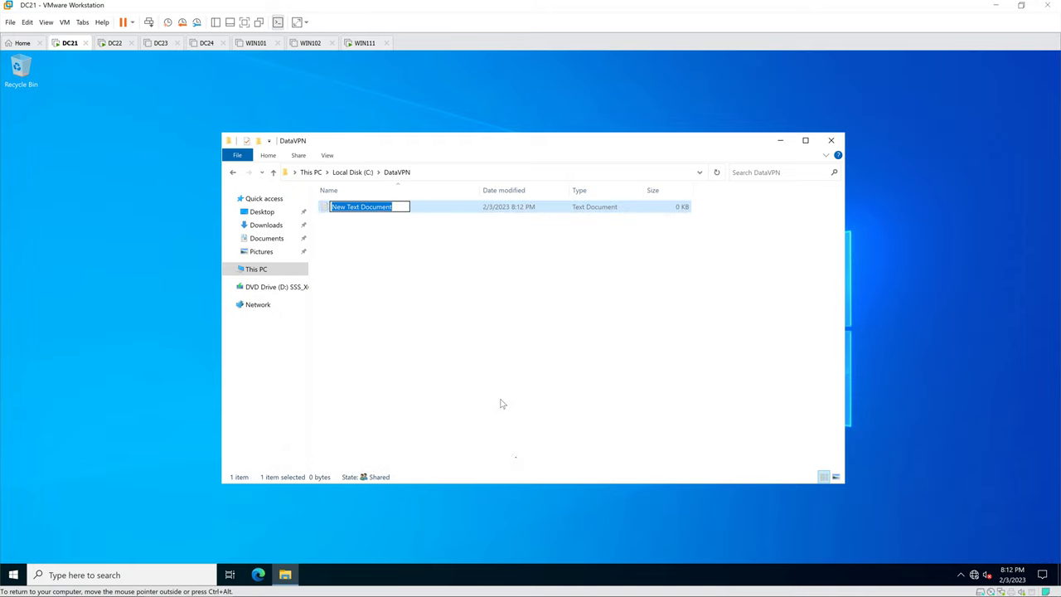
{"action": "type", "text": "my data"}
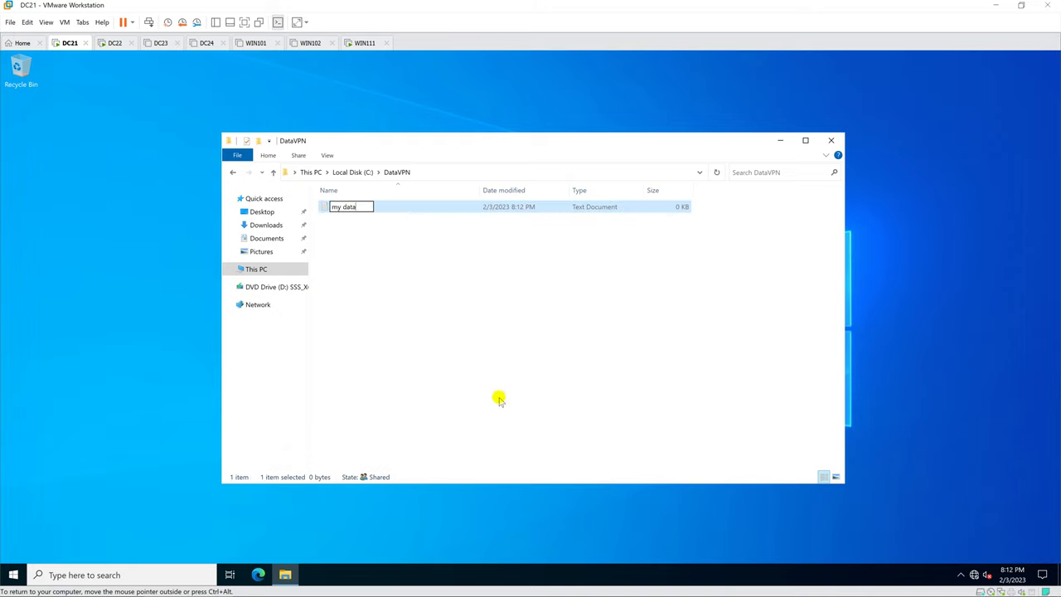
{"action": "key", "text": "Return"}
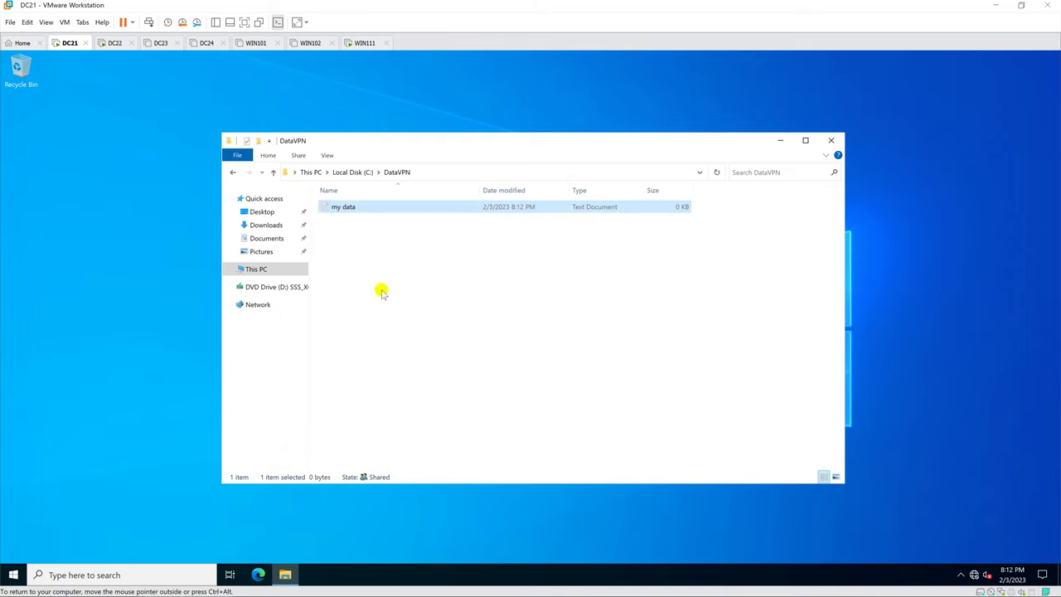
Step: Write 'This is my data' in the file, save it, and close Notepad
{"action": "double_click", "coordinate": [353, 210]}
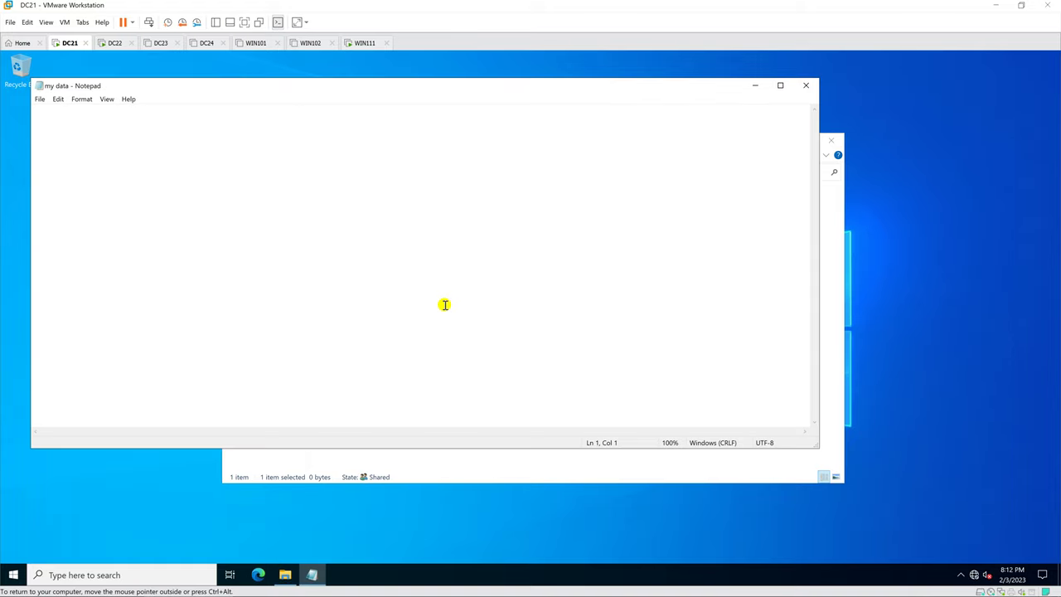
{"action": "type", "text": "This is my data"}
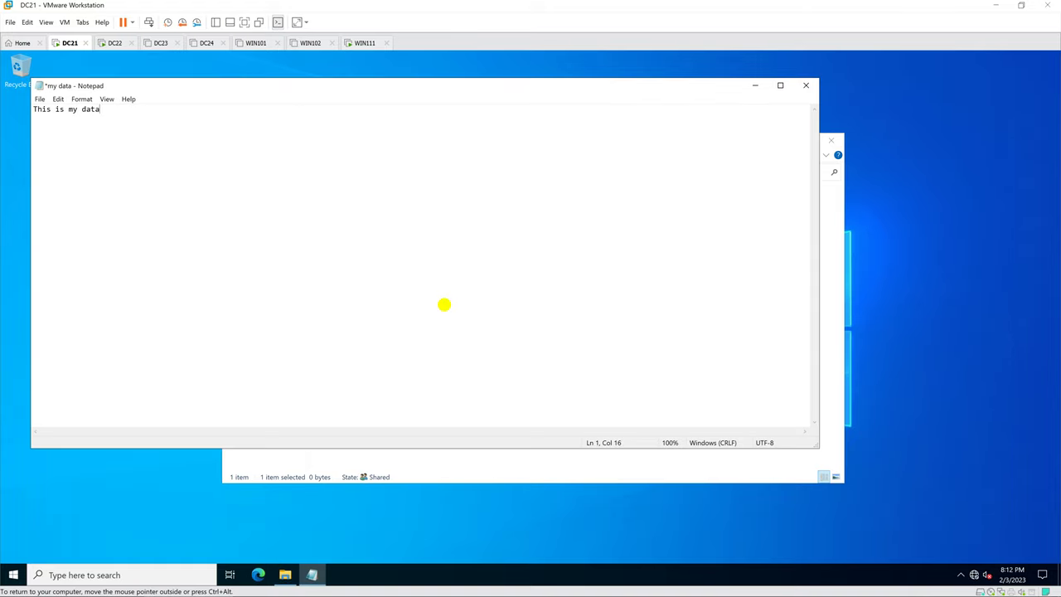
{"action": "left_click", "coordinate": [39, 99]}
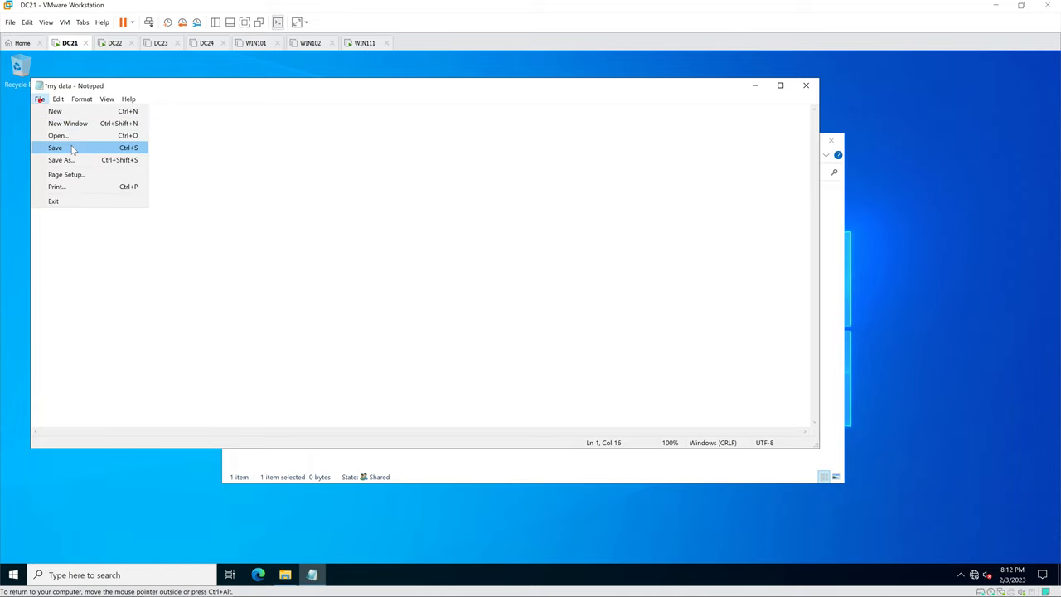
{"action": "left_click", "coordinate": [72, 148]}
{"action": "left_click", "coordinate": [805, 85]}
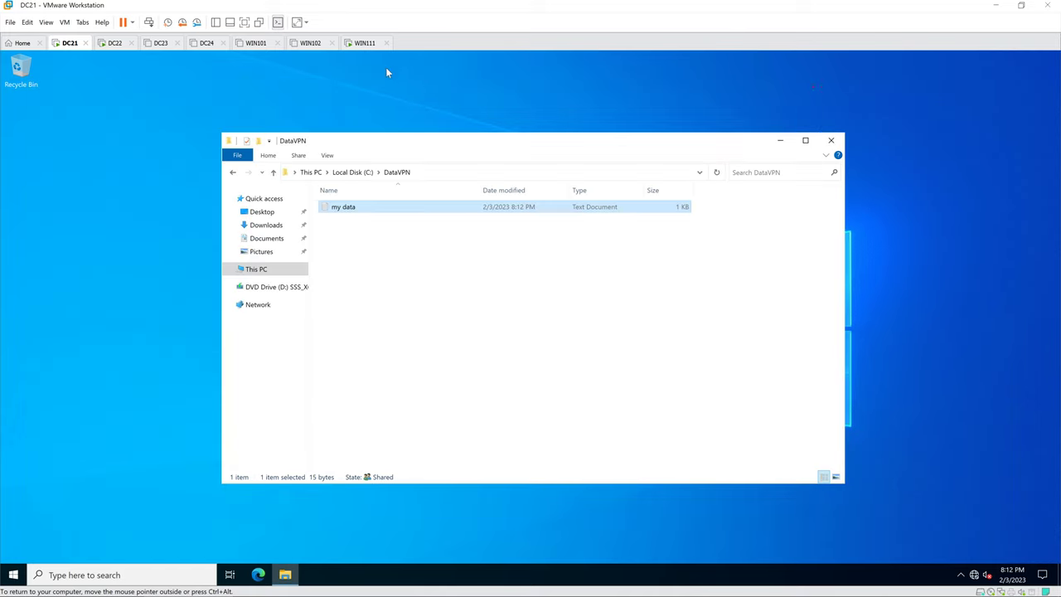
Step: On WIN111, open my data from the datavpn share and read 'This is my data'
{"action": "left_click", "coordinate": [365, 44]}
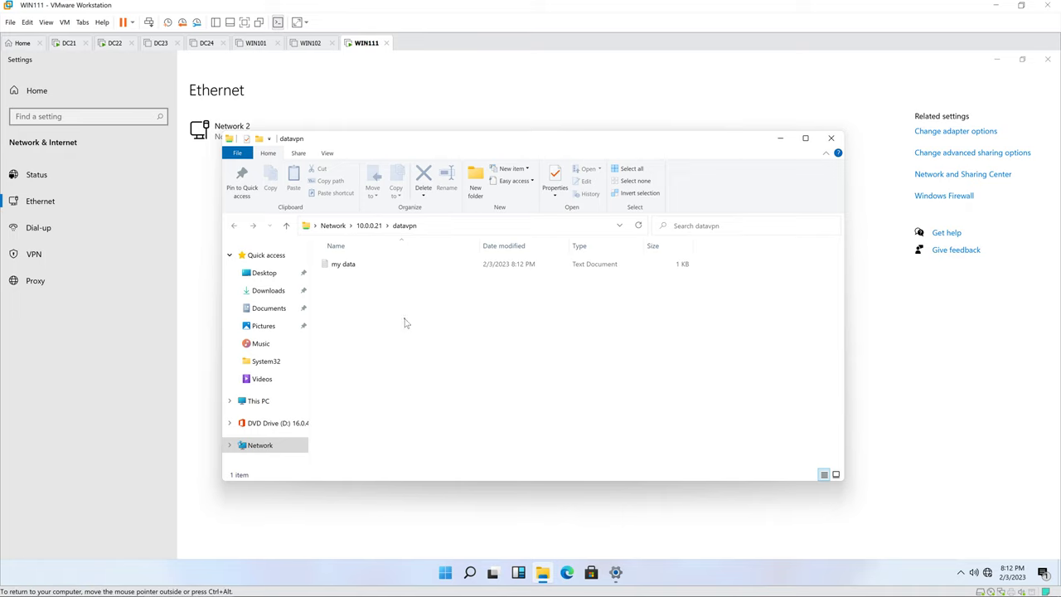
{"action": "double_click", "coordinate": [352, 265]}
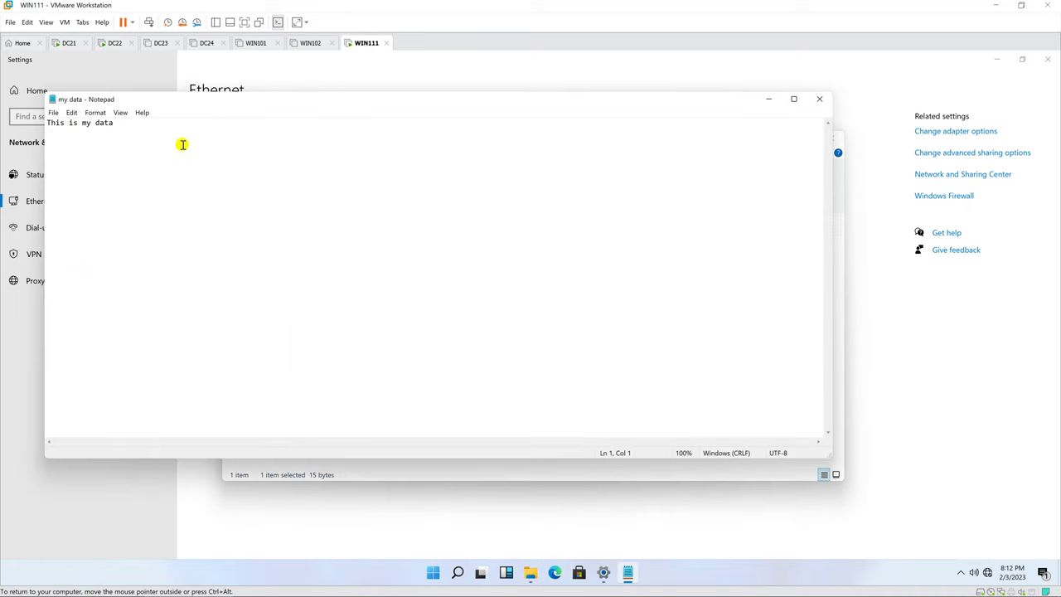
{"action": "left_click_drag", "start_coordinate": [128, 124], "coordinate": [39, 122]}
{"action": "left_click", "coordinate": [350, 251]}
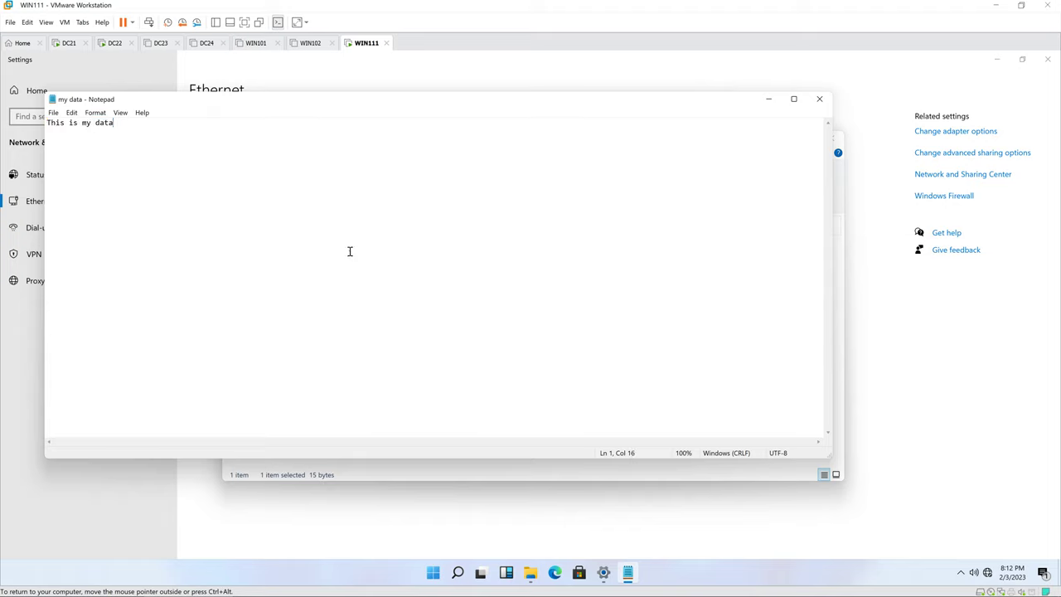